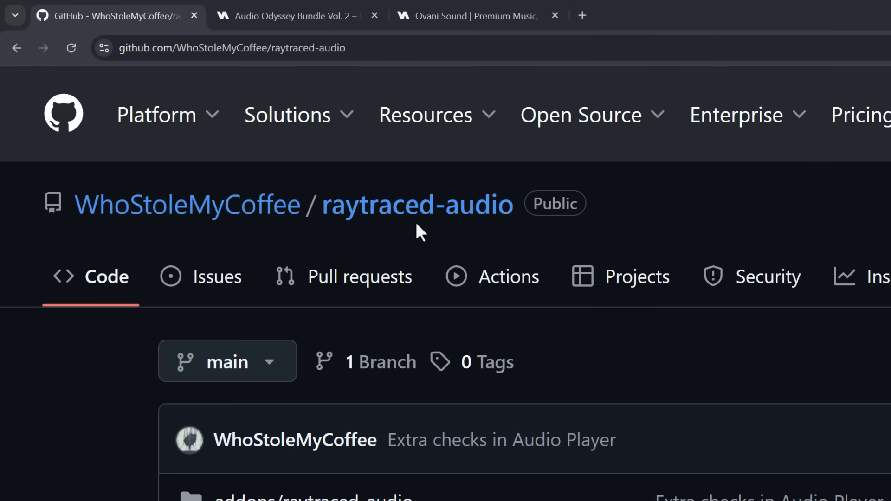
Step: Examine the packs included in the Audio Odyssey Bundle Vol. 2 and the bundles offered on the Ovani Sound home page
{"action": "mouse_move", "coordinate": [145, 207]}
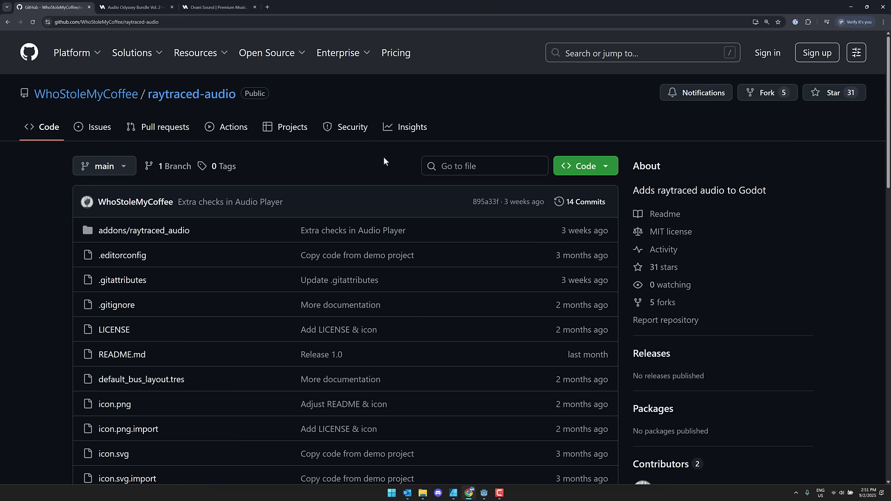
{"action": "key", "text": "ctrl+Tab"}
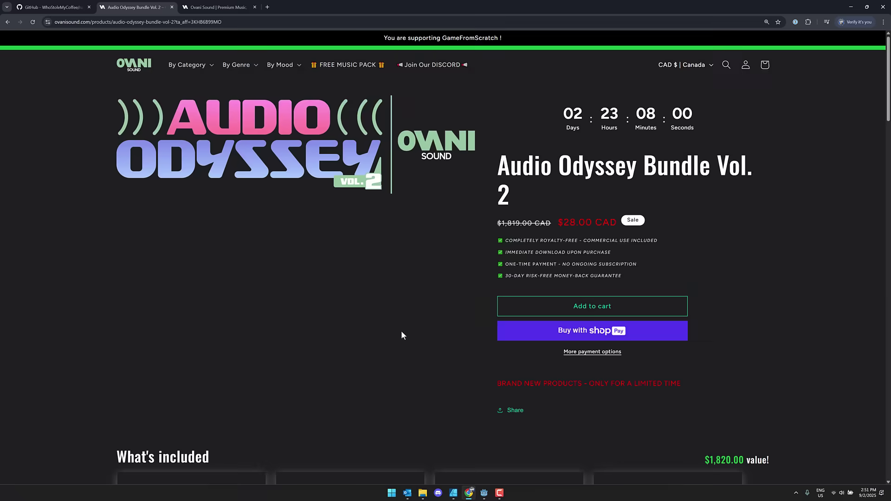
{"action": "scroll", "coordinate": [399, 336], "scroll_direction": "down", "scroll_amount": 7}
{"action": "scroll", "coordinate": [460, 272], "scroll_direction": "down", "scroll_amount": 12}
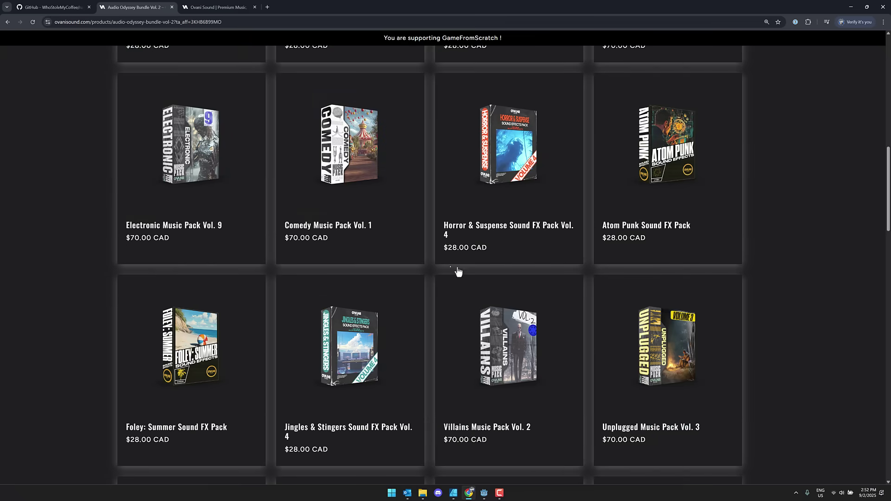
{"action": "scroll", "coordinate": [449, 271], "scroll_direction": "down", "scroll_amount": 3}
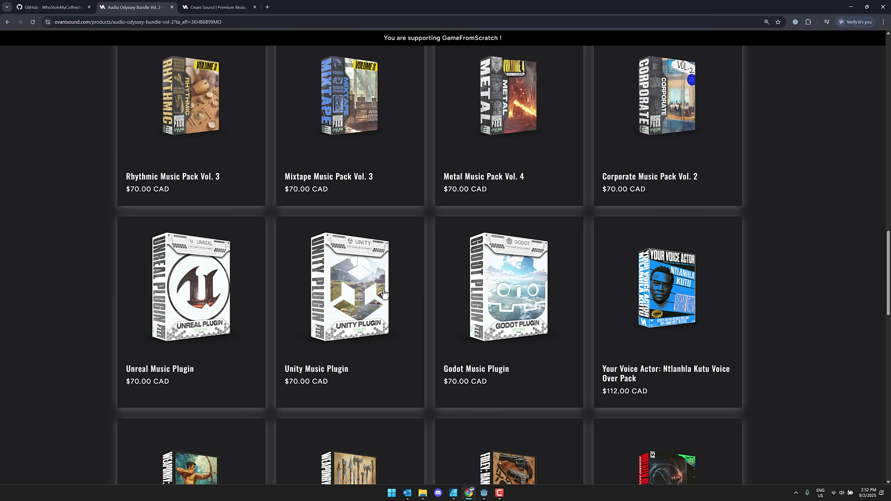
{"action": "scroll", "coordinate": [514, 309], "scroll_direction": "down", "scroll_amount": 1}
{"action": "scroll", "coordinate": [513, 309], "scroll_direction": "down", "scroll_amount": 3}
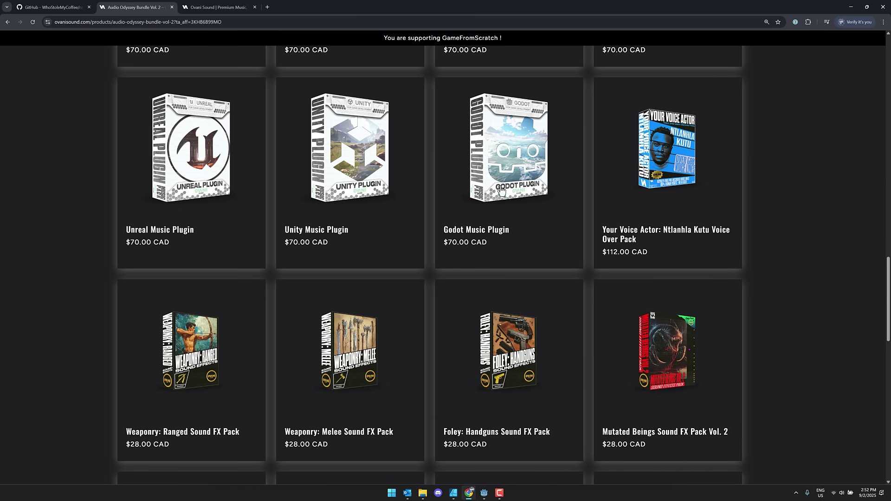
{"action": "key", "text": "ctrl+Tab"}
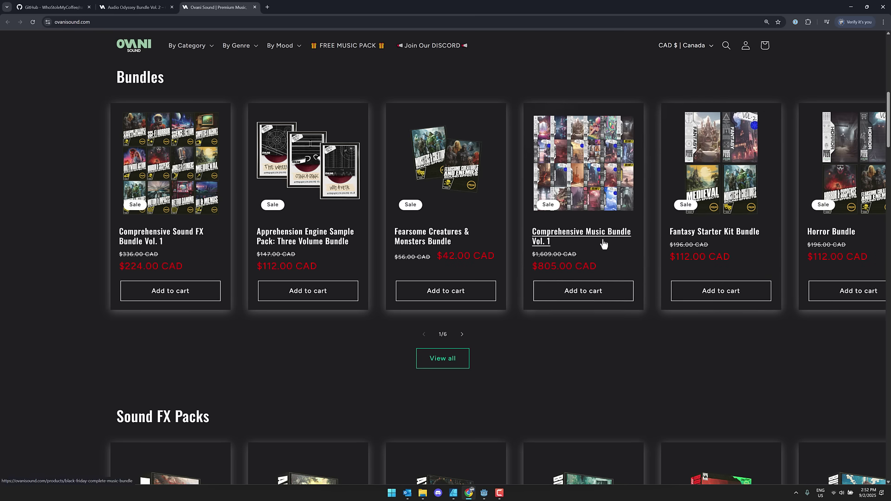
{"action": "scroll", "coordinate": [580, 237], "scroll_direction": "up", "scroll_amount": 1}
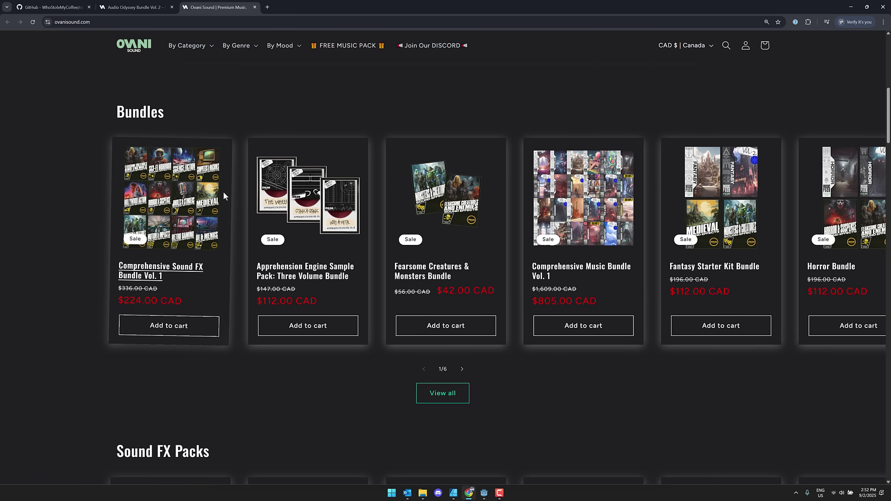
{"action": "key", "text": "ctrl+Tab"}
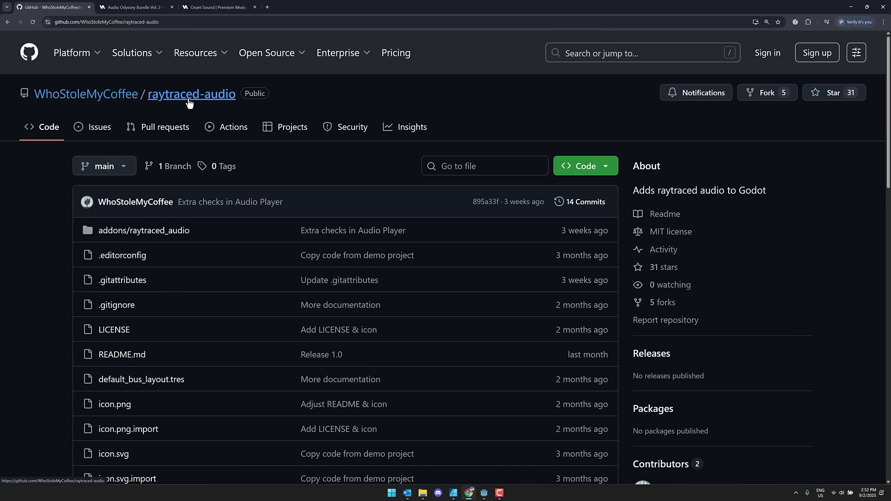
Step: Copy the HTTPS clone URL of the raytraced-audio repository
{"action": "left_click", "coordinate": [586, 166]}
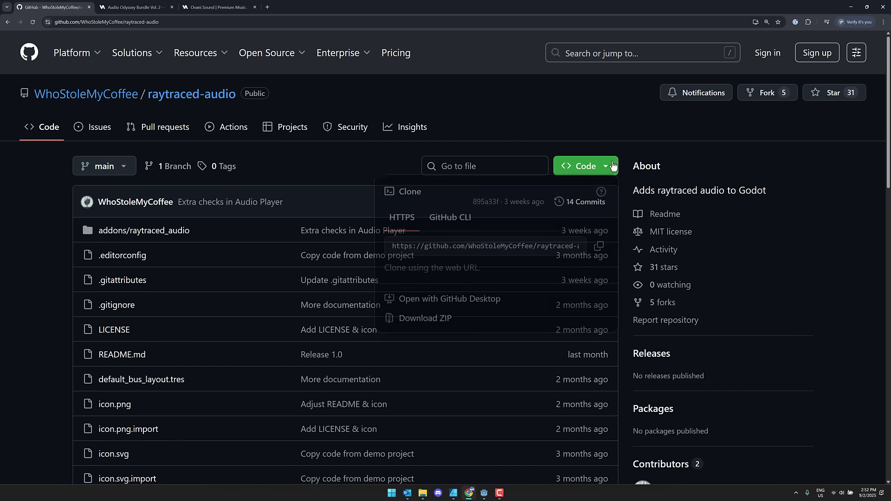
{"action": "left_click", "coordinate": [592, 249]}
{"action": "left_click", "coordinate": [619, 126]}
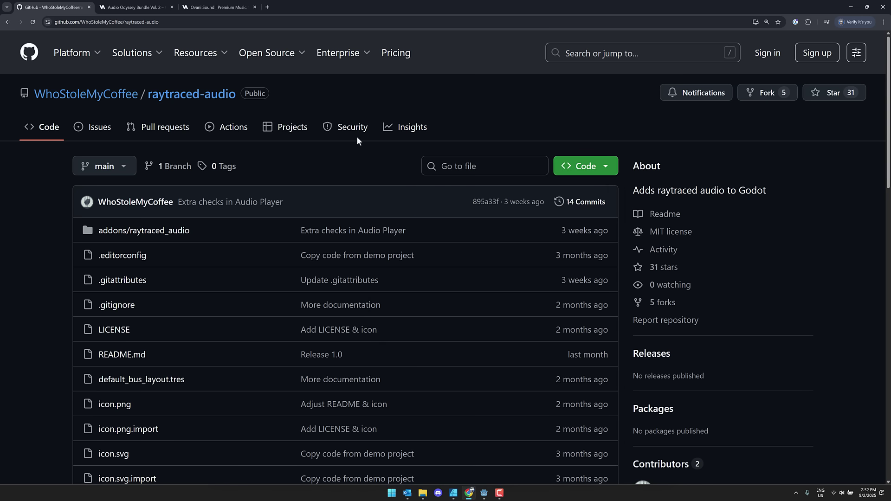
Step: Open a Command Prompt with enlarged text and change to the \temp directory
{"action": "key", "text": "super"}
{"action": "type", "text": "cmd"}
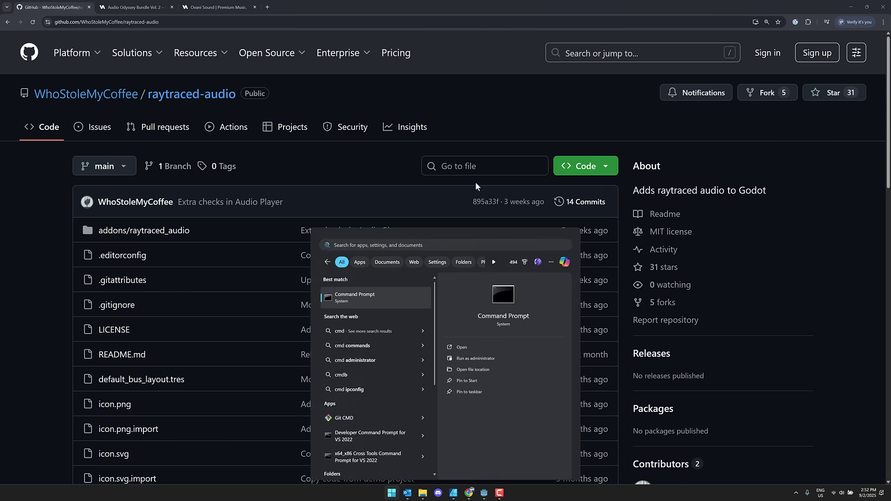
{"action": "key", "text": "Return"}
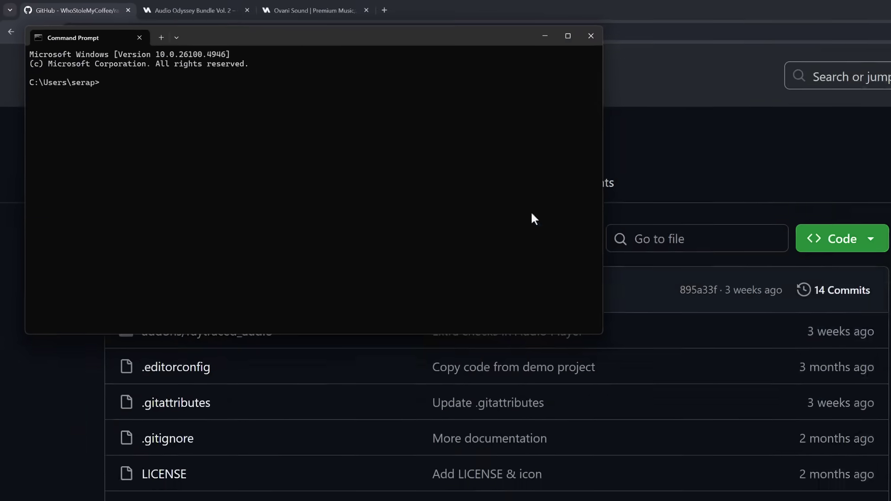
{"action": "scroll", "coordinate": [493, 345], "scroll_direction": "up", "scroll_amount": 5, "text": "ctrl"}
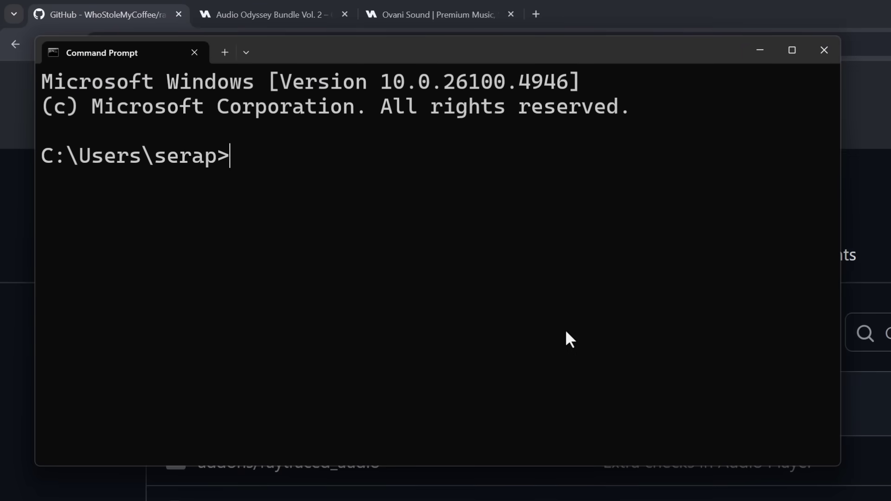
{"action": "type", "text": "cd \temp"}
{"action": "key", "text": "Return"}
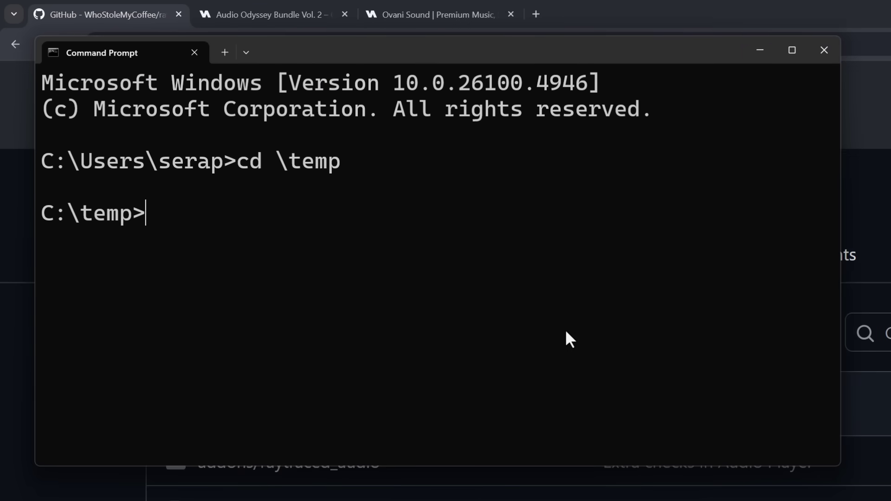
Step: Clone the raytraced-audio repository into C:\temp with git and close the Command Prompt
{"action": "type", "text": "git clone"}
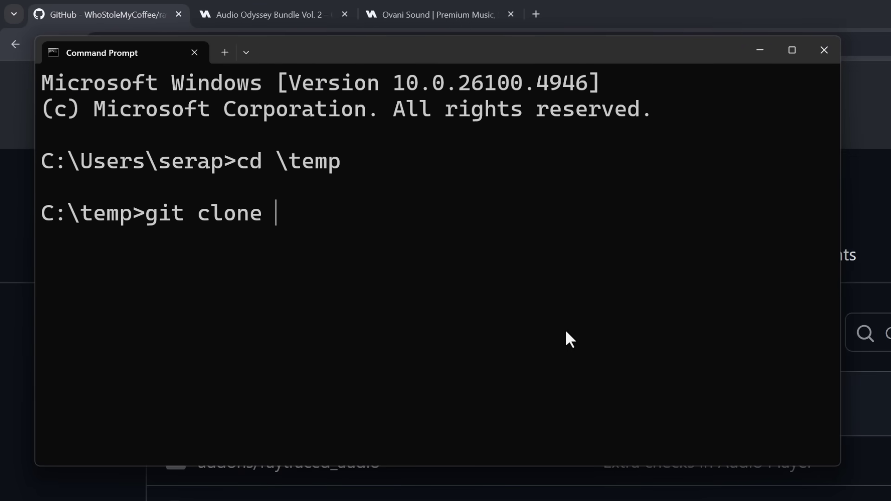
{"action": "key", "text": "ctrl+v"}
{"action": "key", "text": "Return"}
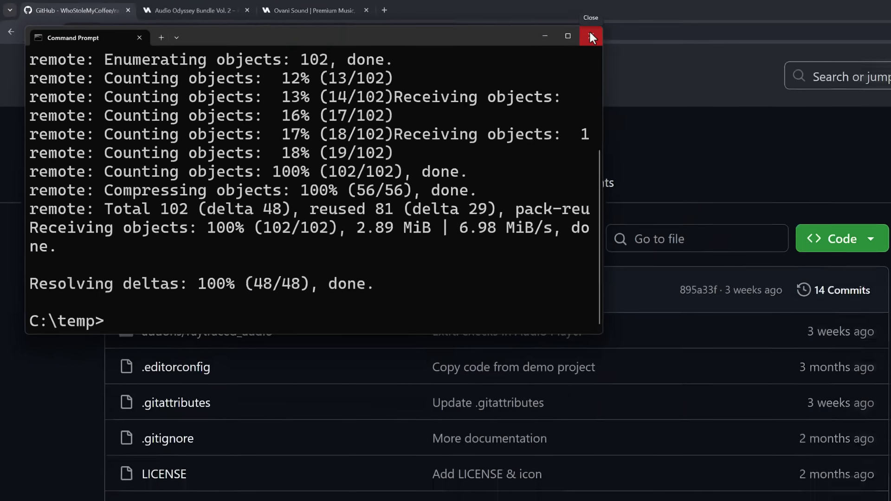
{"action": "left_click", "coordinate": [823, 50]}
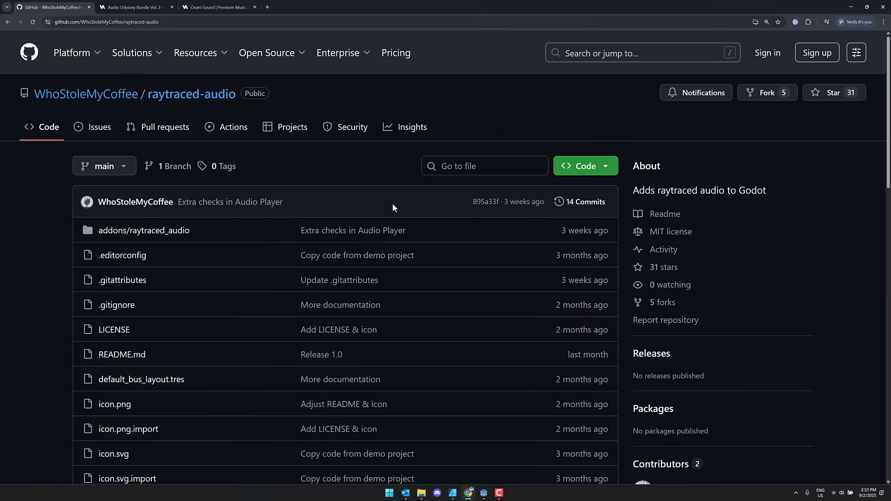
Step: Switch to the Godot editor and check the Character Controller asset and its plugin entry in the project settings
{"action": "left_click", "coordinate": [483, 493]}
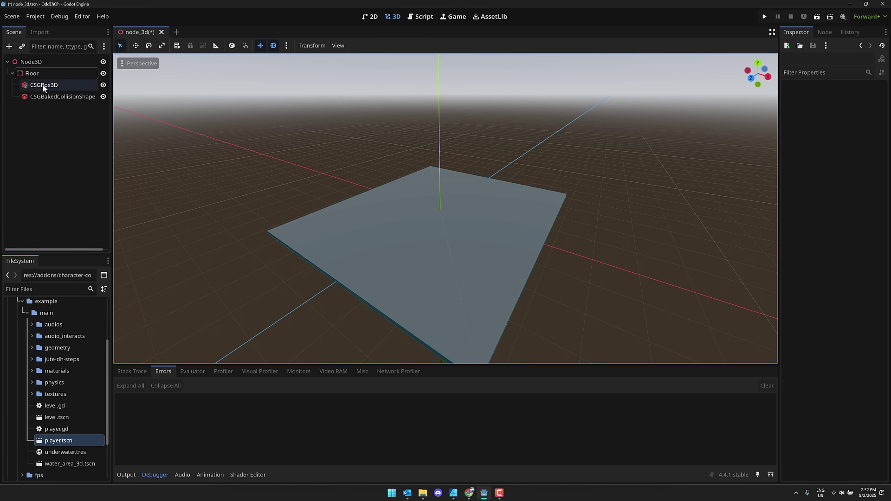
{"action": "left_click", "coordinate": [11, 74]}
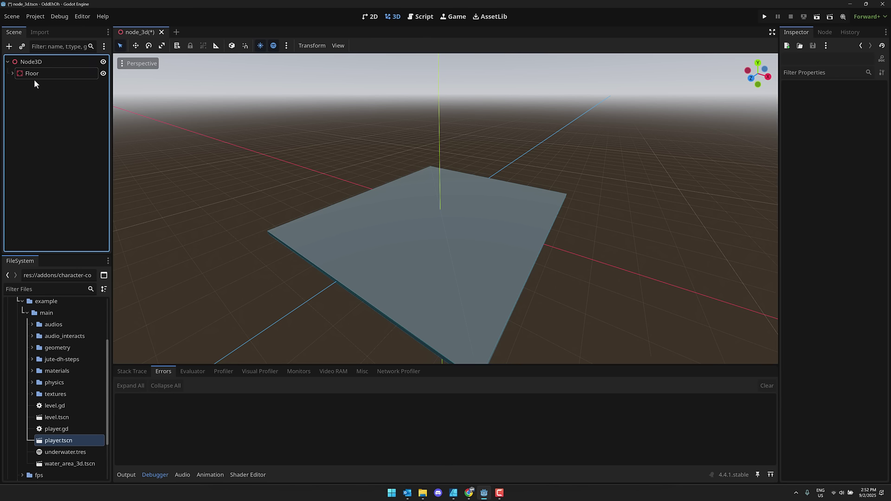
{"action": "left_click", "coordinate": [489, 16]}
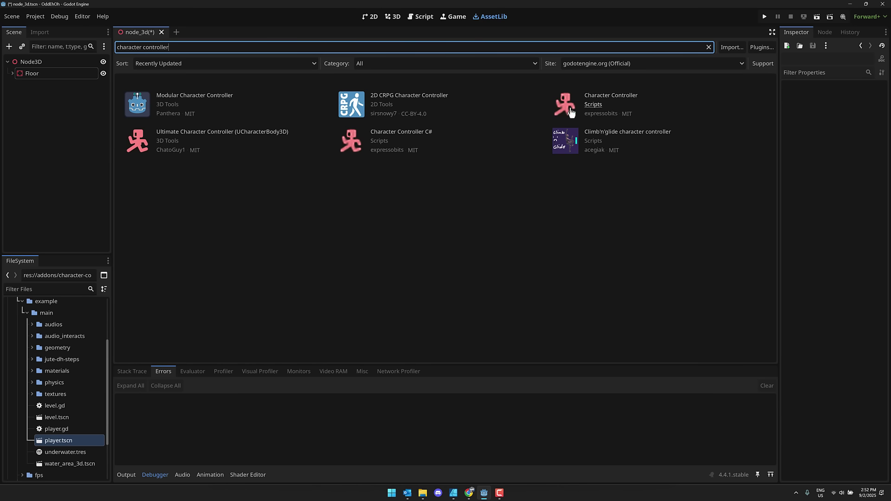
{"action": "left_click", "coordinate": [32, 17]}
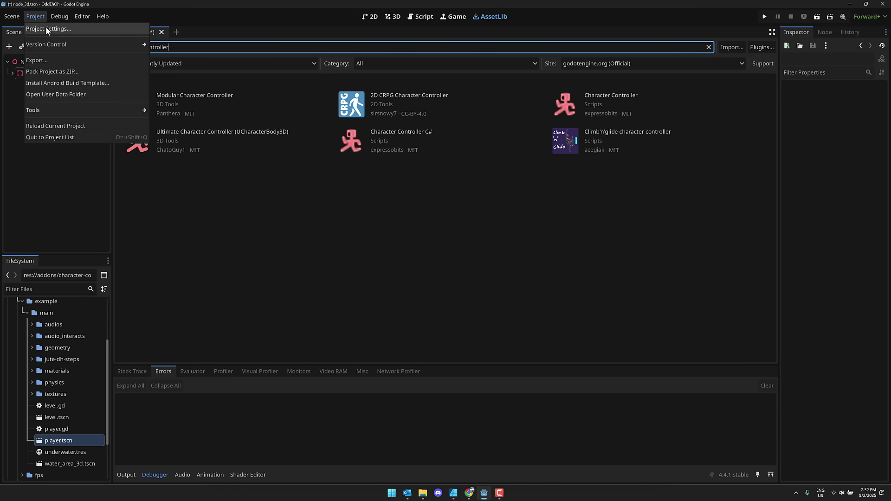
{"action": "left_click", "coordinate": [46, 26]}
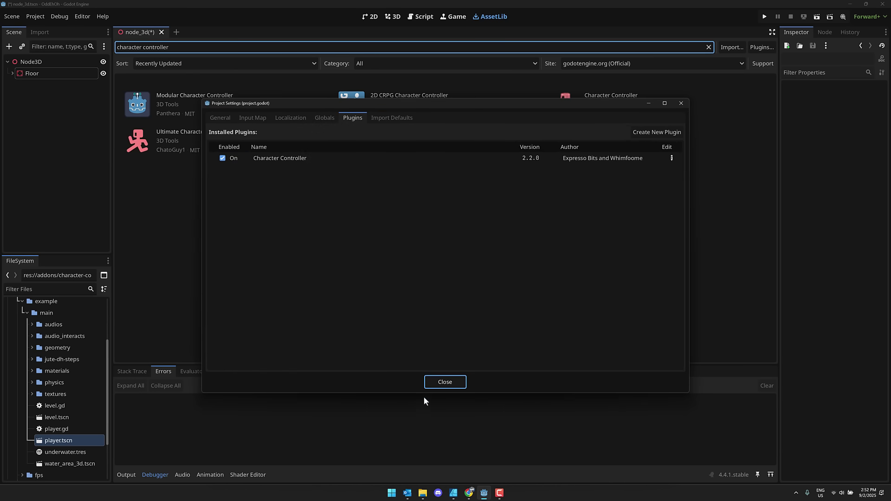
{"action": "left_click", "coordinate": [428, 382]}
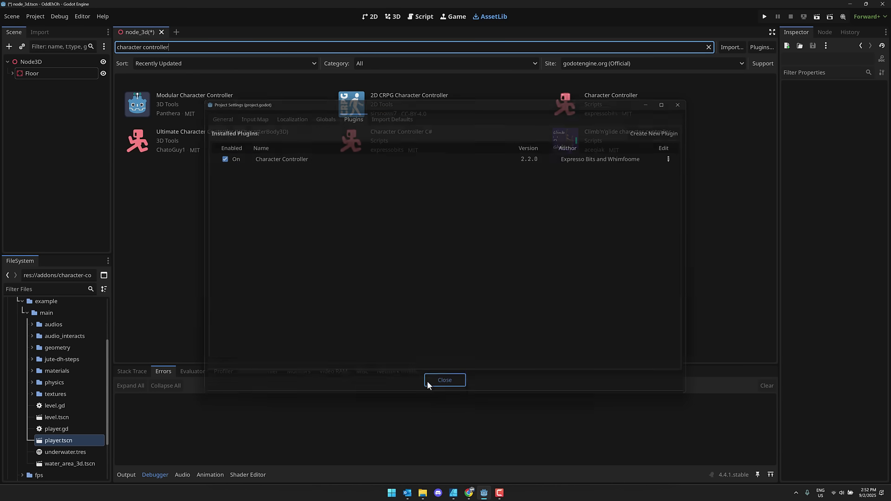
Step: Instance the character controller's example player.tscn under Node3D, raise it above the floor and move it toward the floor's edge along Z
{"action": "left_click", "coordinate": [24, 65]}
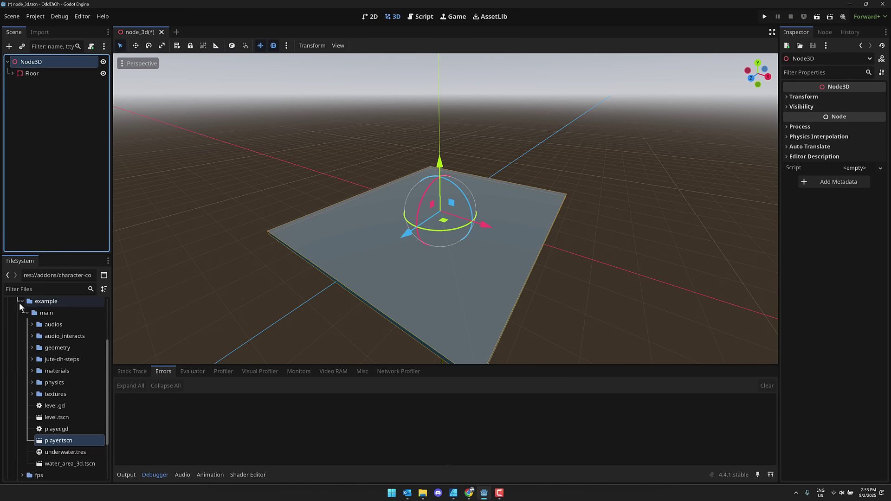
{"action": "scroll", "coordinate": [45, 347], "scroll_direction": "up", "scroll_amount": 3}
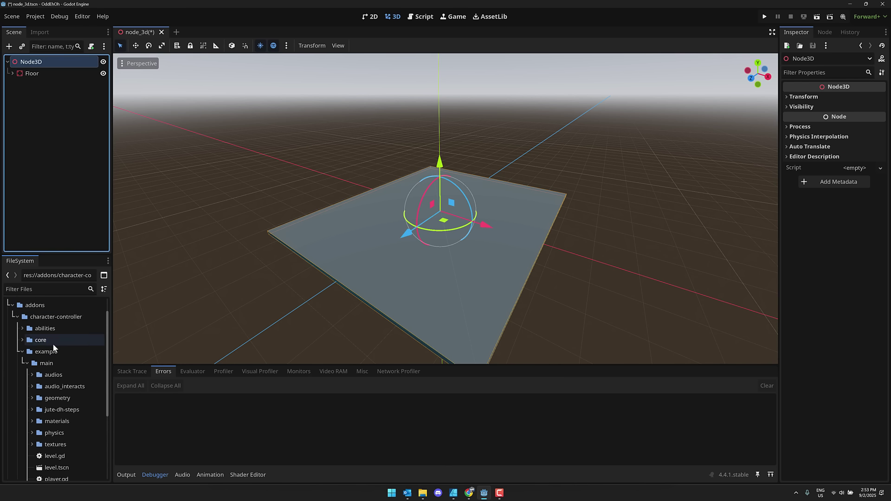
{"action": "scroll", "coordinate": [48, 355], "scroll_direction": "down", "scroll_amount": 3}
{"action": "left_click", "coordinate": [60, 446]}
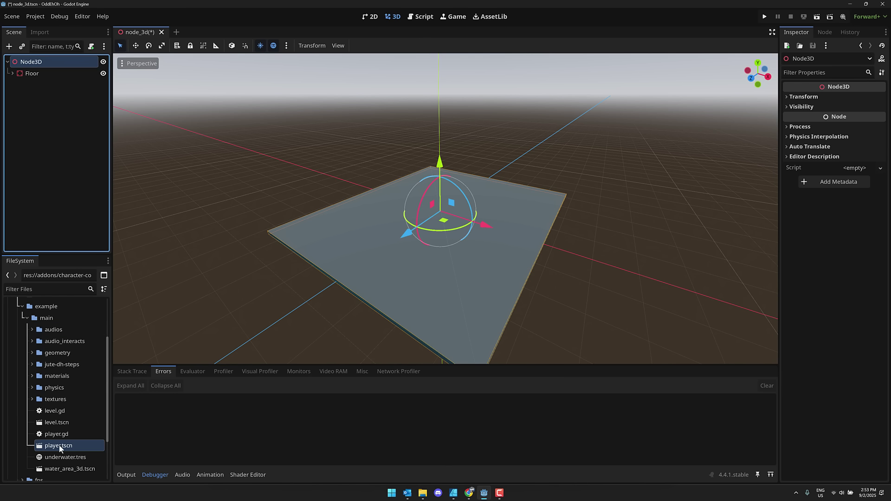
{"action": "left_click_drag", "start_coordinate": [60, 446], "coordinate": [42, 67]}
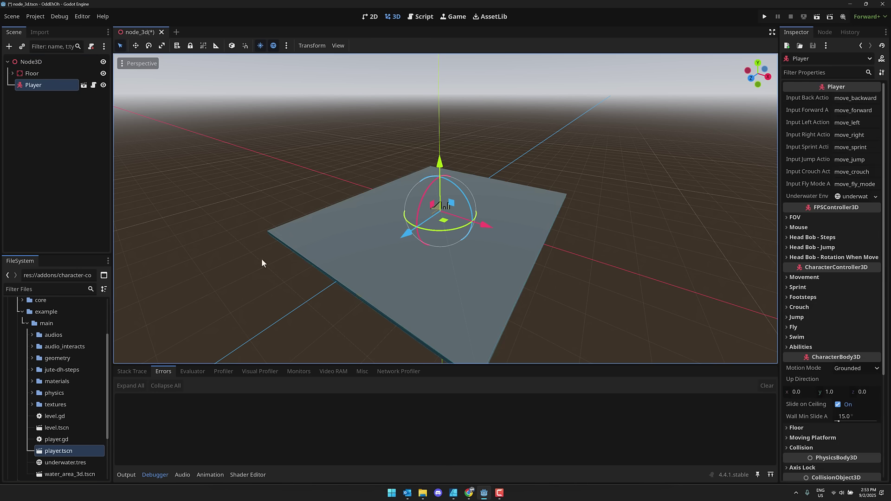
{"action": "left_click_drag", "start_coordinate": [440, 163], "coordinate": [440, 145]}
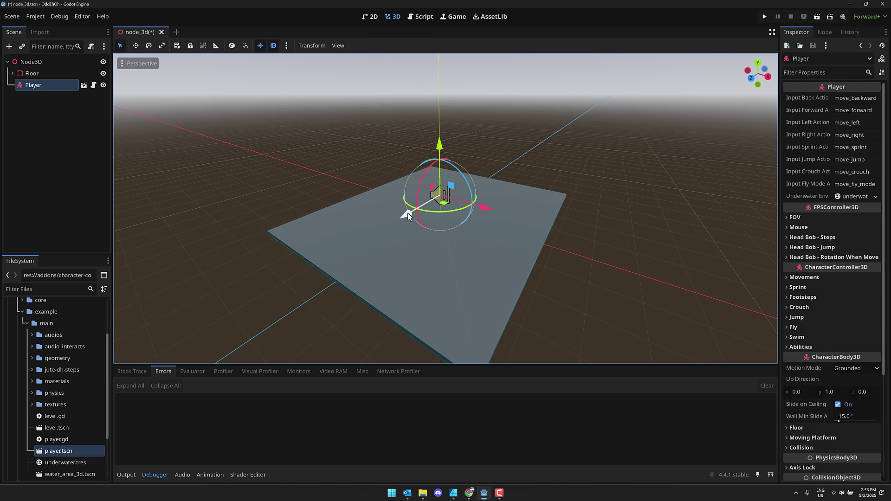
{"action": "left_click_drag", "start_coordinate": [408, 216], "coordinate": [341, 298]}
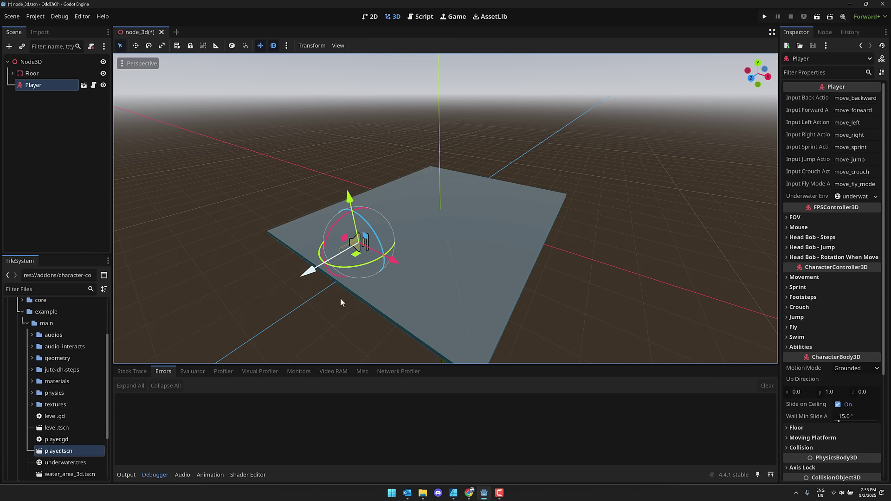
Step: Make the Player instance's children editable and add a Camera3D node as a child of its Head node
{"action": "right_click", "coordinate": [40, 85]}
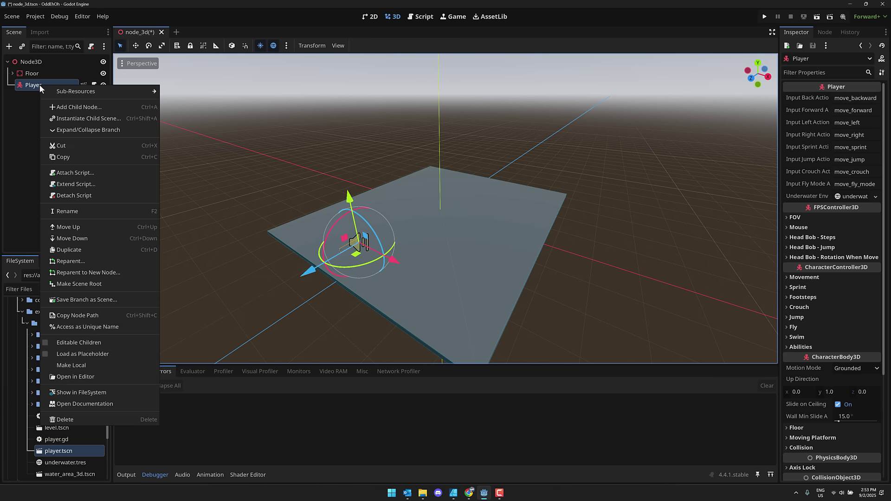
{"action": "left_click", "coordinate": [82, 341]}
{"action": "scroll", "coordinate": [75, 185], "scroll_direction": "down", "scroll_amount": 1}
{"action": "left_click", "coordinate": [46, 194]}
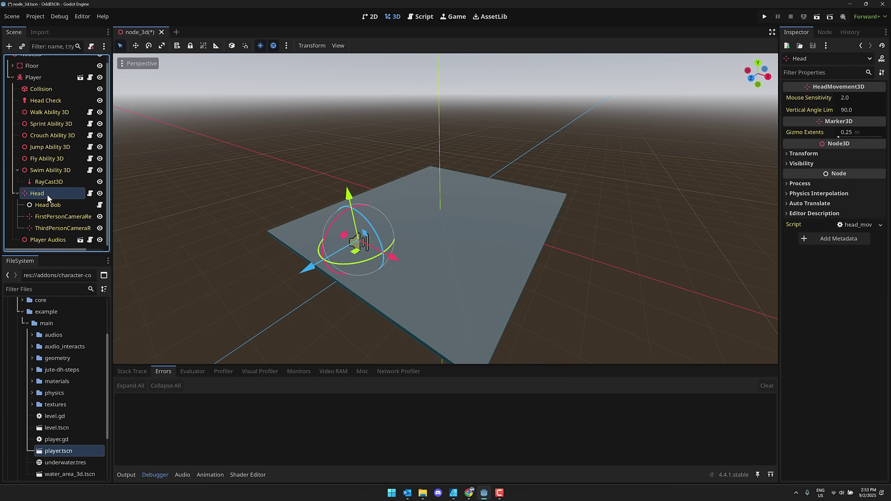
{"action": "left_click", "coordinate": [8, 47]}
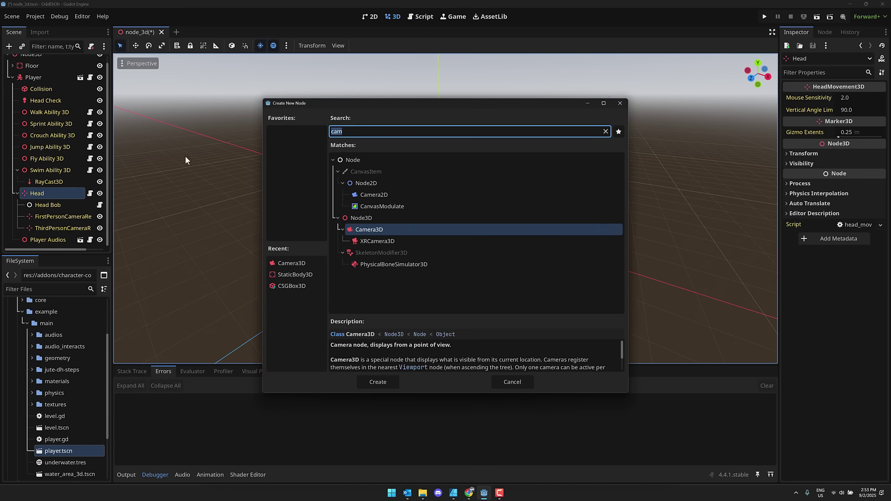
{"action": "double_click", "coordinate": [373, 232]}
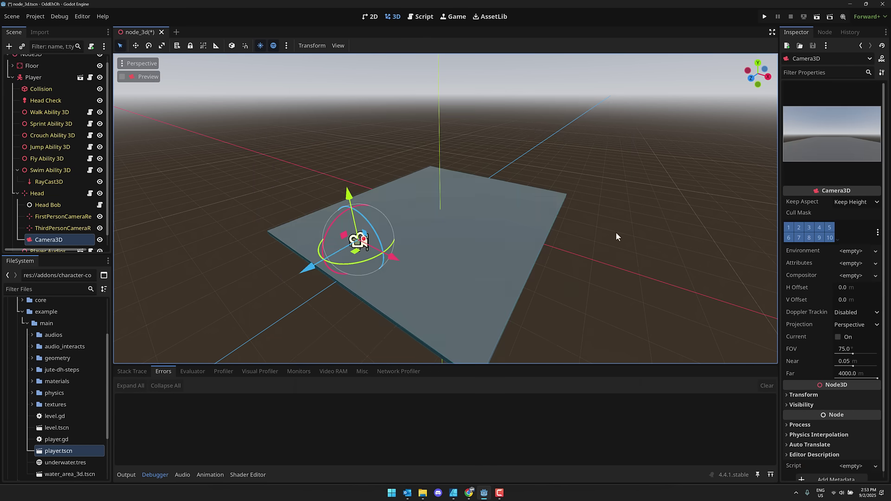
Step: Run the project to test the first-person player scene, and stop it
{"action": "left_click", "coordinate": [764, 17]}
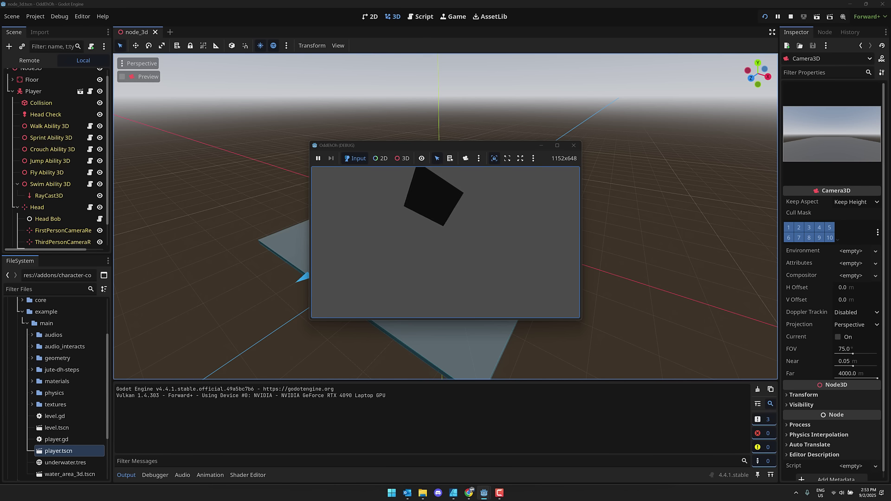
{"action": "key", "text": "alt+Tab"}
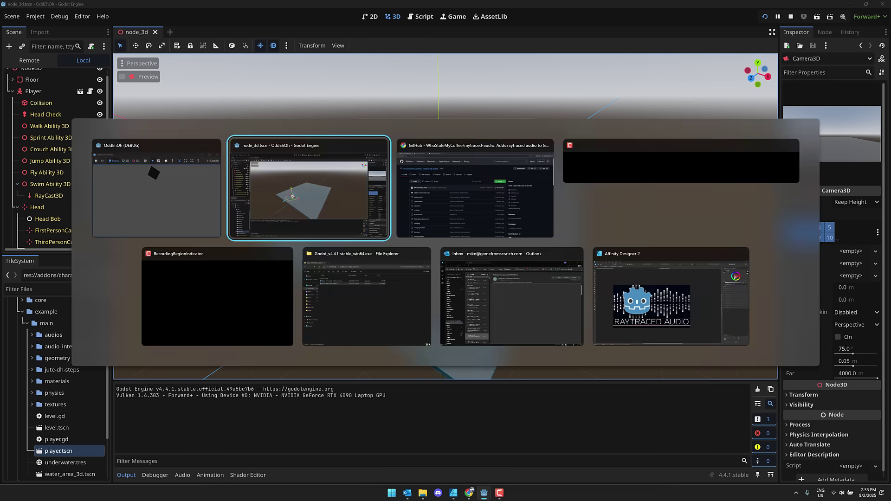
{"action": "left_click", "coordinate": [792, 18]}
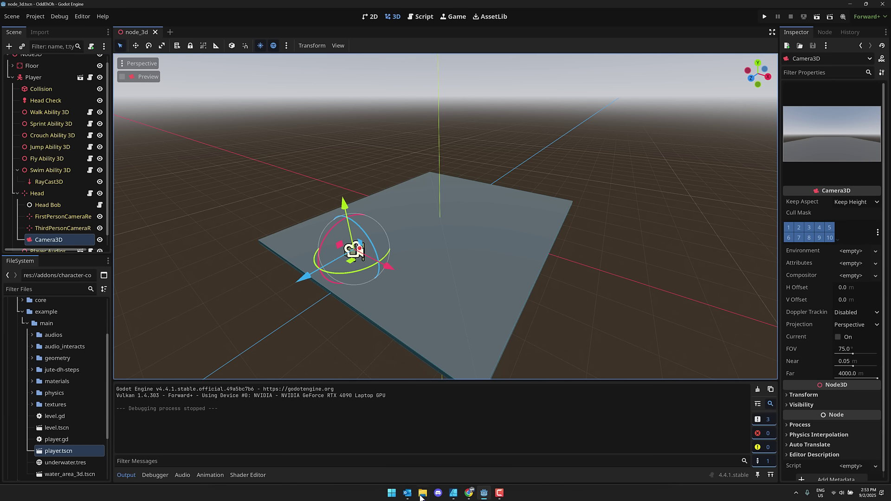
Step: In File Explorer, copy the addons folder from C:\temp\raytraced-audio into the oddehoh project folder and open the project's addons folder
{"action": "mouse_move", "coordinate": [422, 493]}
{"action": "left_click", "coordinate": [440, 461]}
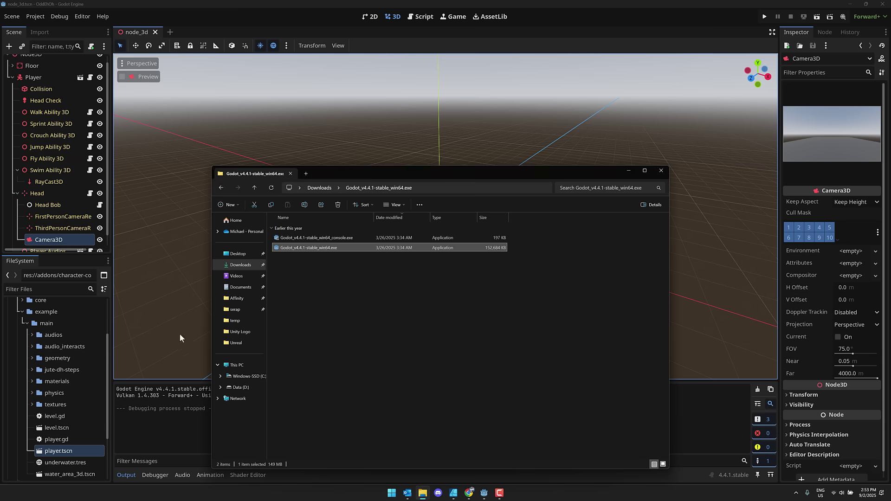
{"action": "left_click", "coordinate": [235, 321]}
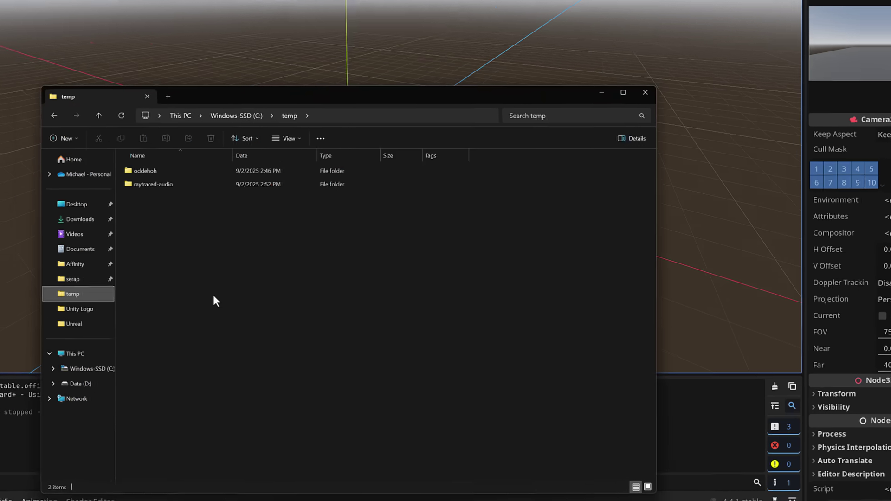
{"action": "left_click", "coordinate": [155, 187]}
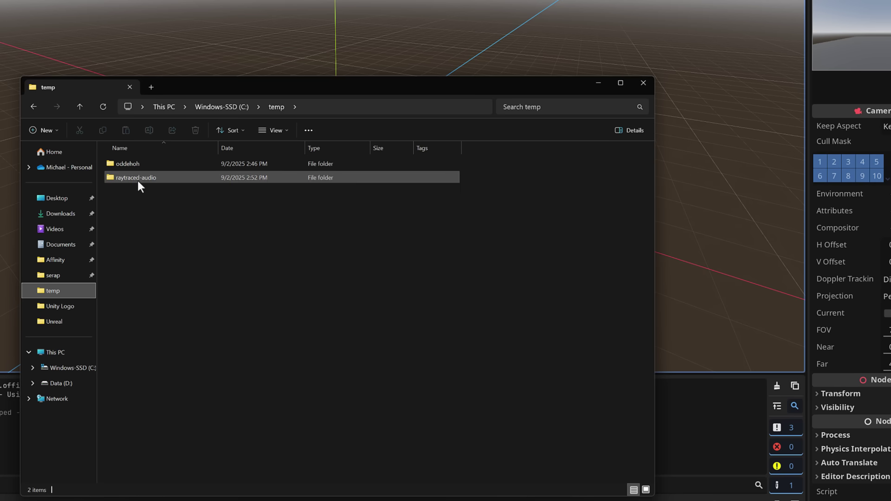
{"action": "double_click", "coordinate": [138, 179]}
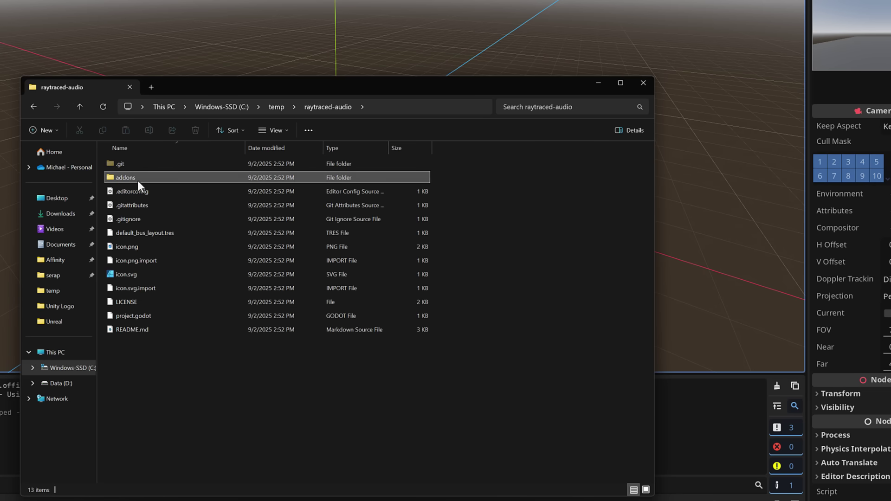
{"action": "key", "text": "alt+Left"}
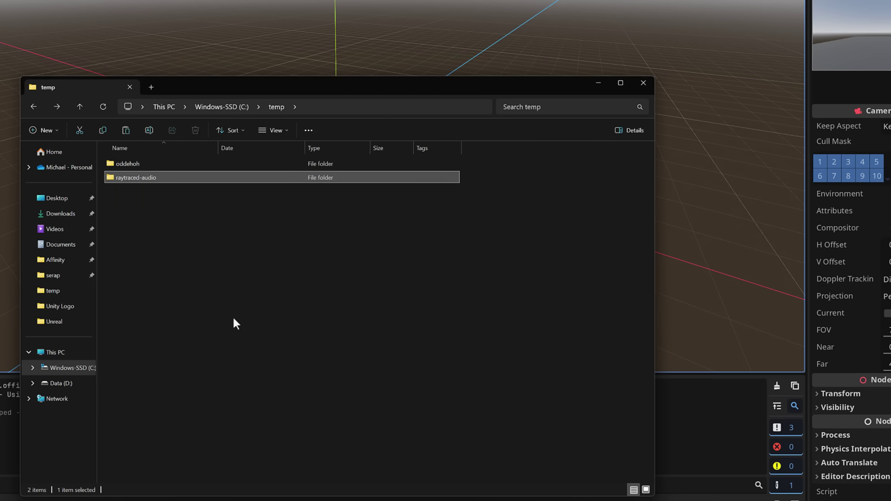
{"action": "double_click", "coordinate": [129, 165]}
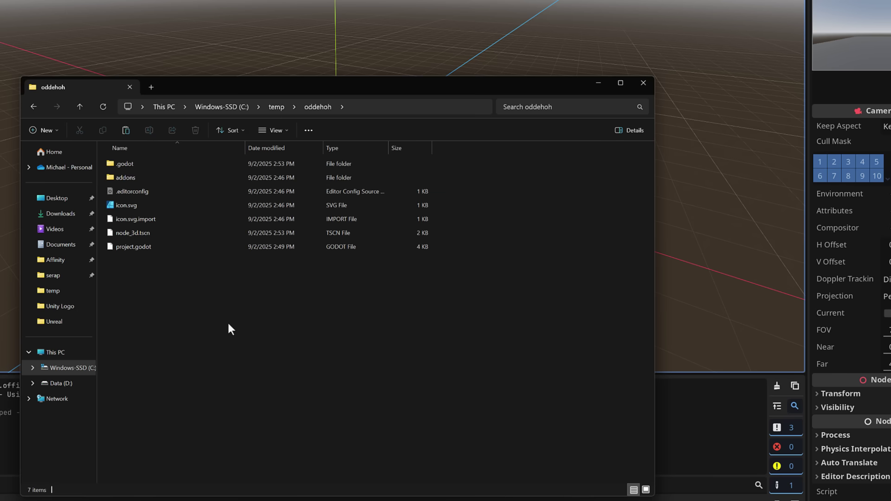
{"action": "left_click", "coordinate": [126, 178]}
{"action": "double_click", "coordinate": [124, 177]}
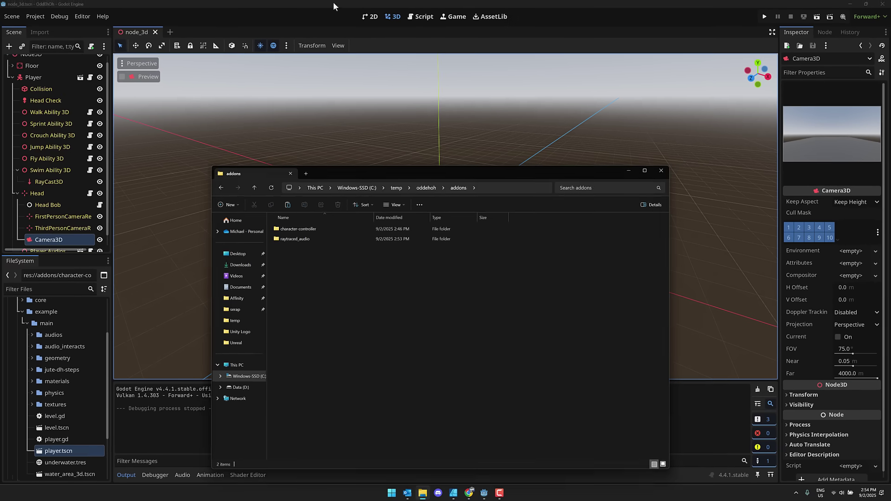
Step: Return to the Godot editor and enable the Raytraced Audio plugin in the project settings
{"action": "left_click", "coordinate": [333, 2]}
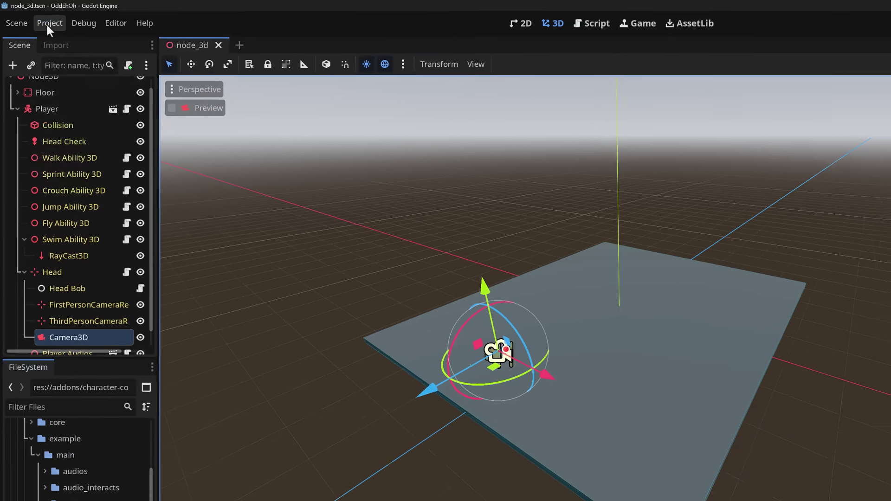
{"action": "left_click", "coordinate": [34, 16]}
{"action": "left_click", "coordinate": [42, 29]}
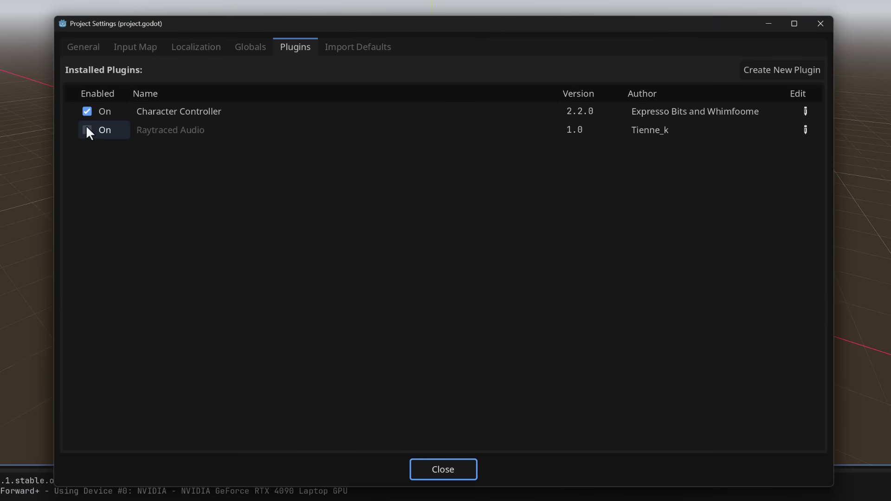
{"action": "left_click", "coordinate": [87, 128]}
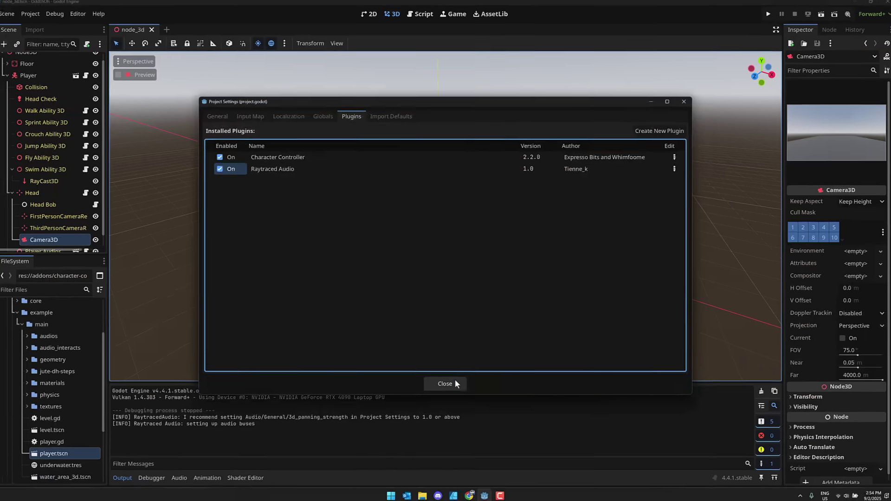
{"action": "left_click", "coordinate": [445, 469]}
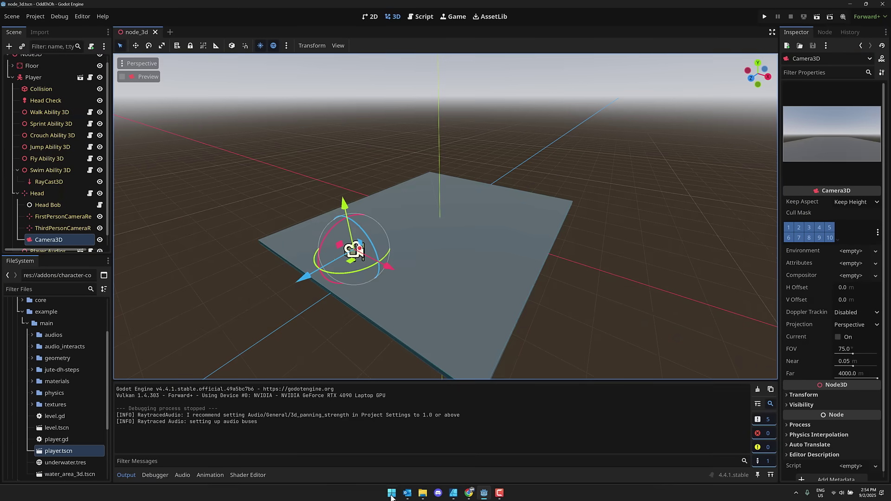
Step: Import Growler Idle E.wav from the Growler folder of the downloaded Mutated Beings Sound FX Pack Vol. 2 into the project's res:// root
{"action": "mouse_move", "coordinate": [420, 496]}
{"action": "left_click", "coordinate": [406, 447]}
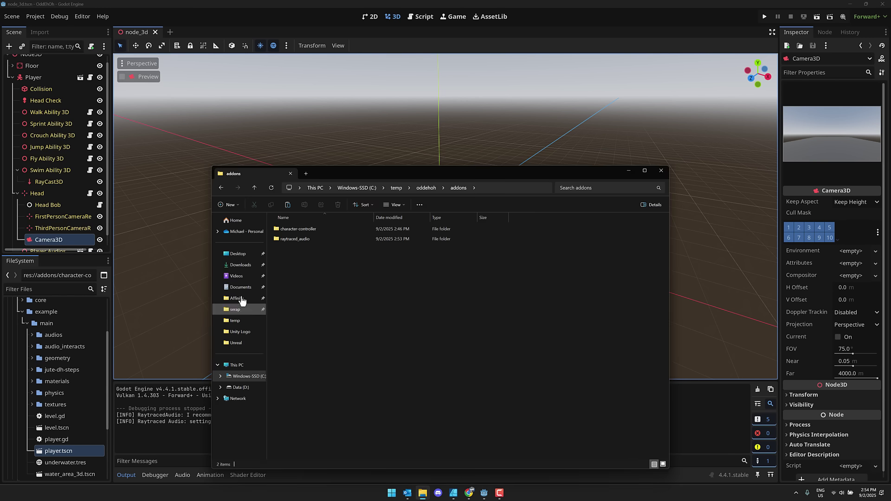
{"action": "left_click", "coordinate": [241, 264]}
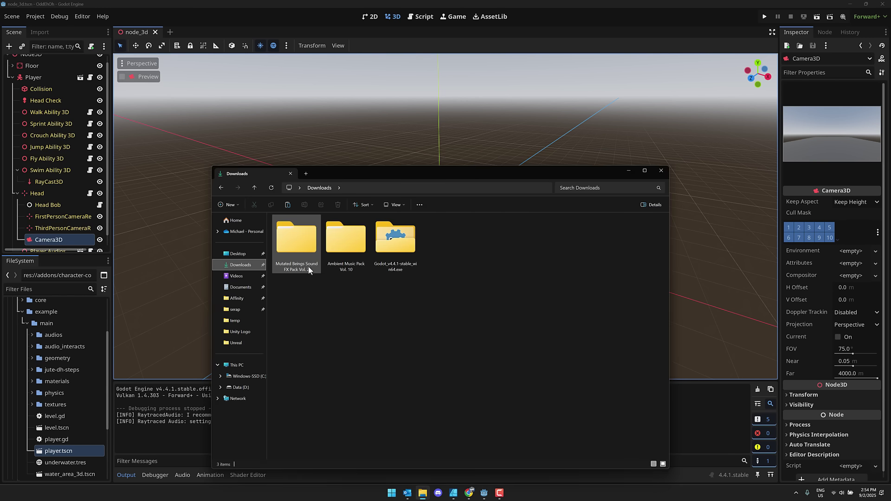
{"action": "double_click", "coordinate": [305, 239]}
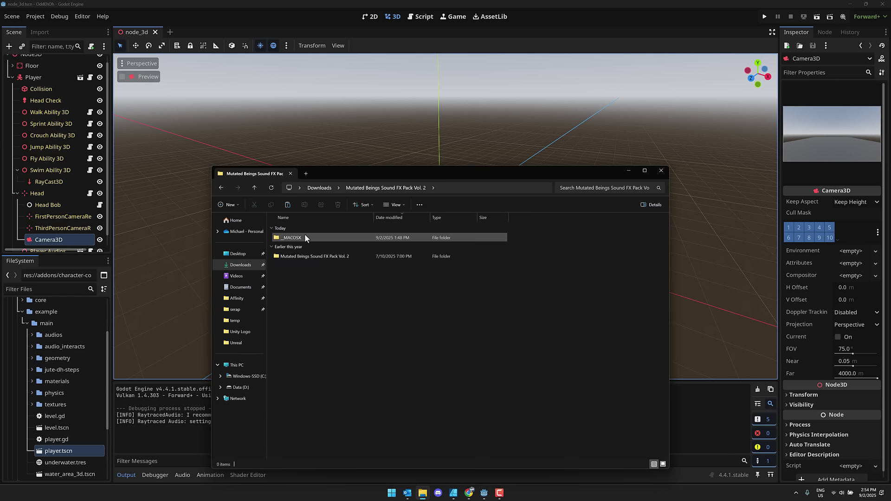
{"action": "double_click", "coordinate": [310, 258]}
{"action": "scroll", "coordinate": [26, 327], "scroll_direction": "up", "scroll_amount": 3}
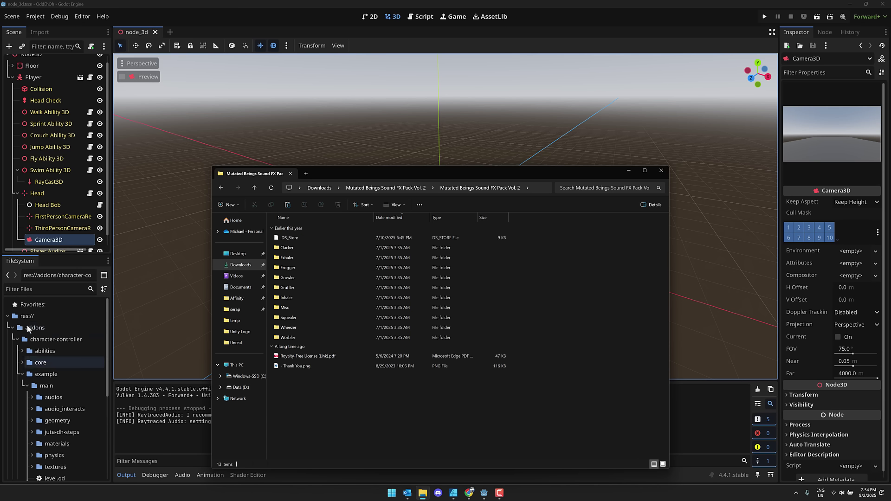
{"action": "left_click", "coordinate": [17, 340]}
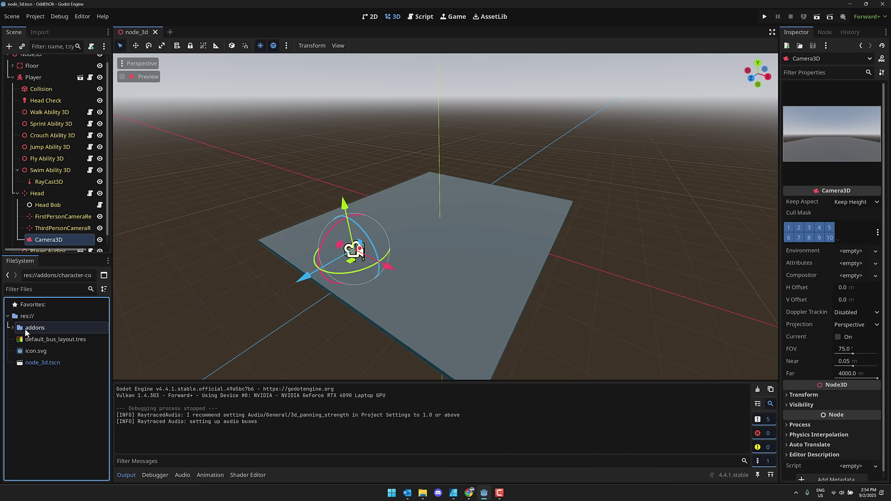
{"action": "left_click", "coordinate": [56, 316]}
{"action": "key", "text": "alt+Tab"}
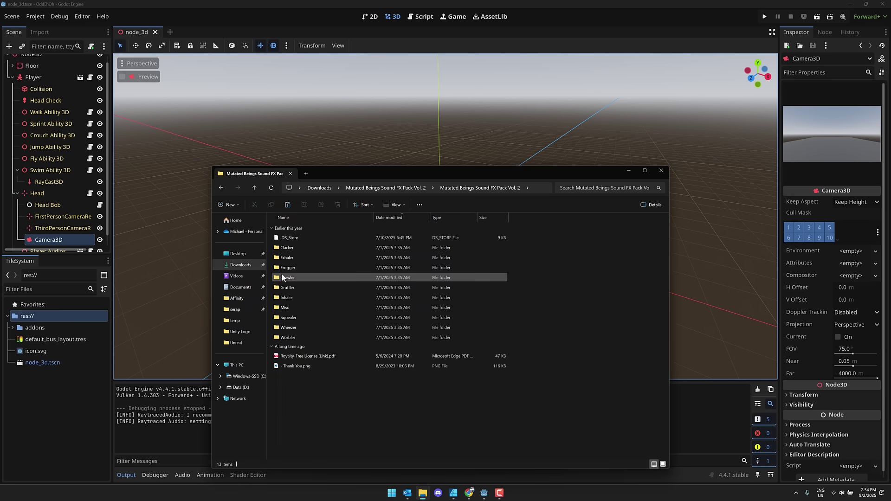
{"action": "double_click", "coordinate": [282, 276]}
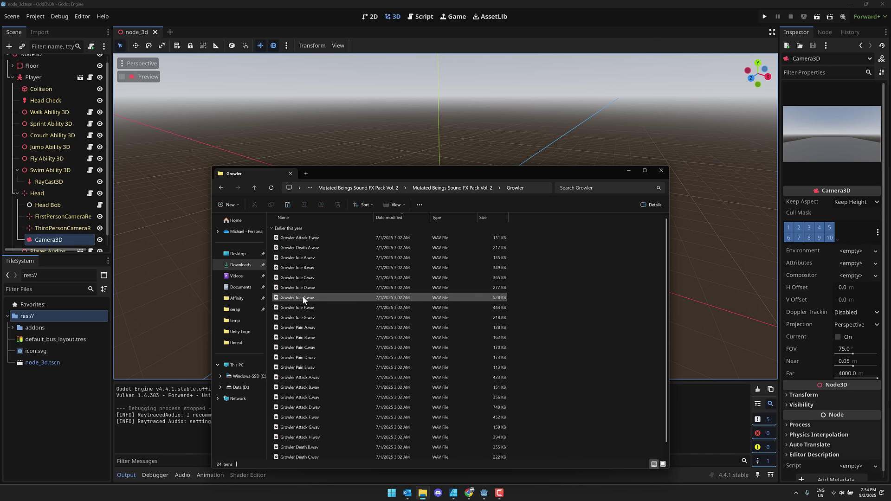
{"action": "left_click_drag", "start_coordinate": [303, 297], "coordinate": [29, 314]}
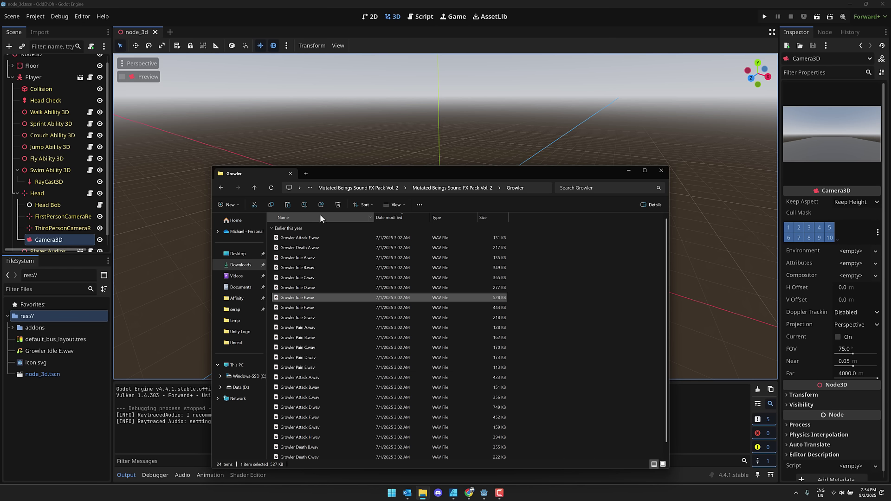
Step: Import Ambient Vol10 Zerune Drift Main.wav from the downloaded Ambient Music Pack Vol. 10 into the project's res:// root
{"action": "key", "text": "alt+Left"}
{"action": "key", "text": "alt+Left"}
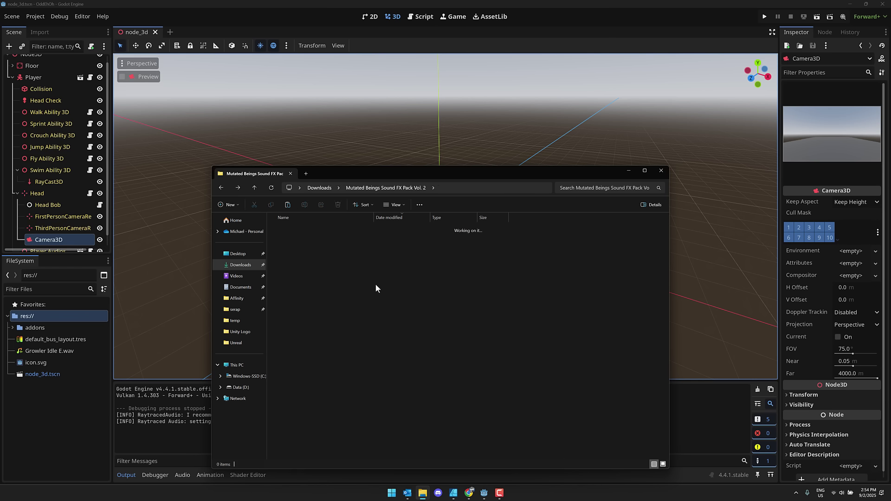
{"action": "key", "text": "alt+Left"}
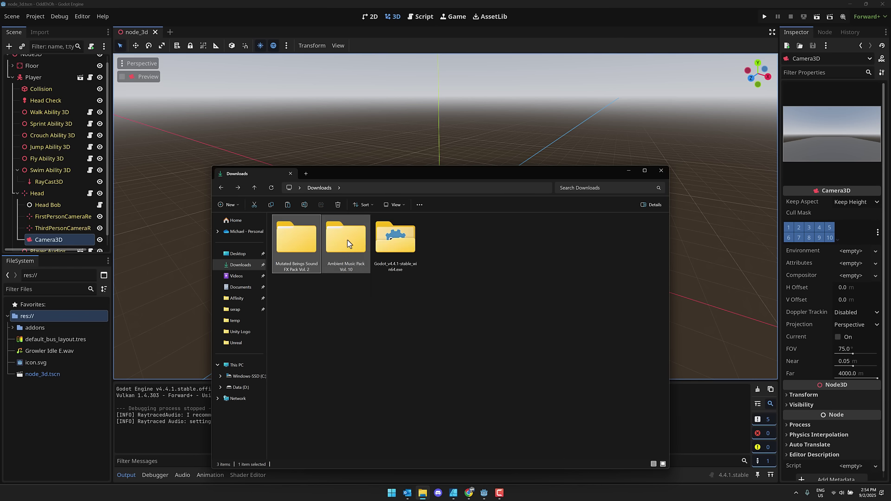
{"action": "double_click", "coordinate": [347, 239]}
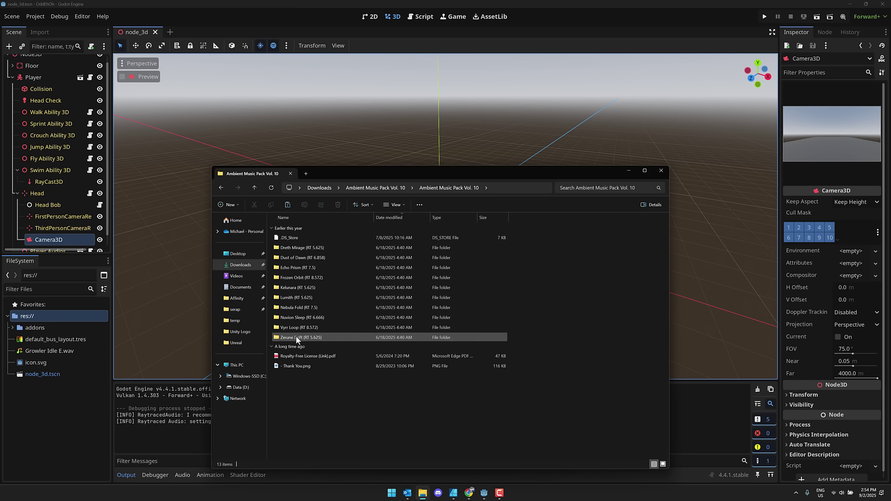
{"action": "double_click", "coordinate": [297, 337]}
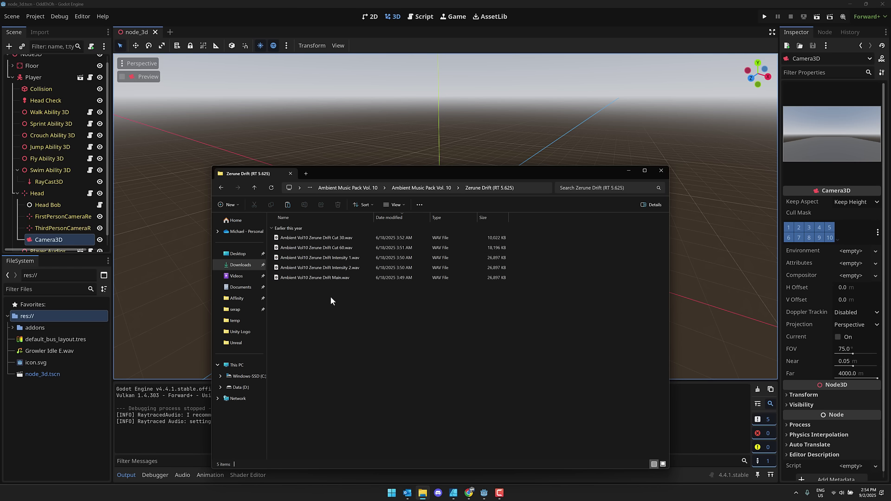
{"action": "left_click_drag", "start_coordinate": [322, 278], "coordinate": [97, 302]}
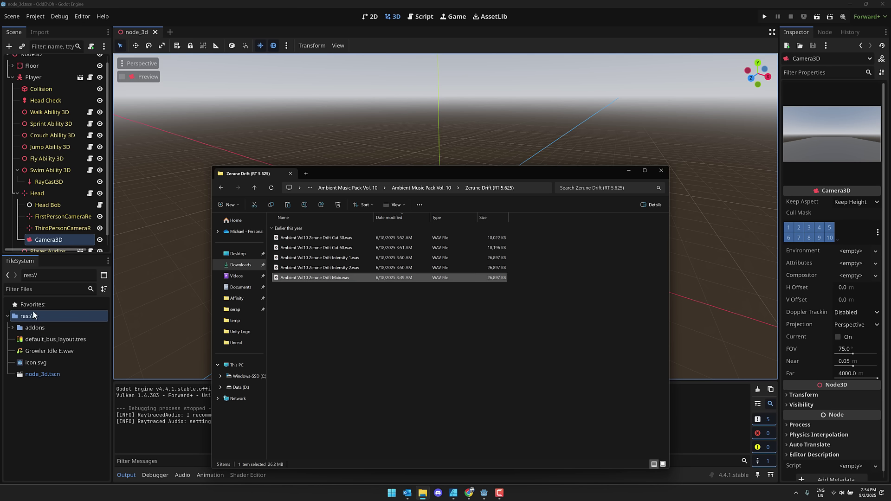
{"action": "left_click_drag", "start_coordinate": [33, 311], "coordinate": [32, 311]}
{"action": "left_click", "coordinate": [61, 428]}
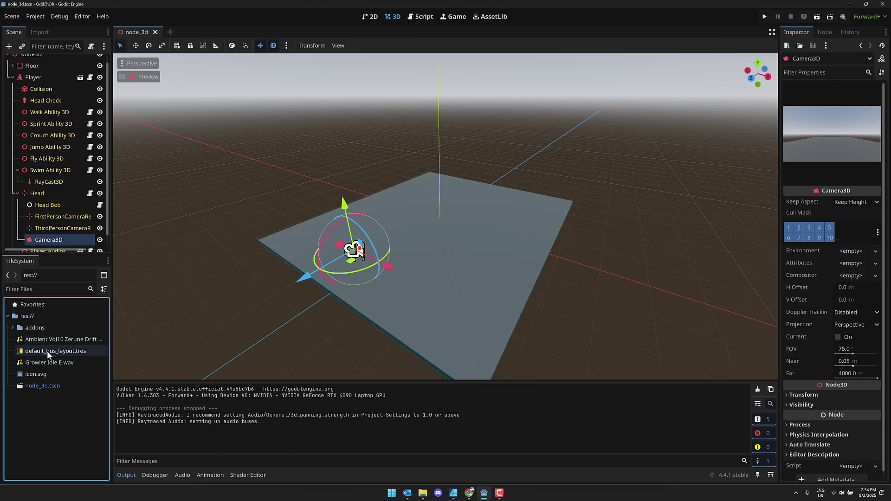
Step: Set the loop mode of Ambient Vol10 Zerune Drift Main.wav to Forward and reimport it
{"action": "left_click", "coordinate": [63, 339]}
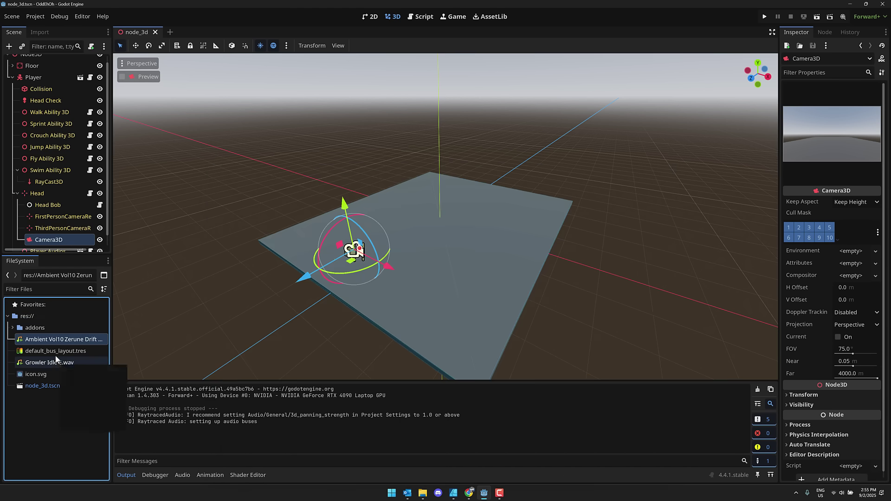
{"action": "left_click", "coordinate": [44, 34]}
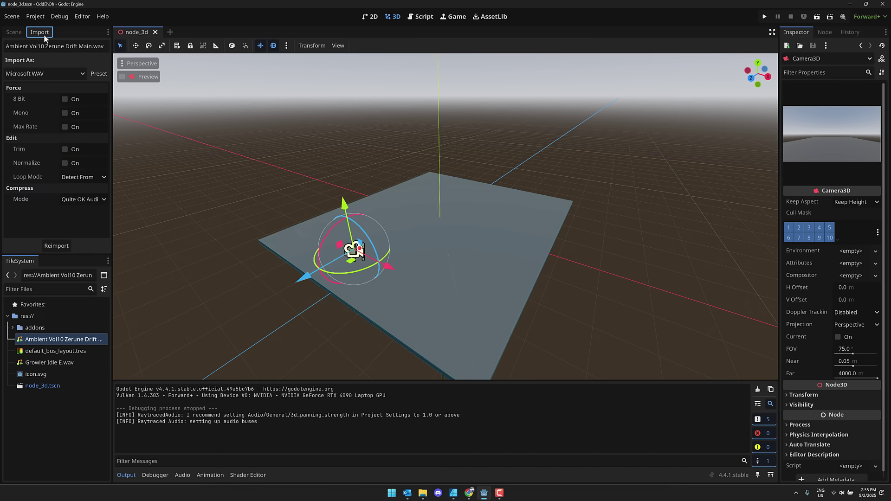
{"action": "left_click", "coordinate": [87, 175]}
{"action": "left_click", "coordinate": [89, 208]}
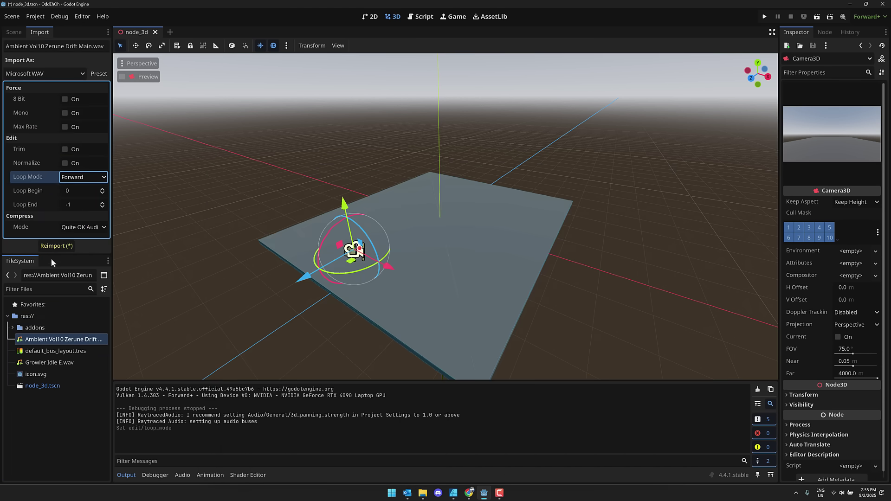
{"action": "left_click", "coordinate": [55, 247]}
Step: Set the loop mode of Growler Idle E.wav to Forward, reimport it and save the scene
{"action": "left_click", "coordinate": [49, 362]}
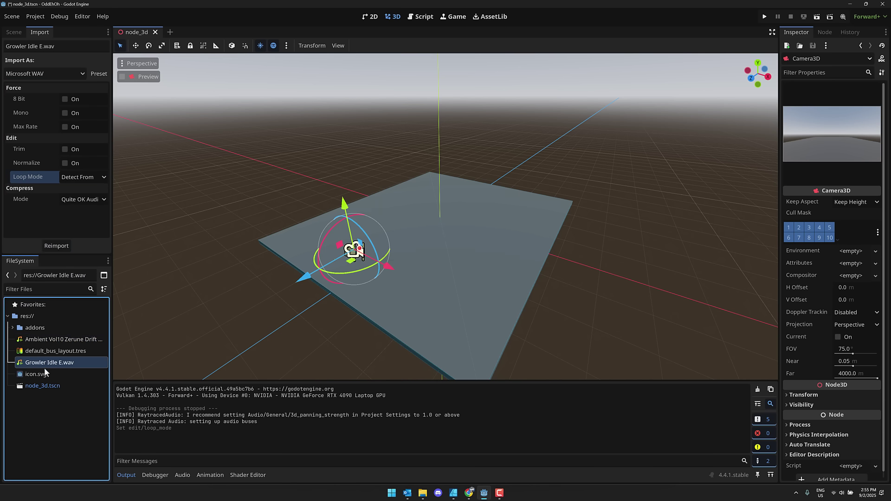
{"action": "left_click", "coordinate": [81, 178]}
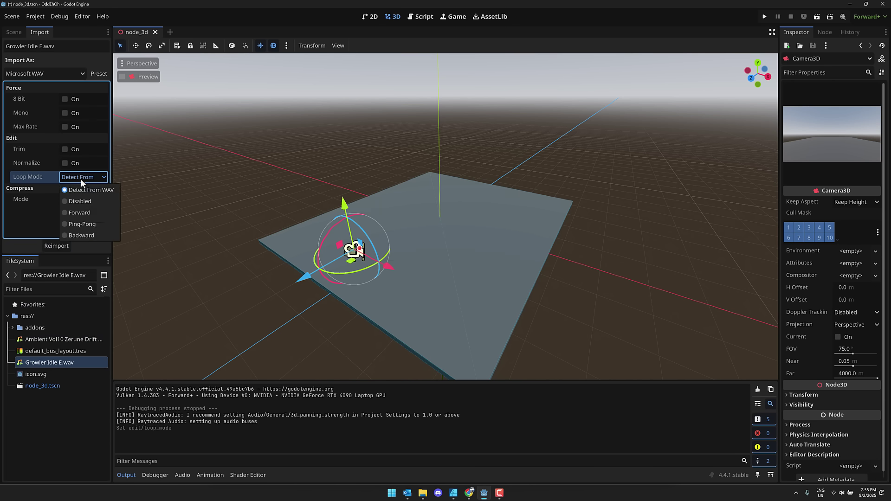
{"action": "left_click", "coordinate": [85, 209]}
{"action": "left_click", "coordinate": [56, 246]}
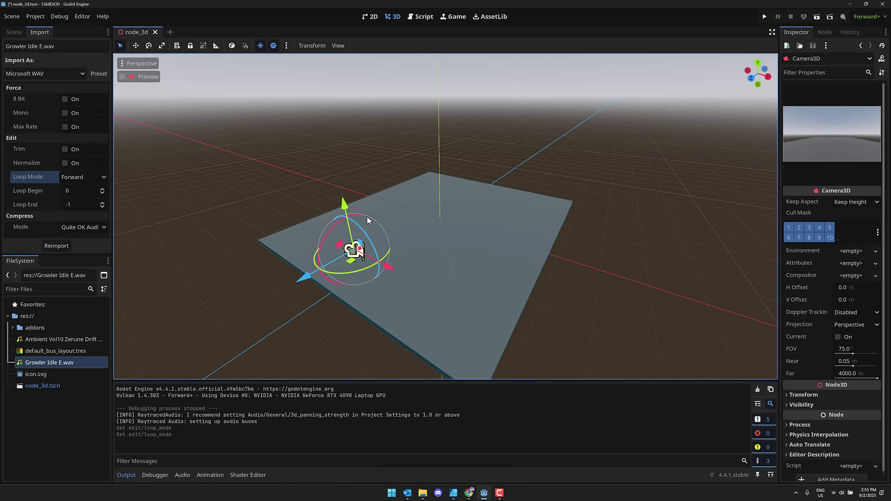
{"action": "key", "text": "ctrl+s"}
Step: Move the Camera3D a short distance along the Z axis toward the floor's near edge
{"action": "left_click_drag", "start_coordinate": [308, 280], "coordinate": [292, 288]}
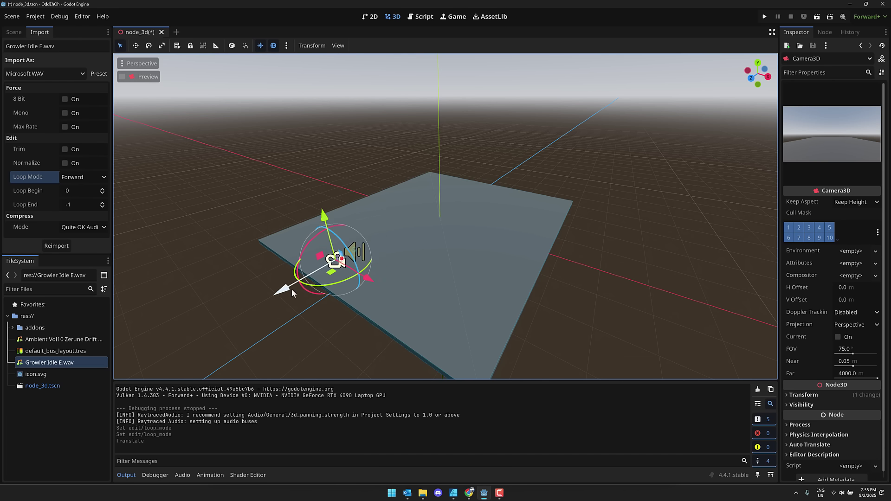
Step: Undo the last Camera3D move and select the Player node in the scene tree
{"action": "key", "text": "ctrl+z"}
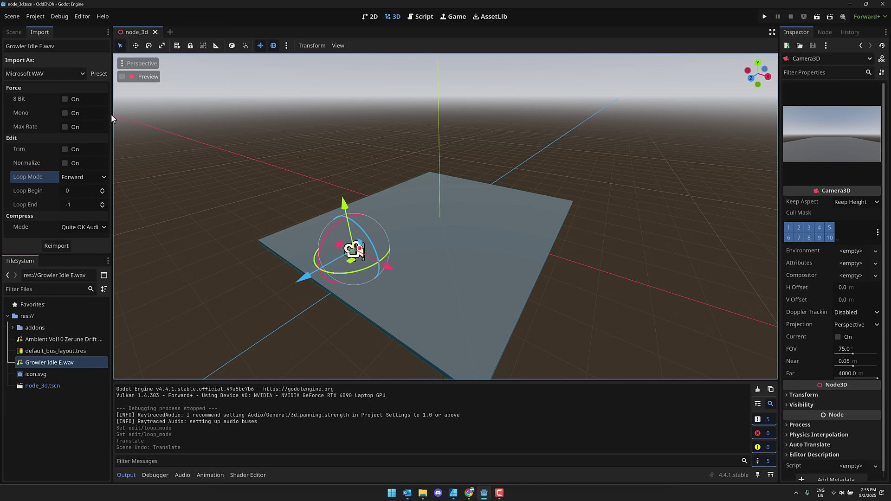
{"action": "left_click", "coordinate": [22, 31]}
{"action": "scroll", "coordinate": [32, 122], "scroll_direction": "up", "scroll_amount": 2}
{"action": "left_click", "coordinate": [24, 83]}
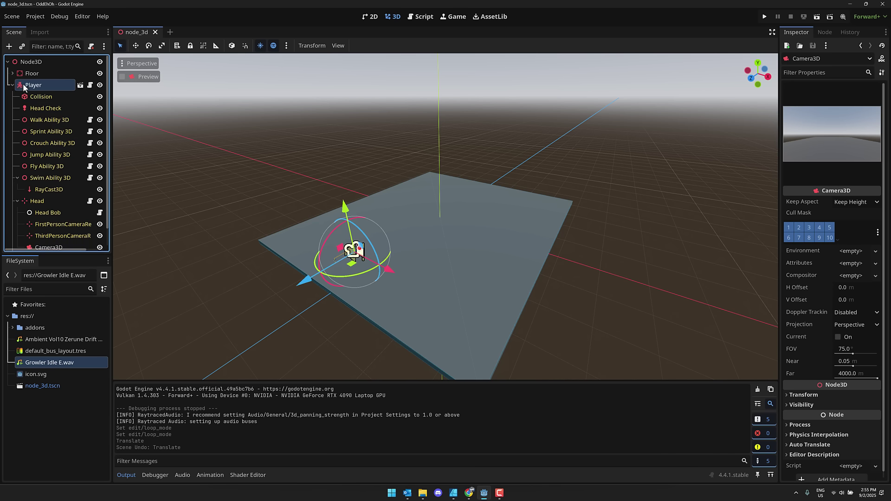
{"action": "scroll", "coordinate": [38, 188], "scroll_direction": "down", "scroll_amount": 1}
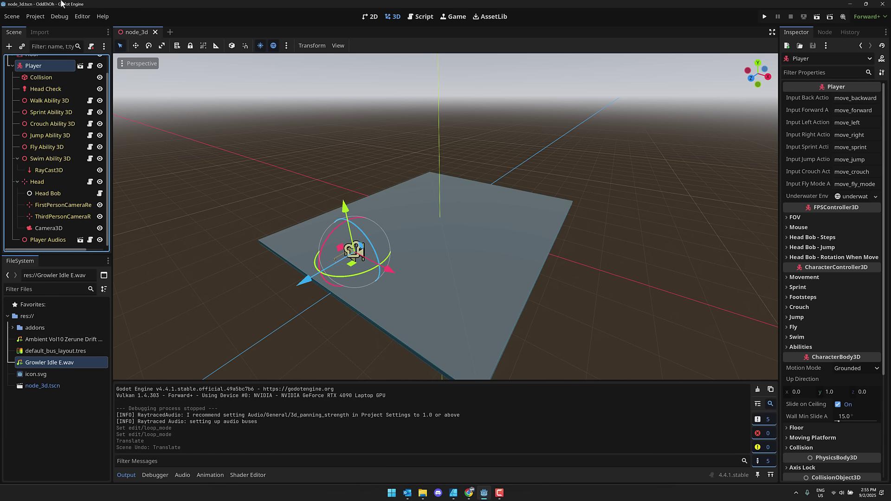
{"action": "scroll", "coordinate": [63, 135], "scroll_direction": "up", "scroll_amount": 1}
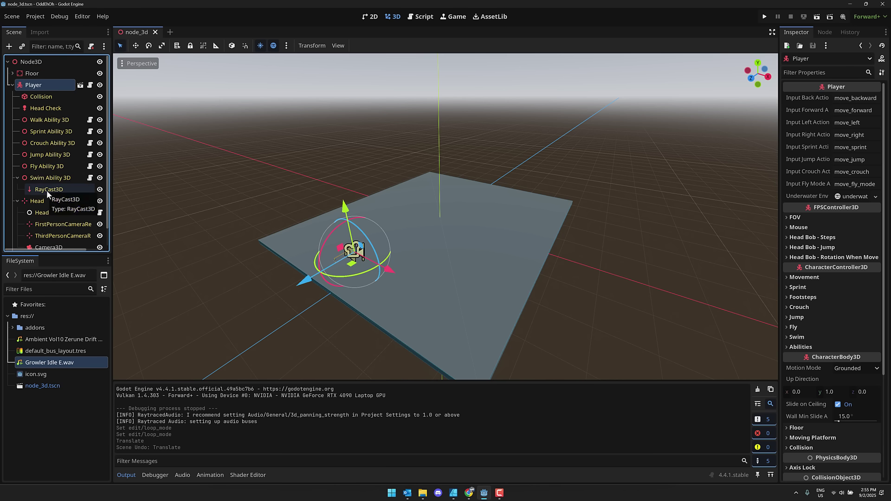
Step: Add a RaytracedAudioListener as a child of the player's Camera3D
{"action": "scroll", "coordinate": [46, 190], "scroll_direction": "down", "scroll_amount": 1}
{"action": "left_click", "coordinate": [49, 231]}
{"action": "right_click", "coordinate": [50, 232]}
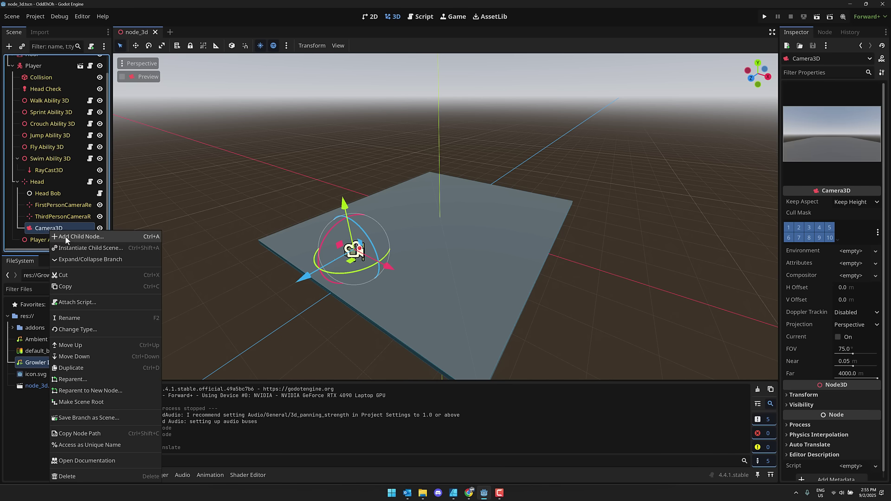
{"action": "left_click", "coordinate": [67, 237]}
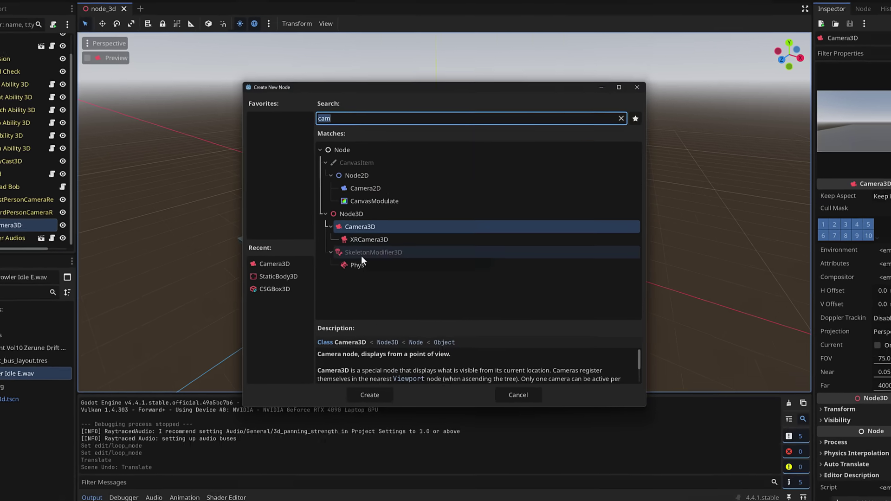
{"action": "type", "text": "raytrac"}
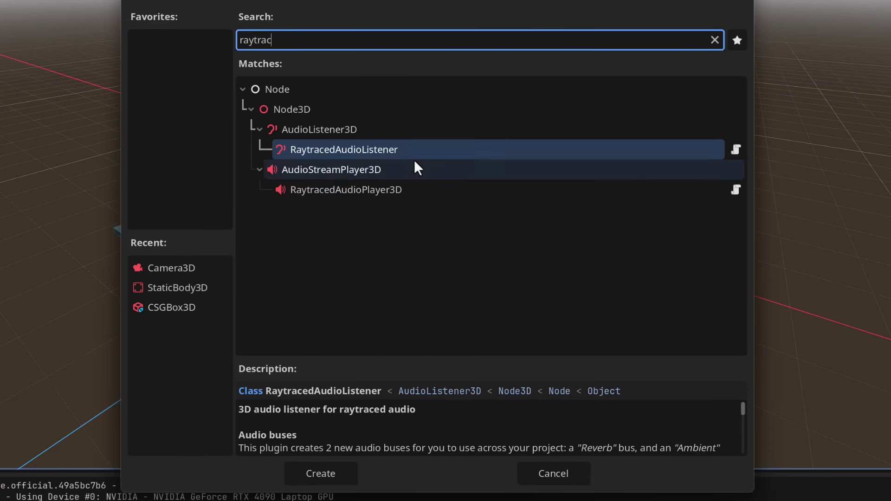
{"action": "left_click", "coordinate": [415, 189]}
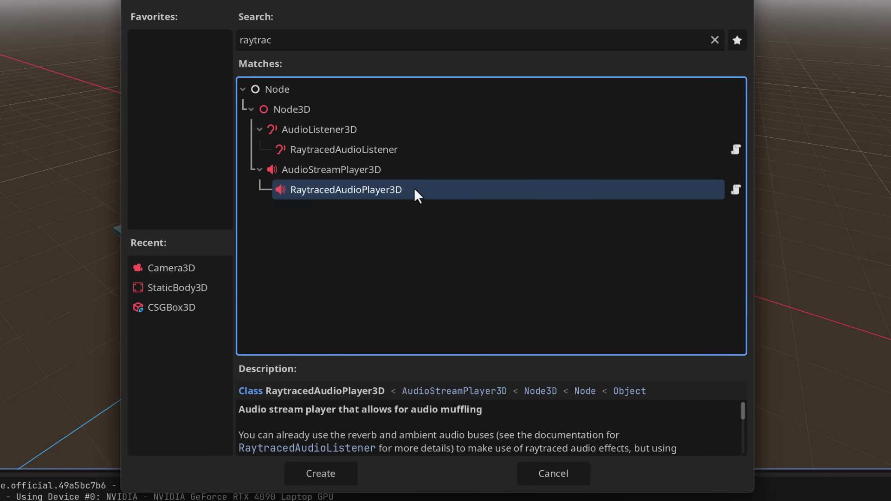
{"action": "left_click", "coordinate": [363, 148]}
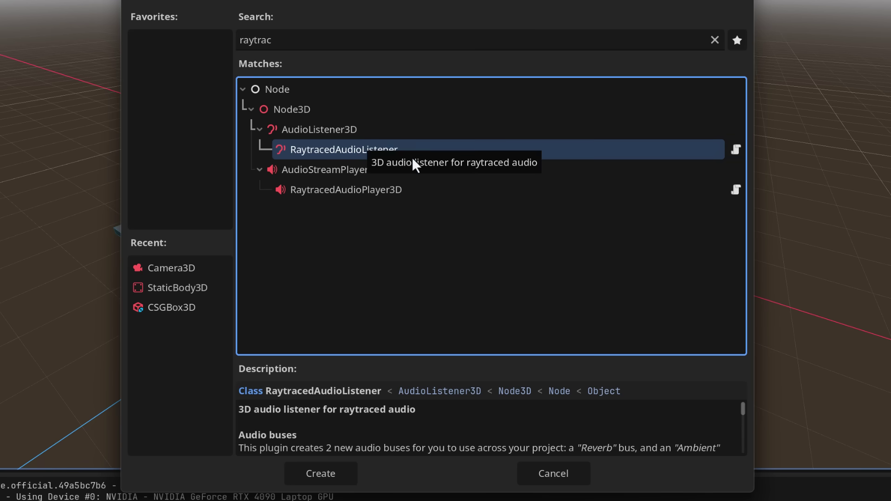
{"action": "double_click", "coordinate": [319, 149]}
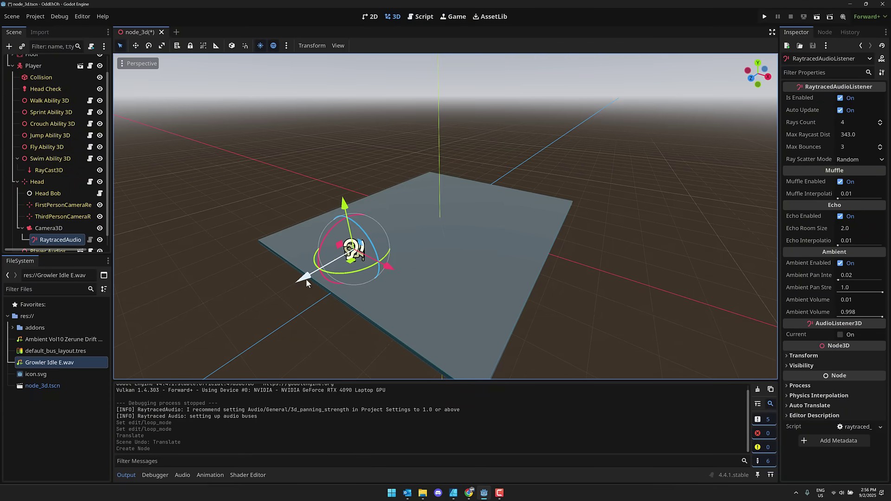
Step: Try to move the RaytracedAudioListener on its own along the Z axis, and undo the move
{"action": "left_click_drag", "start_coordinate": [304, 279], "coordinate": [266, 298]}
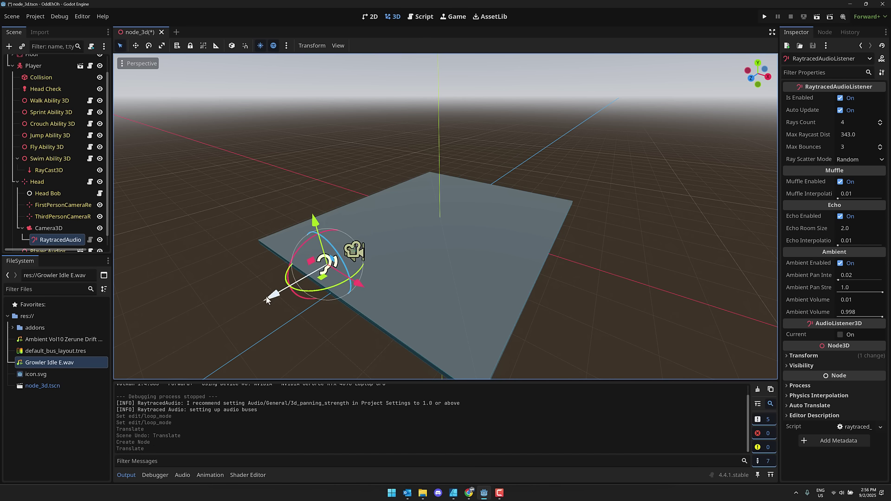
{"action": "key", "text": "ctrl+z"}
Step: Collapse the Player branch and move the whole Player a short distance along the Z axis toward the floor's near edge
{"action": "scroll", "coordinate": [80, 194], "scroll_direction": "up", "scroll_amount": 2}
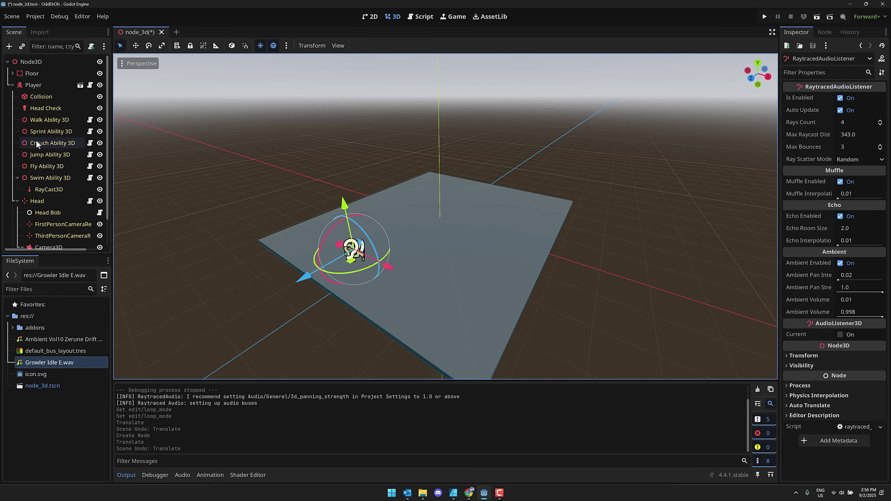
{"action": "left_click", "coordinate": [13, 85]}
{"action": "left_click", "coordinate": [24, 83]}
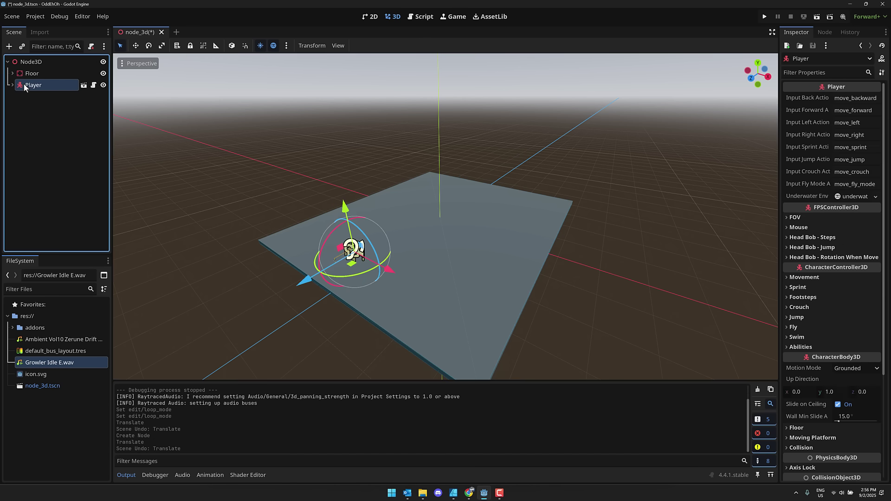
{"action": "left_click_drag", "start_coordinate": [305, 284], "coordinate": [272, 299]}
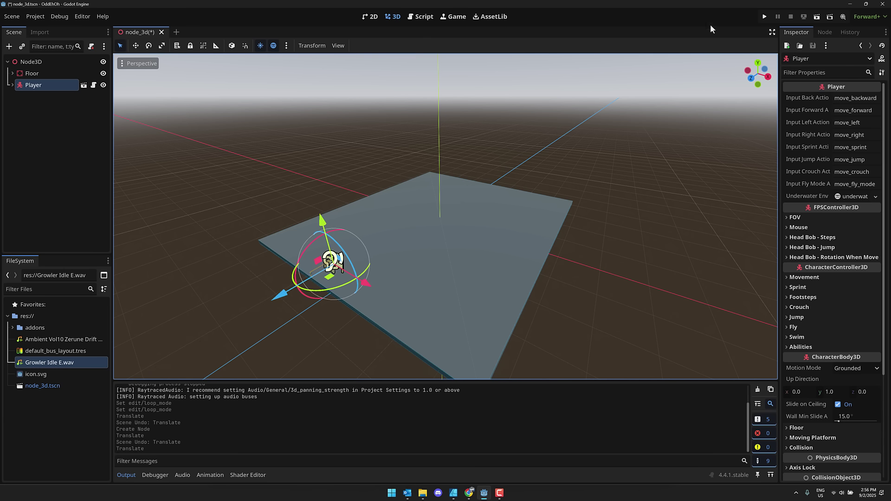
Step: Add a MeshInstance3D as a child of the root Node3D
{"action": "left_click", "coordinate": [19, 62]}
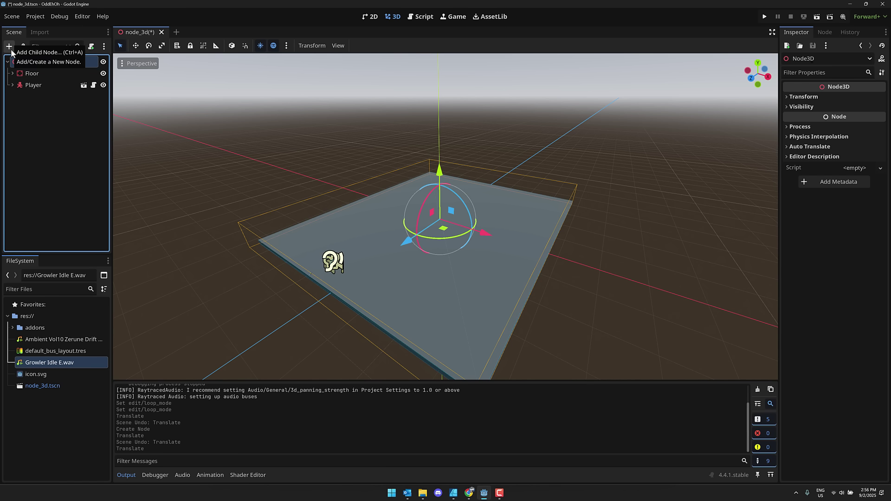
{"action": "left_click", "coordinate": [9, 46]}
{"action": "type", "text": "meshi"}
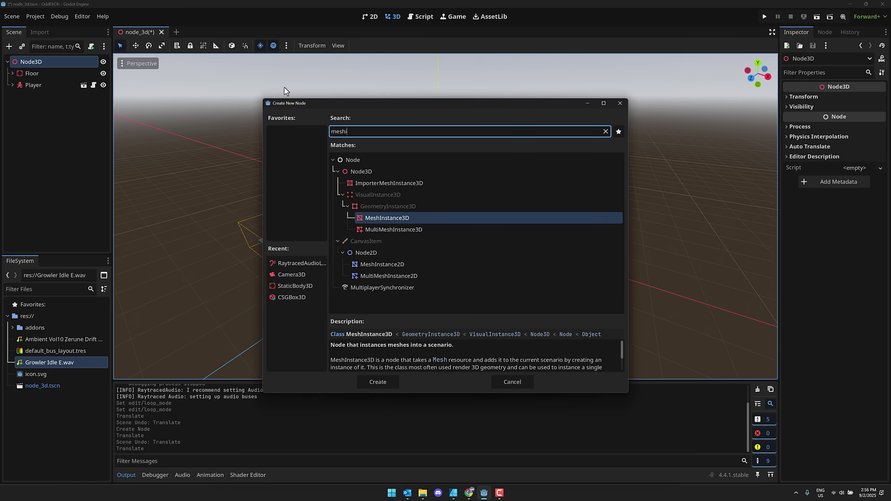
{"action": "type", "text": "n"}
{"action": "key", "text": "Return"}
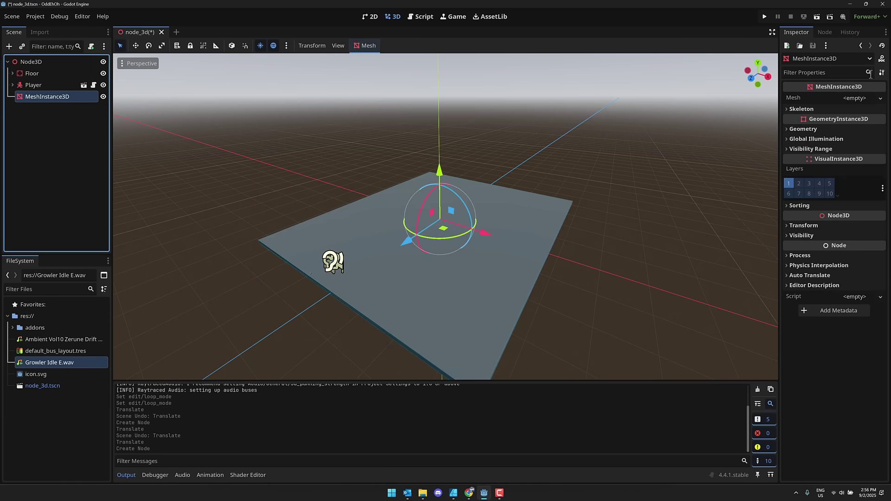
Step: Give the MeshInstance3D a new SphereMesh and move it slightly up and along the Z axis toward the Player
{"action": "left_click", "coordinate": [880, 99]}
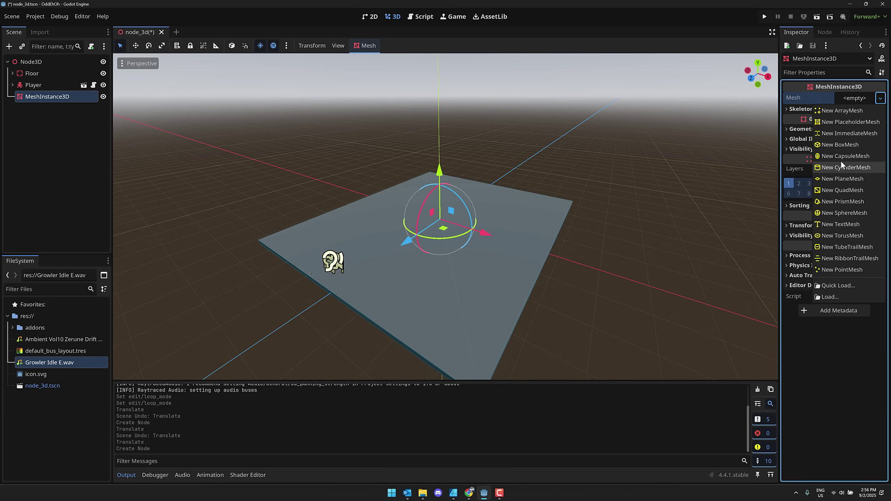
{"action": "left_click", "coordinate": [839, 212]}
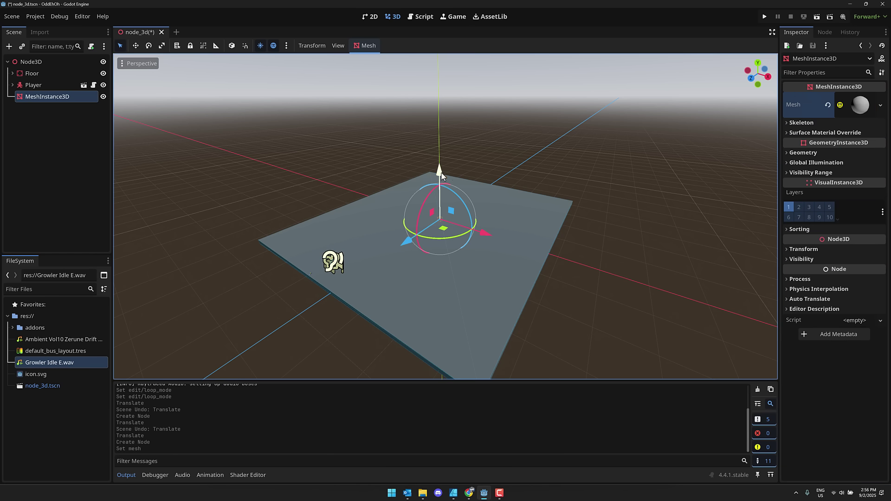
{"action": "left_click_drag", "start_coordinate": [442, 173], "coordinate": [442, 162]}
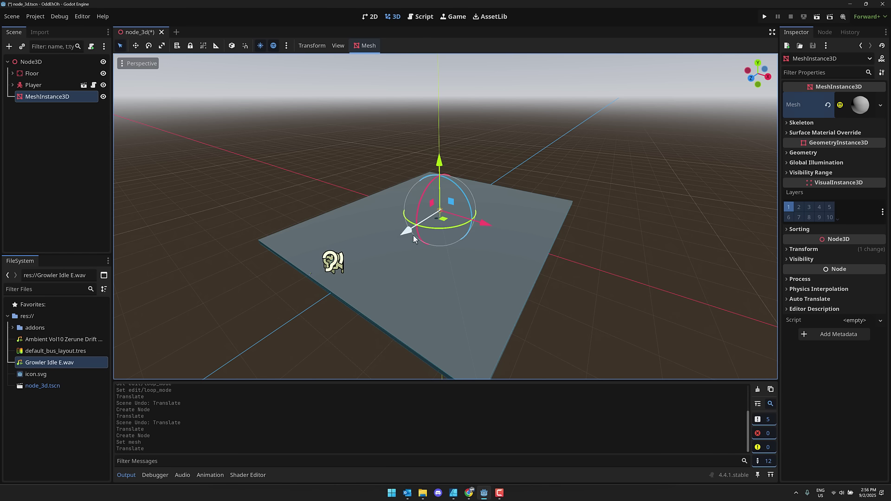
{"action": "left_click_drag", "start_coordinate": [405, 236], "coordinate": [394, 244]}
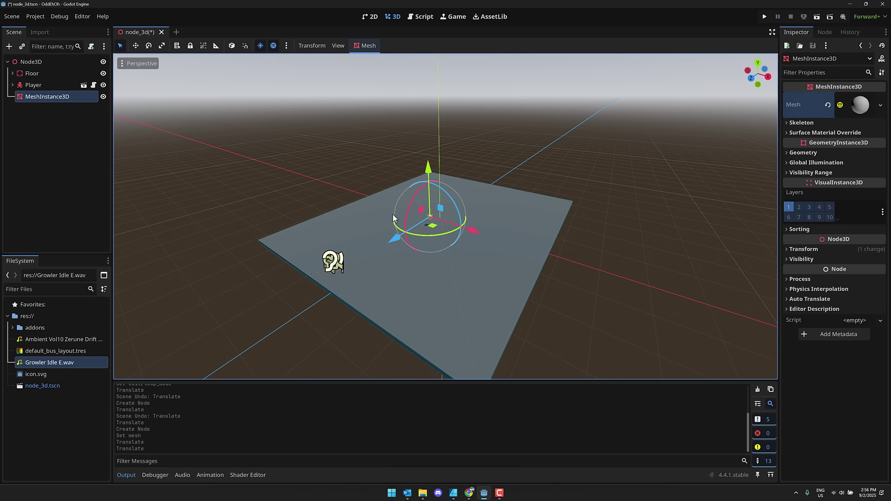
Step: Add a RaytracedAudioPlayer3D as a child of the MeshInstance3D
{"action": "left_click", "coordinate": [9, 47]}
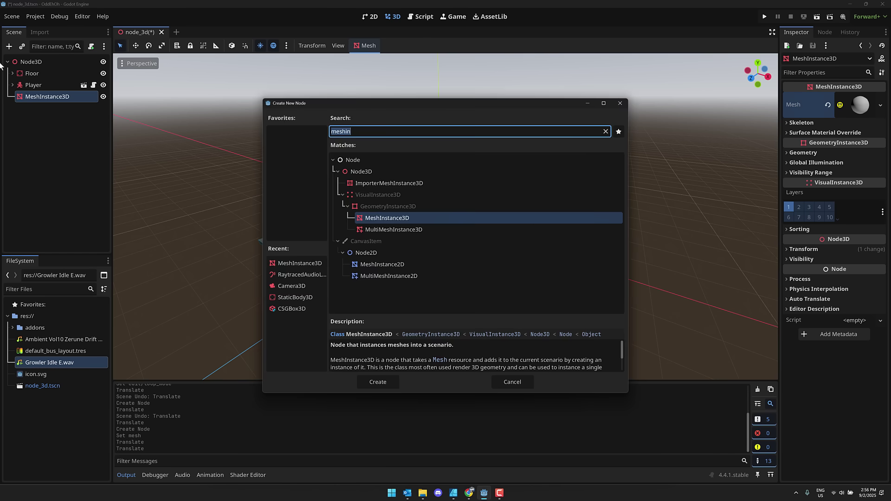
{"action": "type", "text": "raytra"}
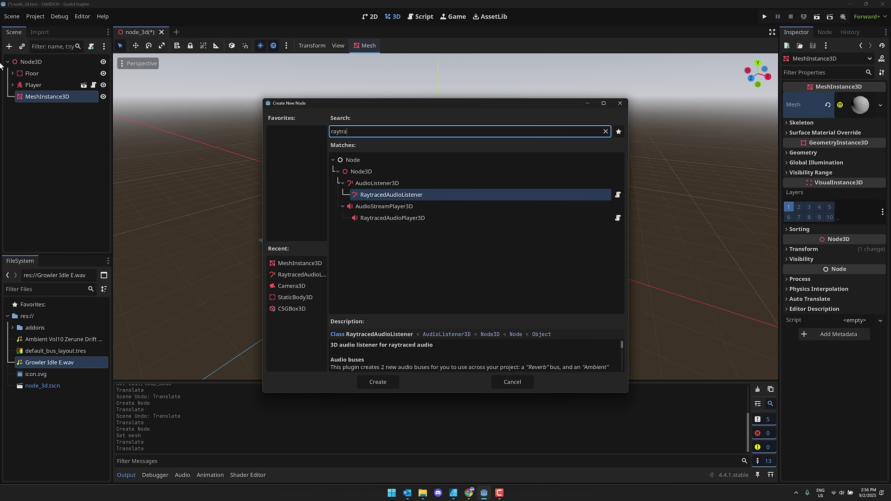
{"action": "left_click", "coordinate": [390, 218]}
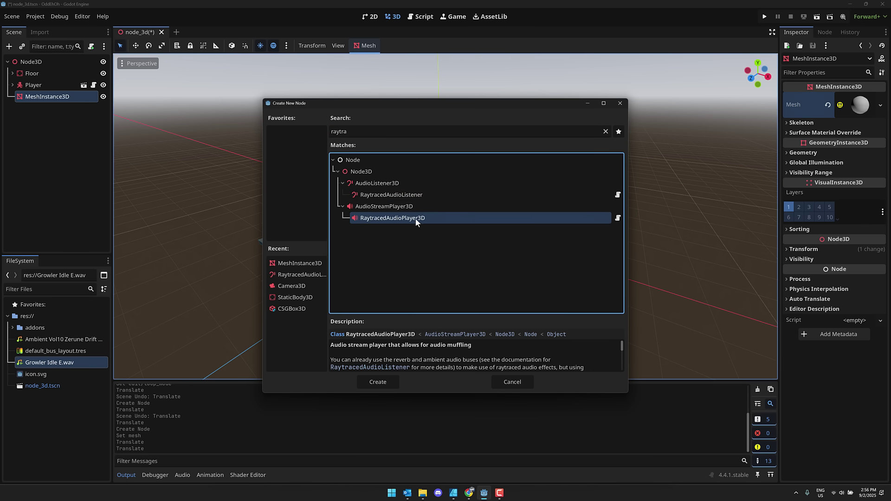
{"action": "left_click", "coordinate": [383, 380]}
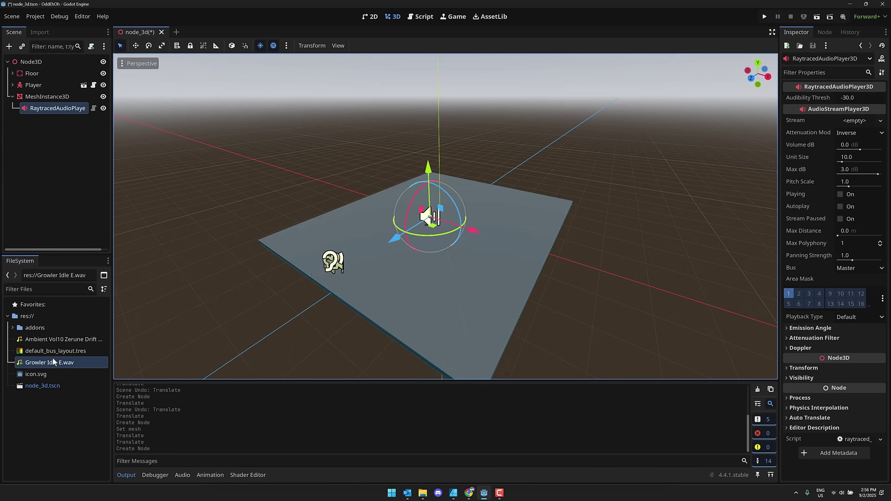
Step: Assign Growler Idle E.wav as the RaytracedAudioPlayer3D's stream and enable Autoplay
{"action": "left_click_drag", "start_coordinate": [52, 364], "coordinate": [860, 124]}
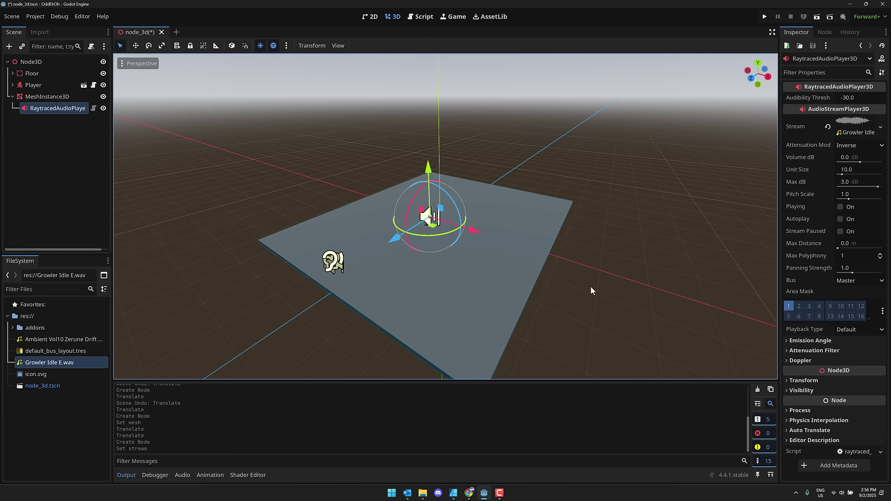
{"action": "left_click", "coordinate": [840, 219]}
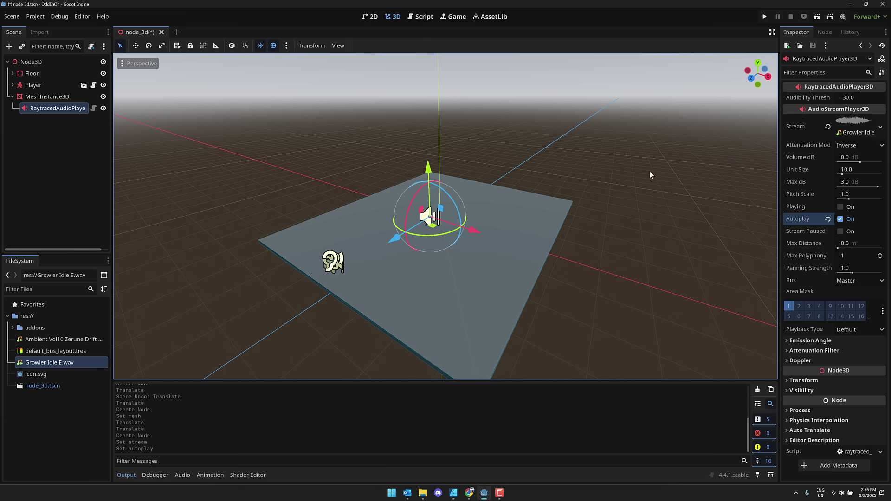
Step: Run the project, walk toward and around the sphere to listen to its sound, and stop the game
{"action": "left_click", "coordinate": [763, 17]}
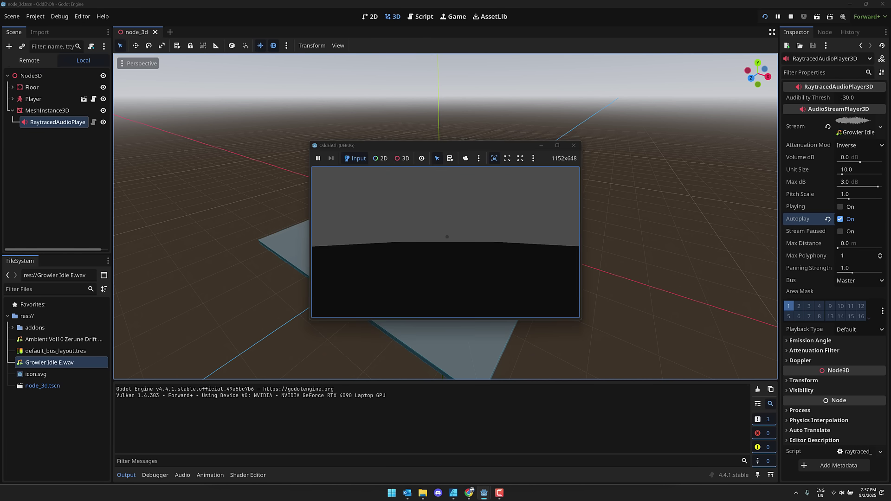
{"action": "key", "text": "w"}
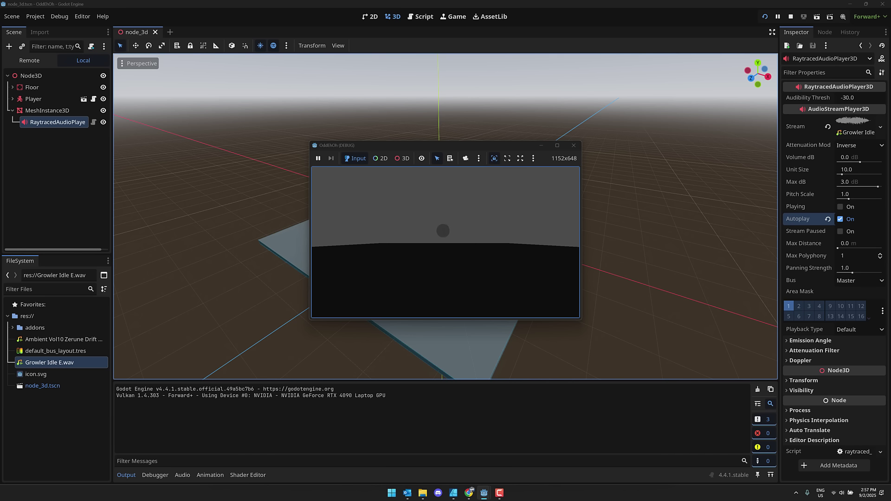
{"action": "key", "text": "w"}
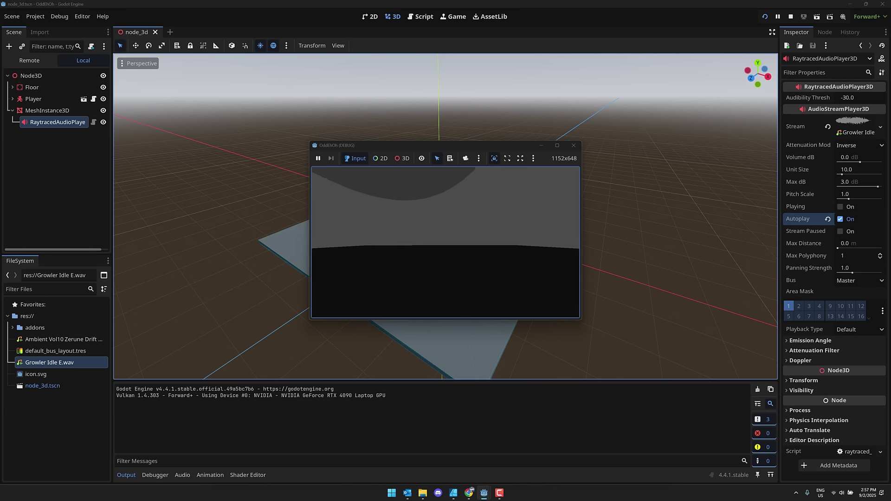
{"action": "key", "text": "a"}
{"action": "key", "text": "s"}
{"action": "key", "text": "d"}
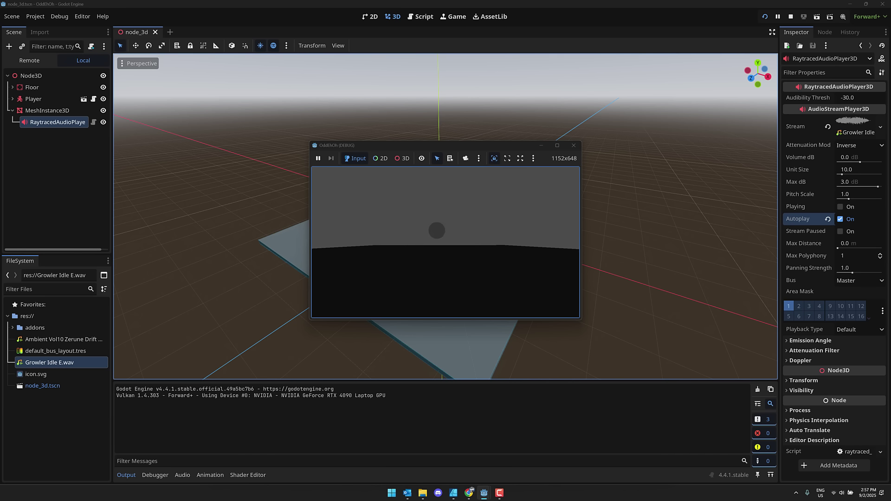
{"action": "key", "text": "a"}
{"action": "key", "text": "s"}
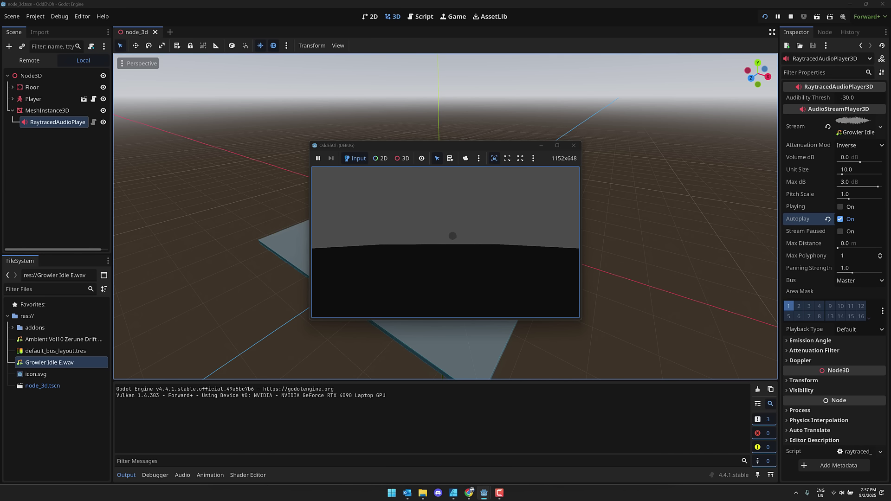
{"action": "key", "text": "alt+Tab"}
{"action": "left_click", "coordinate": [792, 16]}
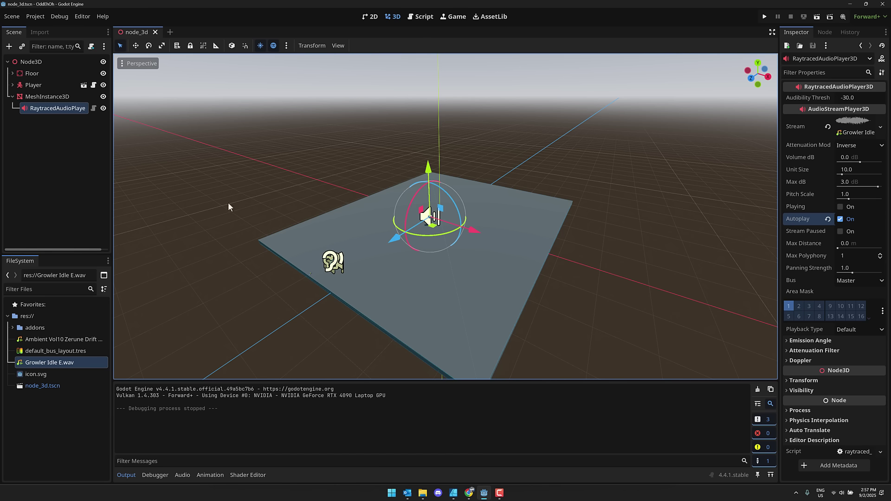
Step: Move the MeshInstance3D along the Z axis closer to the Player
{"action": "middle_click_drag", "start_coordinate": [474, 251], "coordinate": [427, 254]}
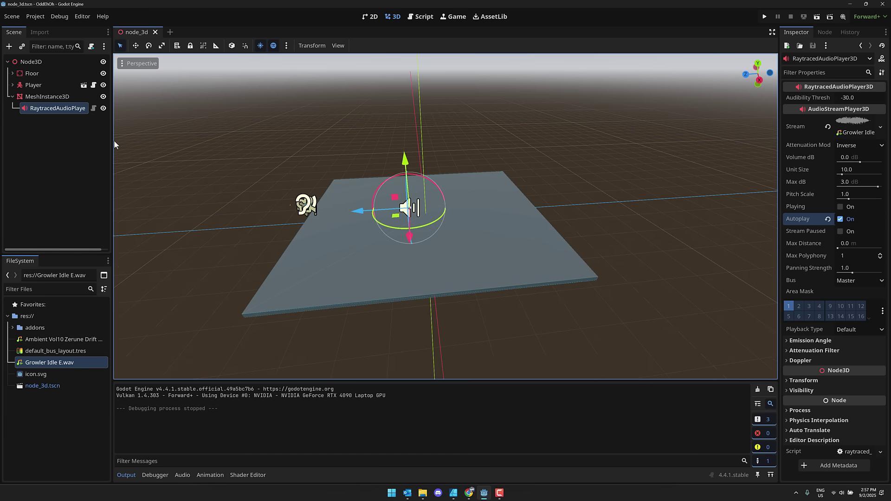
{"action": "left_click", "coordinate": [47, 97]}
{"action": "left_click_drag", "start_coordinate": [409, 209], "coordinate": [363, 209]}
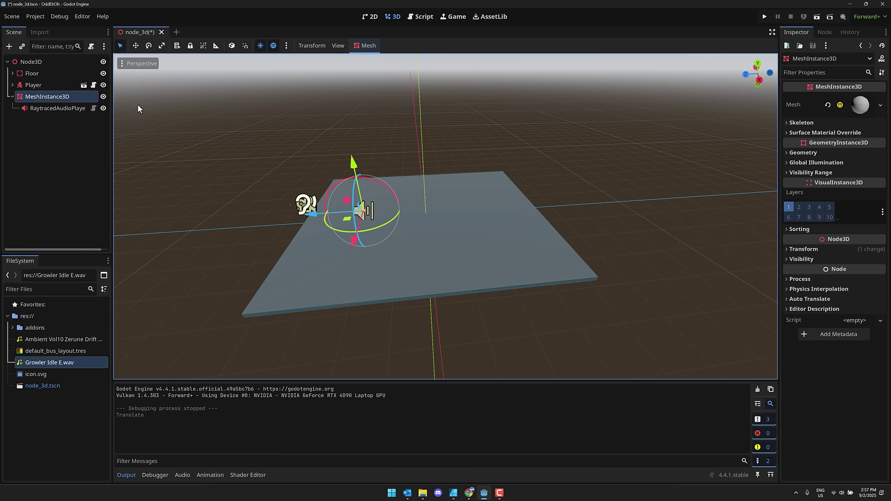
Step: Add a plain Node as a child of the root Node3D and rename it Wall
{"action": "left_click", "coordinate": [19, 62]}
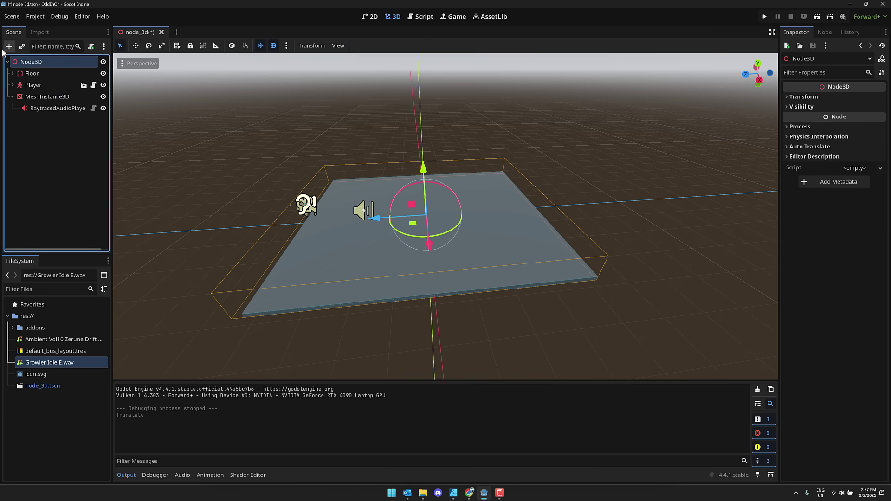
{"action": "left_click", "coordinate": [9, 46]}
{"action": "type", "text": "node"}
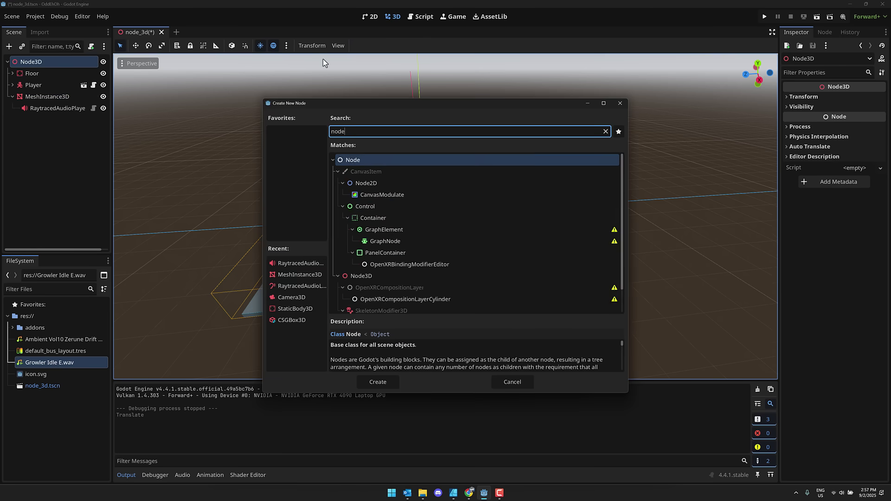
{"action": "key", "text": "Return"}
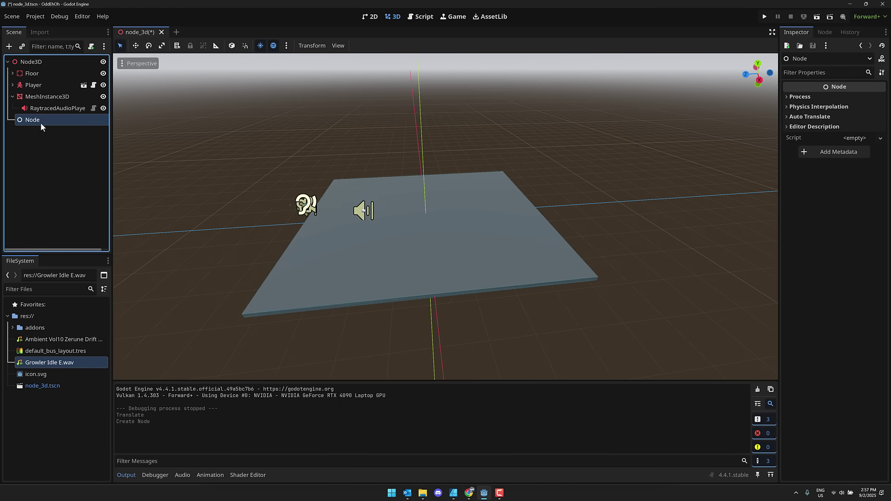
{"action": "double_click", "coordinate": [40, 124]}
{"action": "type", "text": "Wa"}
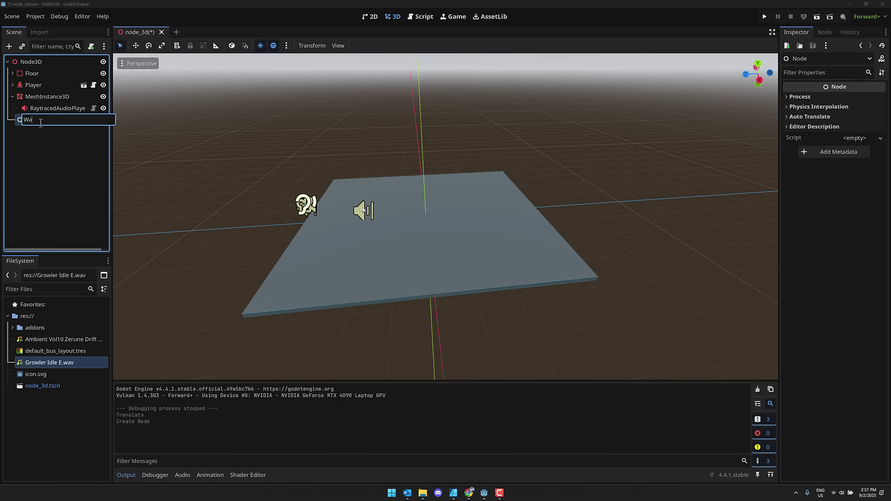
{"action": "type", "text": "ll"}
{"action": "key", "text": "Return"}
Step: Add a StaticBody3D as a child of the Wall node
{"action": "left_click", "coordinate": [9, 46]}
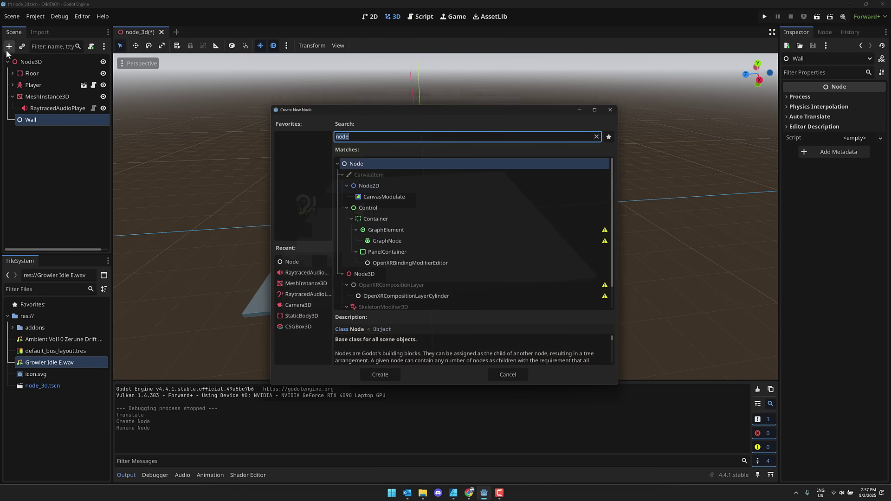
{"action": "type", "text": "strat"}
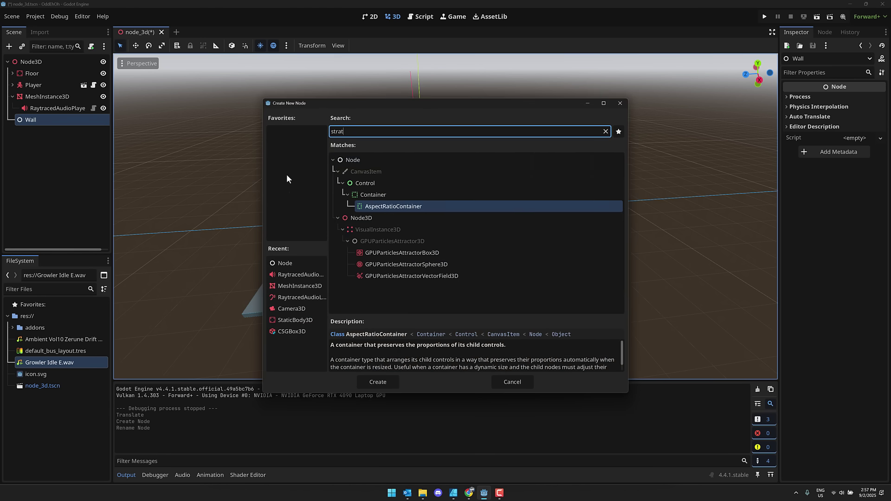
{"action": "key", "text": "BackSpace"}
{"action": "key", "text": "BackSpace"}
{"action": "key", "text": "BackSpace"}
{"action": "type", "text": "ati"}
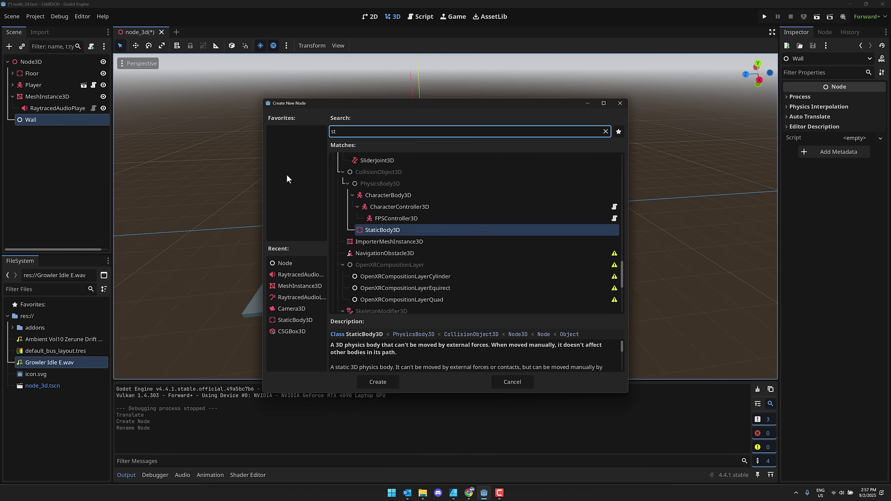
{"action": "key", "text": "Return"}
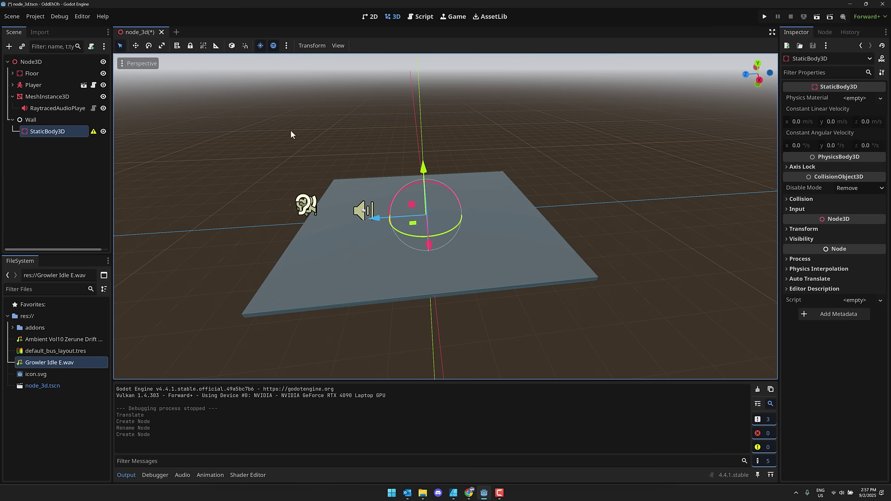
Step: Add a CSGBox3D as a child of the Wall's StaticBody3D
{"action": "left_click", "coordinate": [9, 46]}
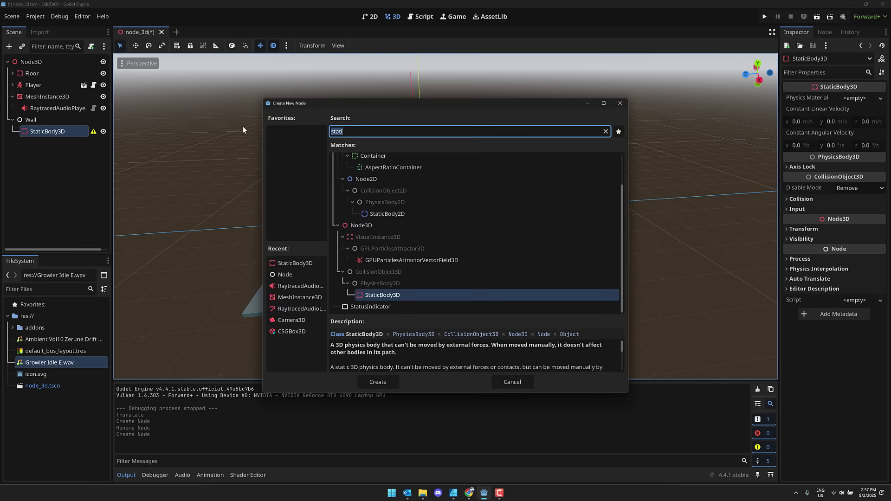
{"action": "type", "text": "csg"}
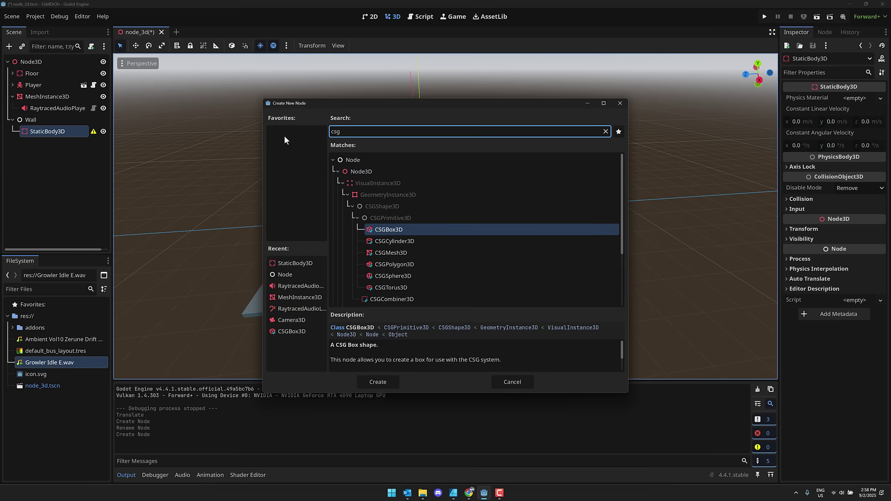
{"action": "key", "text": "Return"}
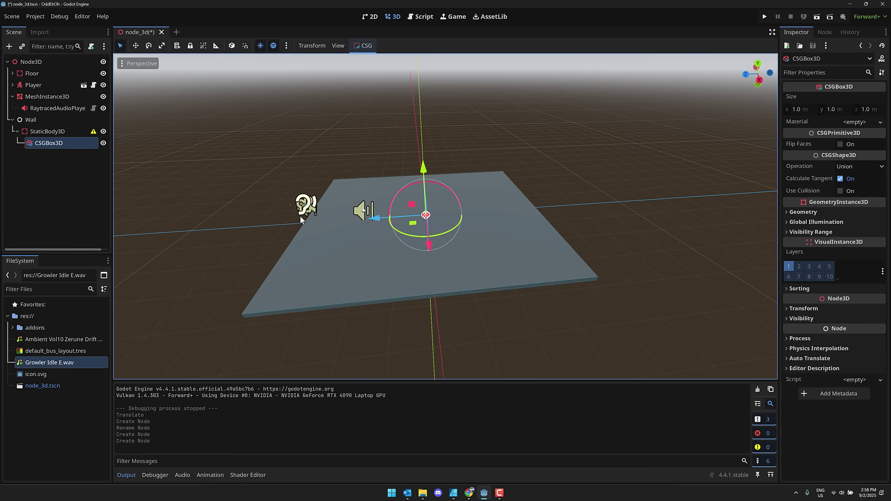
Step: Raise the CSGBox3D above the floor and stretch it to about 38.7 m along X and 12.1 m along Y
{"action": "scroll", "coordinate": [420, 214], "scroll_direction": "up", "scroll_amount": 10}
{"action": "middle_click_drag", "start_coordinate": [426, 215], "coordinate": [487, 213]}
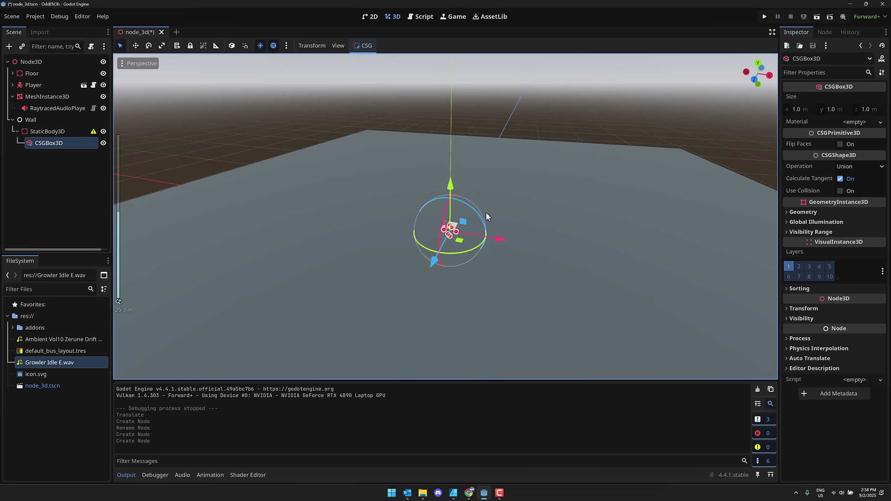
{"action": "left_click_drag", "start_coordinate": [464, 182], "coordinate": [465, 143]}
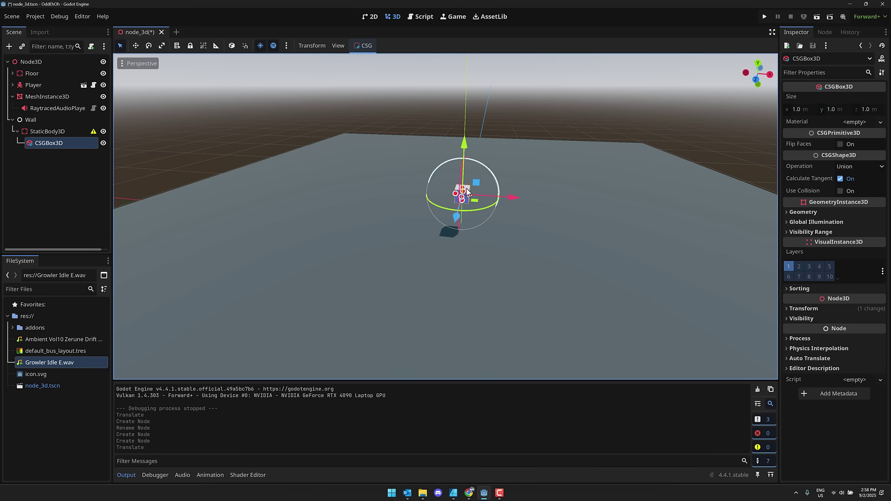
{"action": "left_click_drag", "start_coordinate": [469, 196], "coordinate": [514, 208]}
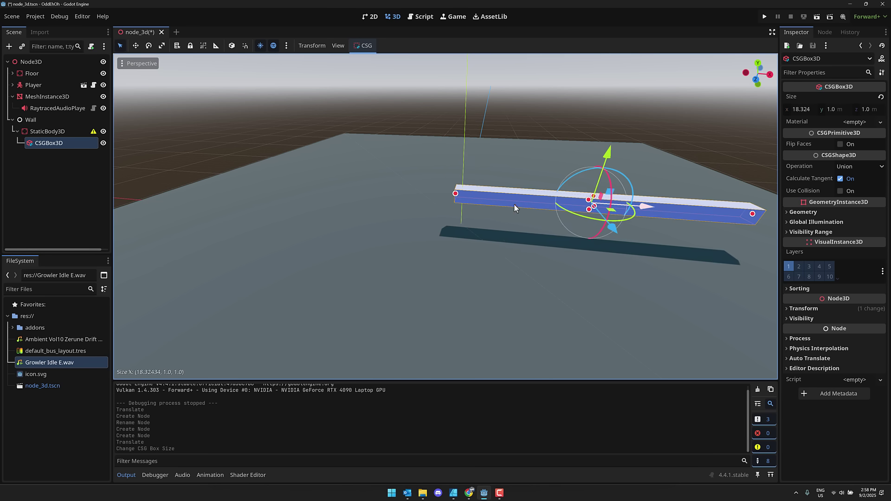
{"action": "left_click_drag", "start_coordinate": [452, 195], "coordinate": [220, 177]}
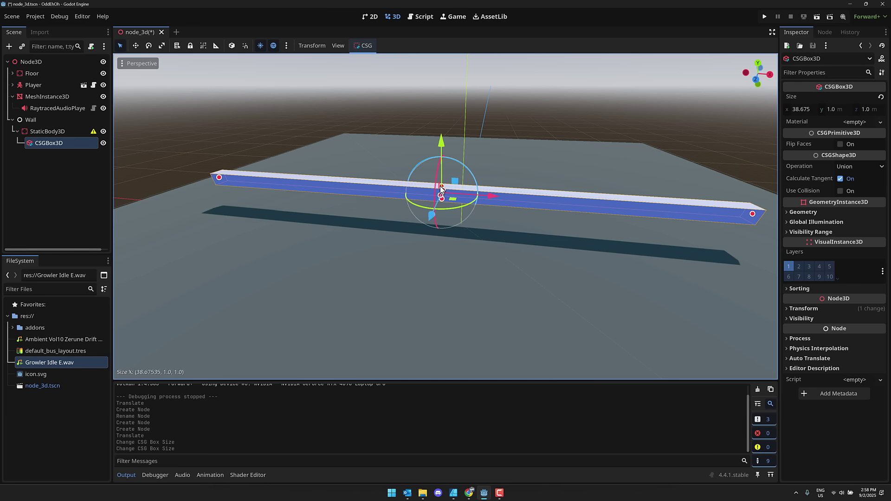
{"action": "left_click_drag", "start_coordinate": [441, 188], "coordinate": [462, 23]}
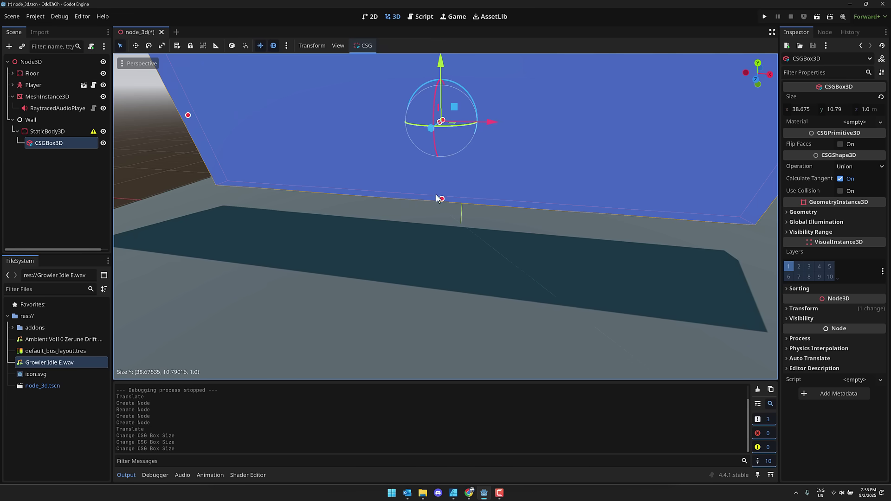
{"action": "left_click_drag", "start_coordinate": [441, 203], "coordinate": [441, 218]}
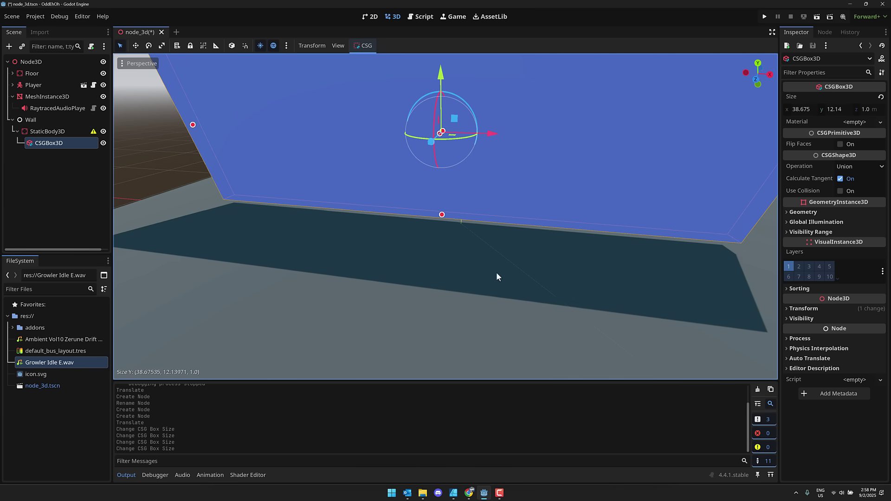
Step: Extend the box upward and down to the floor to about 20.3 m high, and shift it slightly along X
{"action": "right_click_drag", "start_coordinate": [497, 273], "coordinate": [457, 255]}
{"action": "key", "text": "s"}
{"action": "key", "text": "d"}
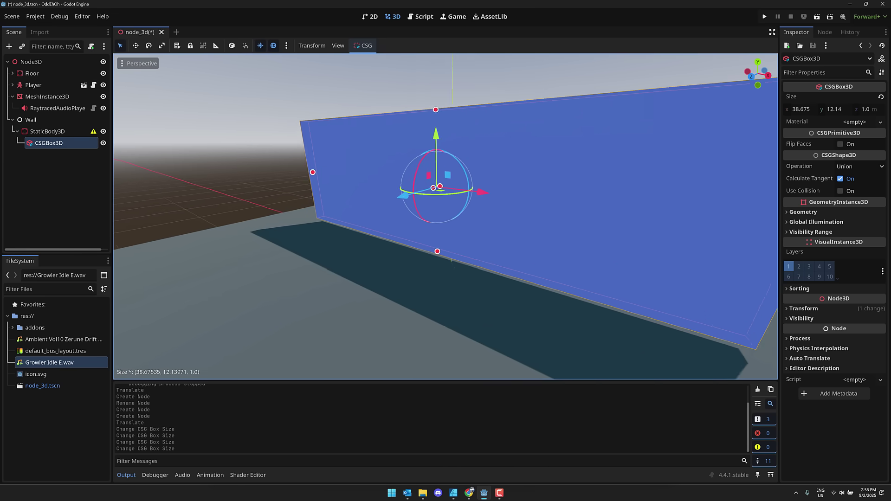
{"action": "middle_click_drag", "start_coordinate": [432, 260], "coordinate": [421, 138]}
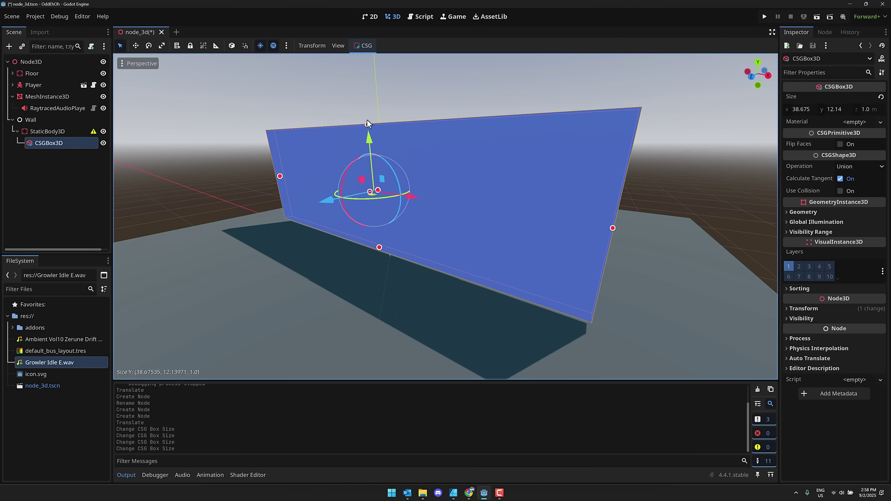
{"action": "left_click_drag", "start_coordinate": [367, 123], "coordinate": [370, 26]}
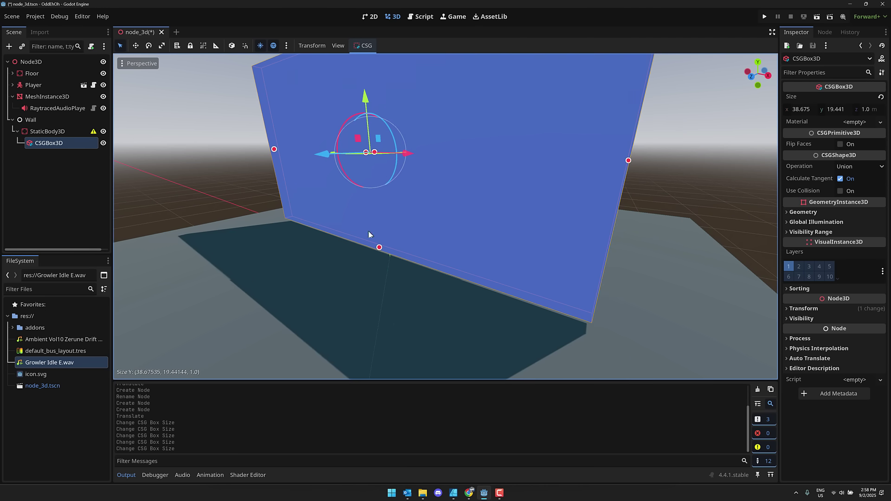
{"action": "left_click_drag", "start_coordinate": [410, 151], "coordinate": [427, 155]}
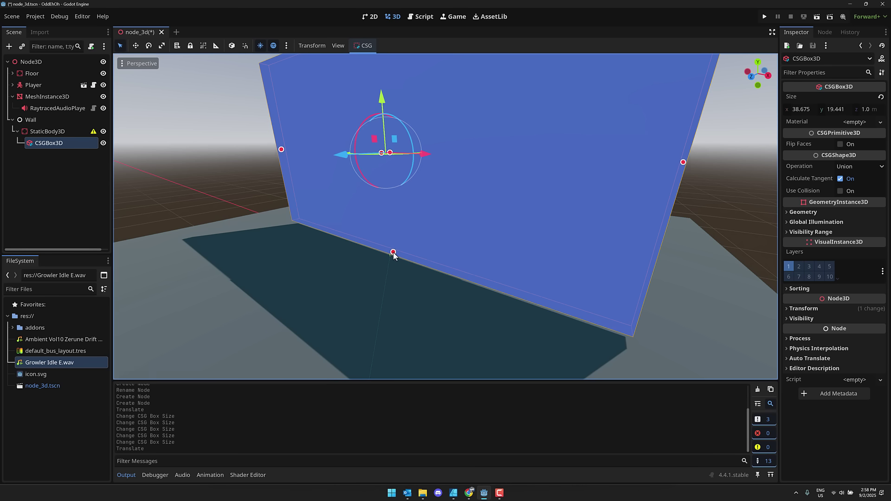
{"action": "left_click_drag", "start_coordinate": [393, 253], "coordinate": [394, 263]}
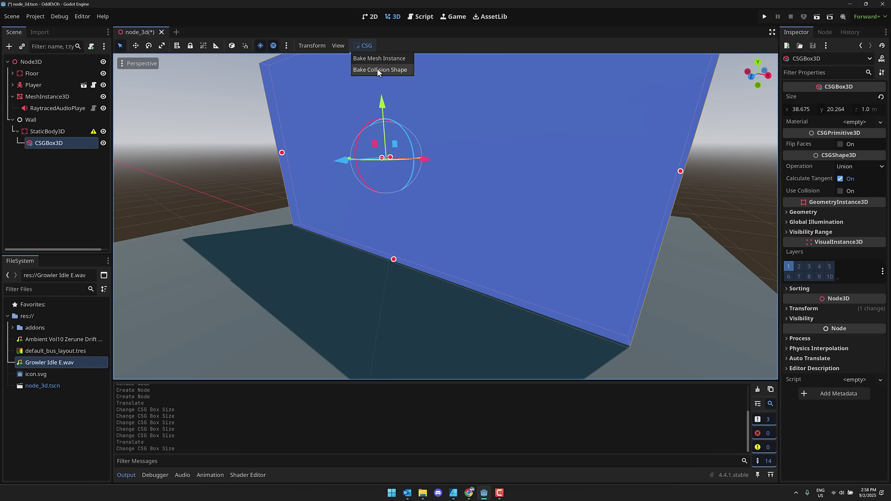
Step: Bake a collision shape from the CSGBox3D for the StaticBody3D and collapse the Wall node
{"action": "left_click", "coordinate": [376, 70]}
{"action": "left_click", "coordinate": [47, 134]}
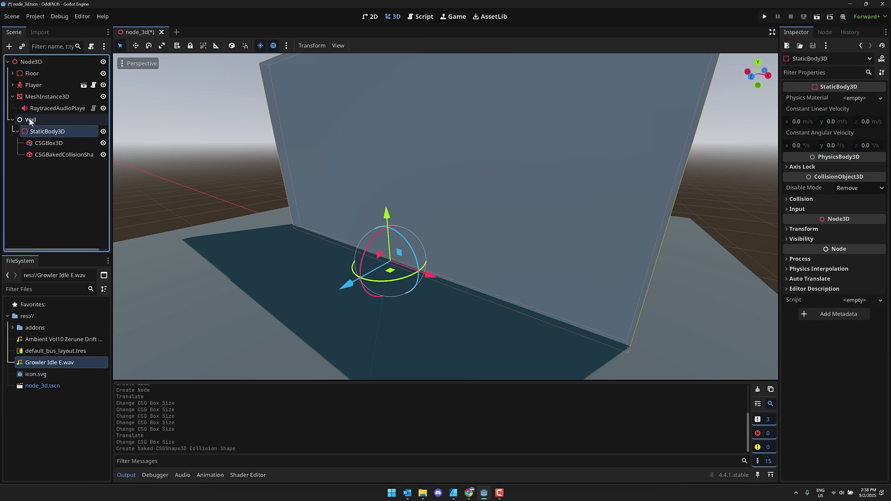
{"action": "left_click", "coordinate": [18, 121]}
{"action": "left_click", "coordinate": [12, 120]}
Step: Scale the Wall's StaticBody3D up along the Y and X axes to make the wall taller and wider
{"action": "scroll", "coordinate": [214, 211], "scroll_direction": "down", "scroll_amount": 5}
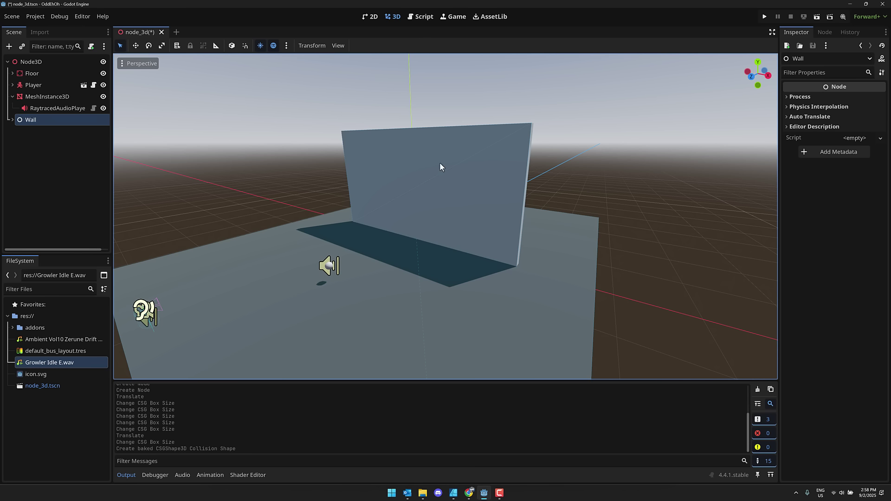
{"action": "left_click", "coordinate": [392, 197]}
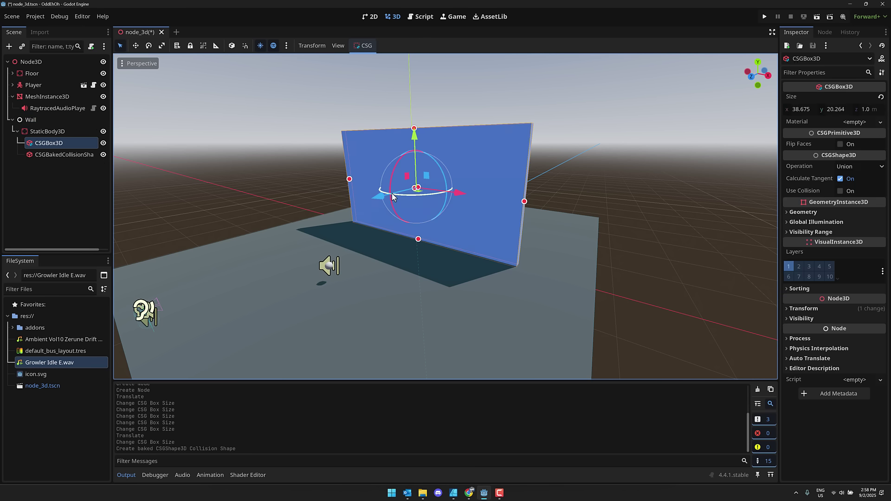
{"action": "left_click", "coordinate": [26, 131]}
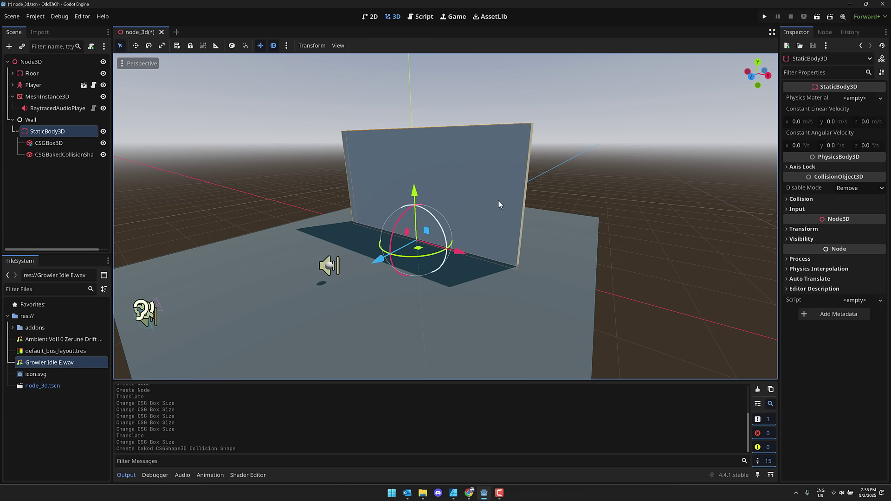
{"action": "key", "text": "r"}
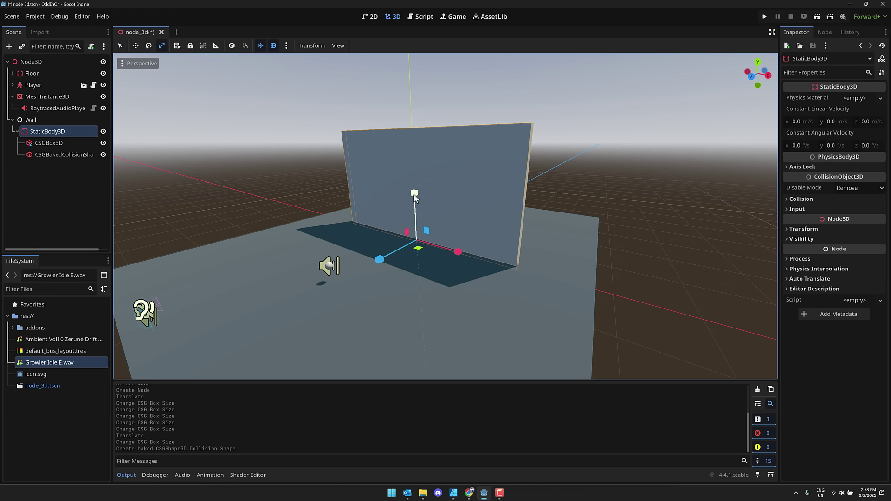
{"action": "left_click_drag", "start_coordinate": [415, 197], "coordinate": [420, 164]}
{"action": "left_click_drag", "start_coordinate": [459, 251], "coordinate": [469, 254]}
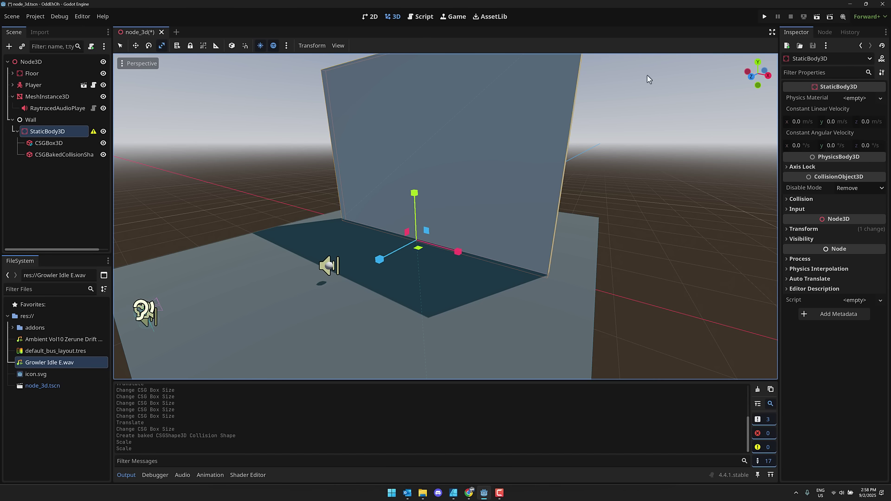
Step: Run the scene and walk the player past the sound source toward the edge of the wall
{"action": "left_click", "coordinate": [765, 17]}
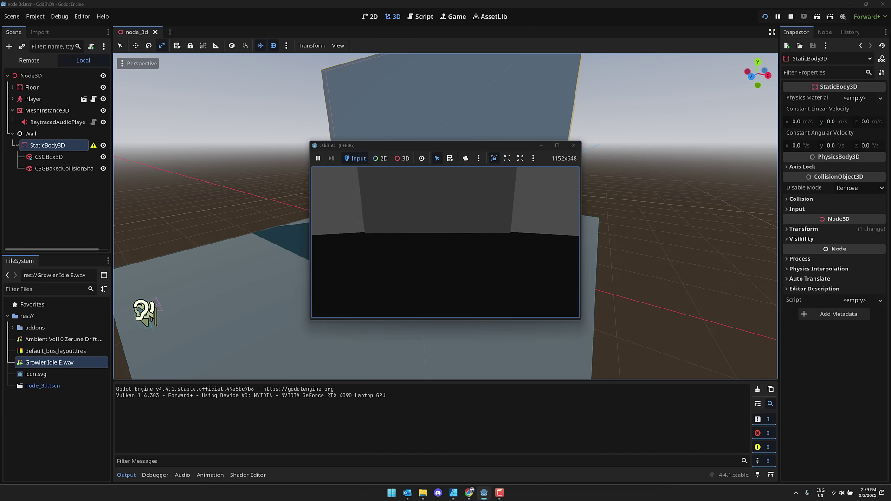
{"action": "key", "text": "w"}
{"action": "key", "text": "w"}
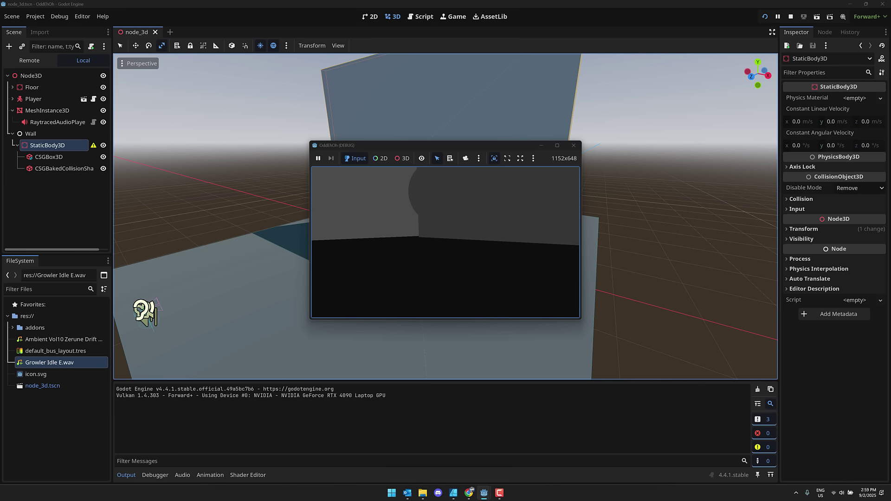
{"action": "key", "text": "w"}
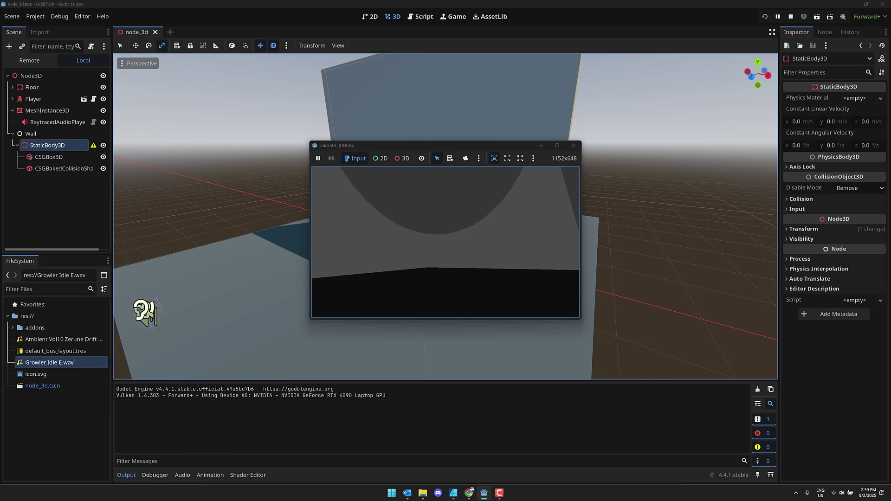
{"action": "key", "text": "s"}
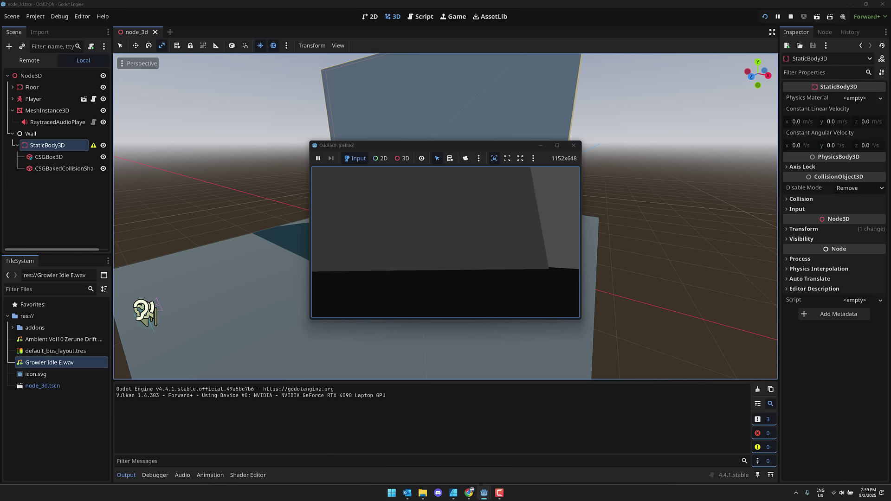
{"action": "key", "text": "w"}
{"action": "key", "text": "w"}
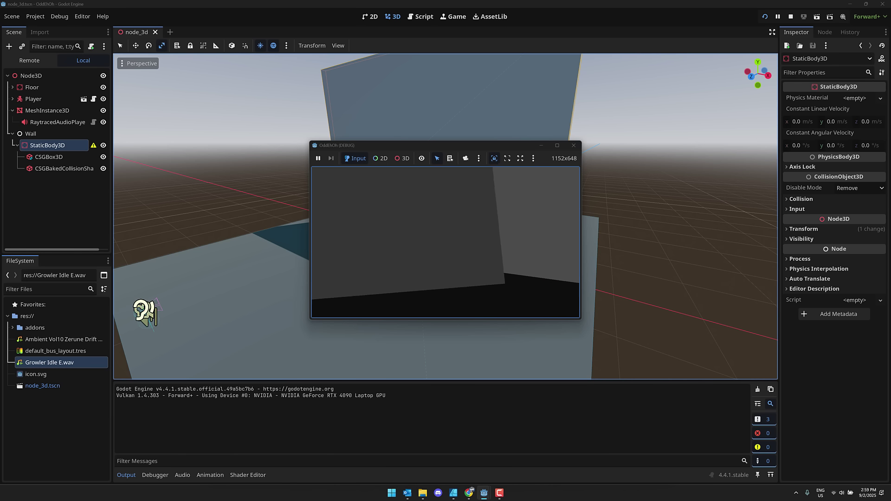
Step: Move the player in and out from behind the wall's edge to check the sound occlusion, and stop the running scene
{"action": "key", "text": "d"}
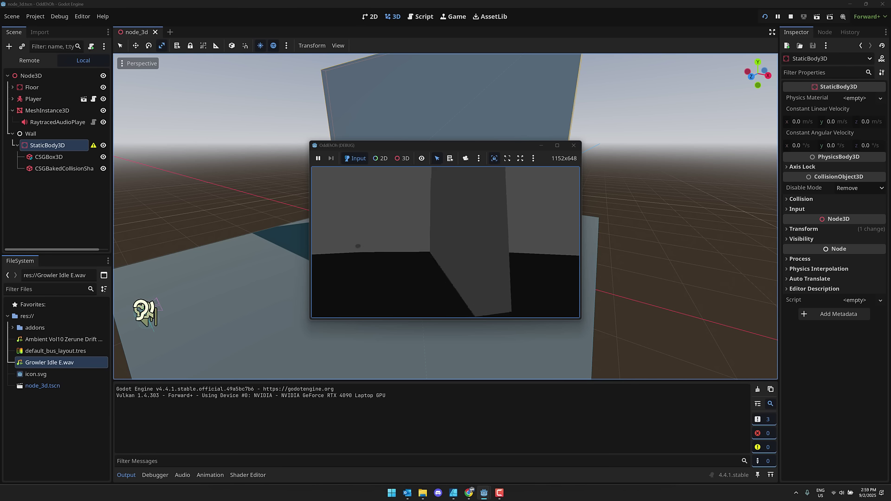
{"action": "key", "text": "d"}
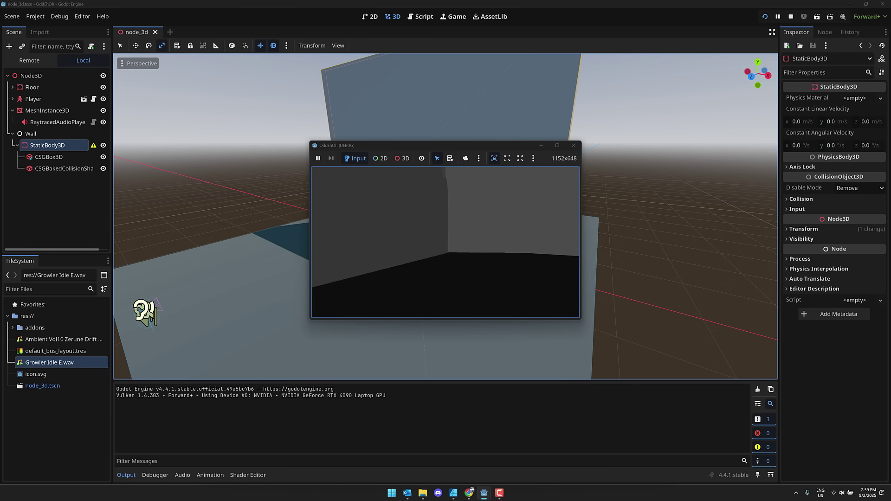
{"action": "key", "text": "d"}
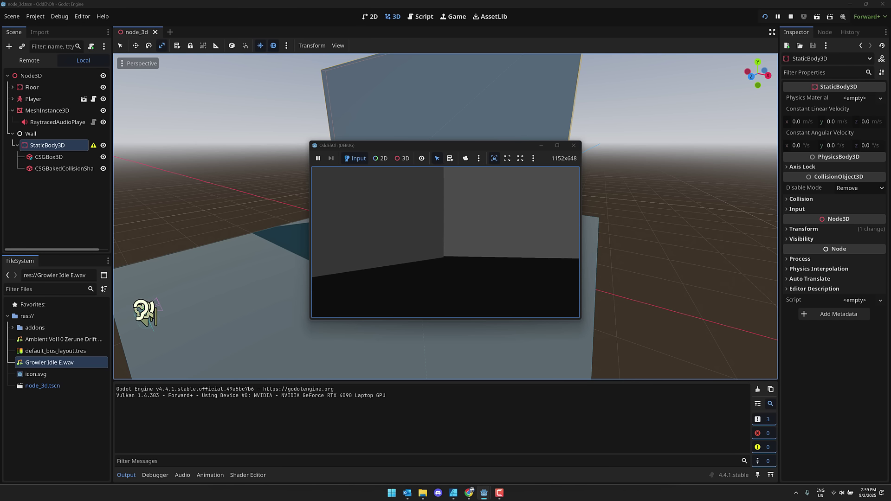
{"action": "key", "text": "a"}
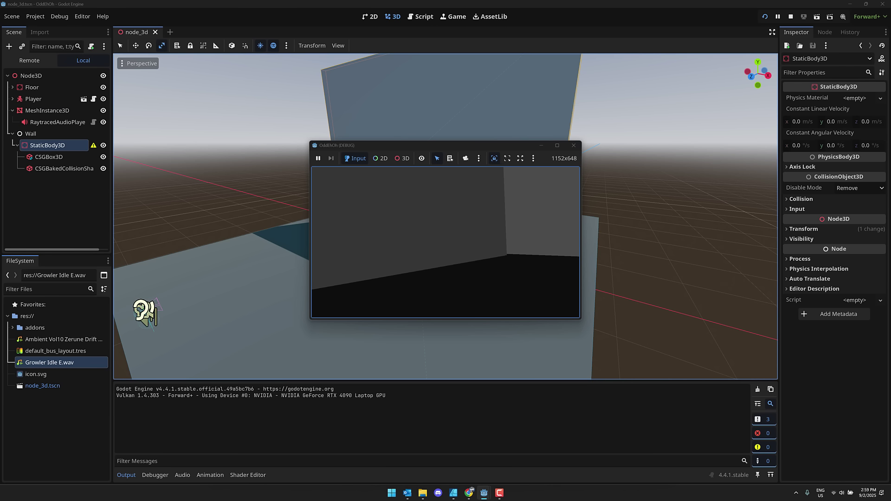
{"action": "key", "text": "d"}
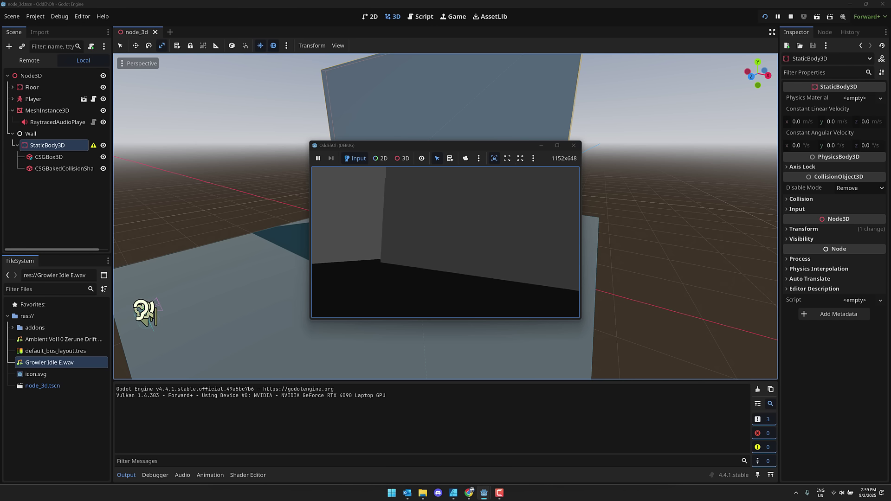
{"action": "key", "text": "w"}
{"action": "key", "text": "alt+Tab"}
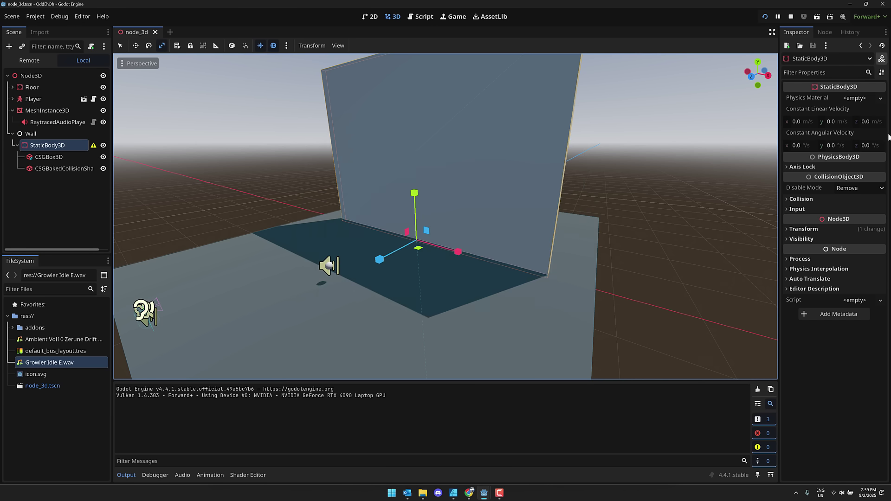
{"action": "left_click", "coordinate": [791, 17]}
Step: Move the MeshInstance3D sound source along its Z axis so it sits close to the wall
{"action": "middle_click_drag", "start_coordinate": [612, 272], "coordinate": [548, 278]}
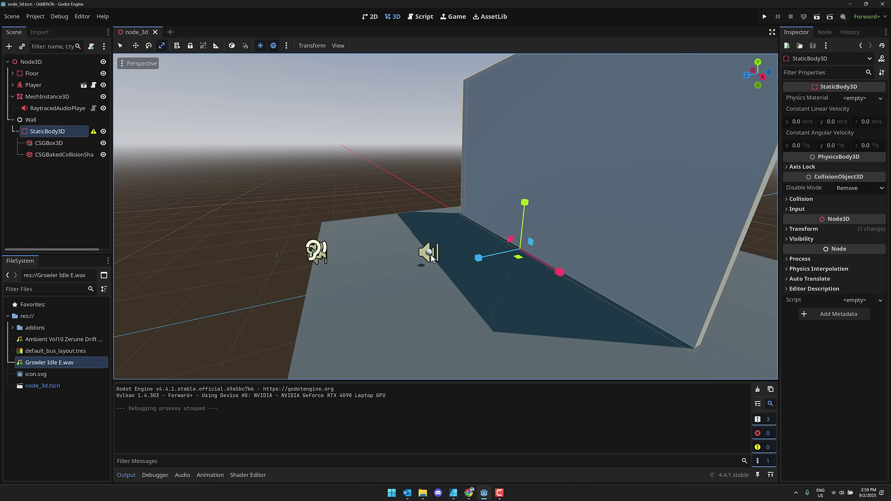
{"action": "left_click", "coordinate": [45, 97]}
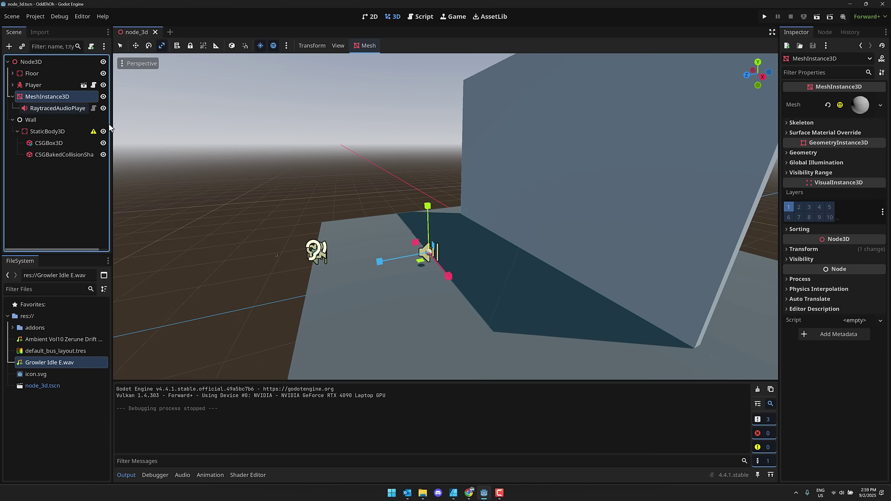
{"action": "key", "text": "w"}
{"action": "left_click_drag", "start_coordinate": [379, 263], "coordinate": [456, 252]}
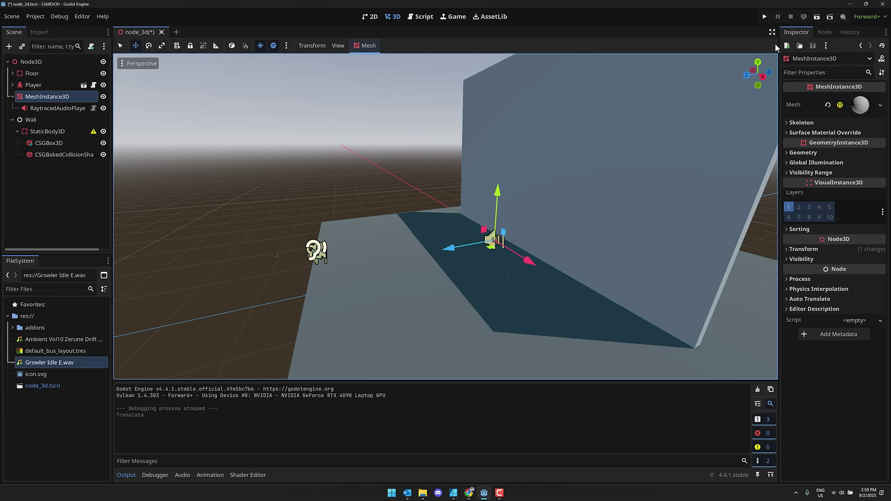
Step: Run the scene, walk around the wall's edge to test occlusion with the repositioned source, and stop the scene
{"action": "left_click", "coordinate": [767, 15]}
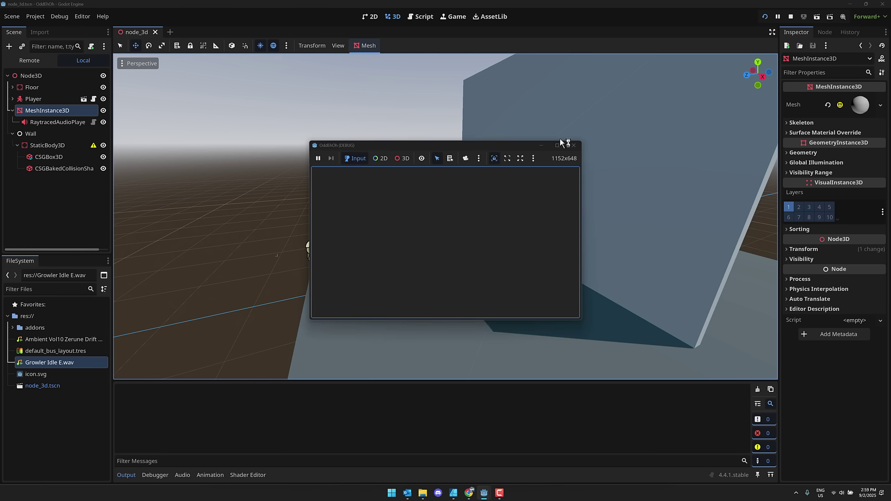
{"action": "key", "text": "w"}
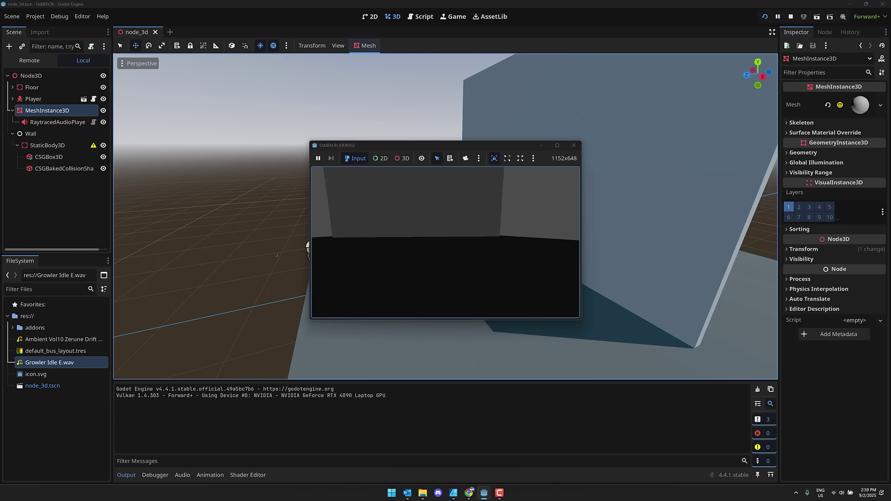
{"action": "key", "text": "w"}
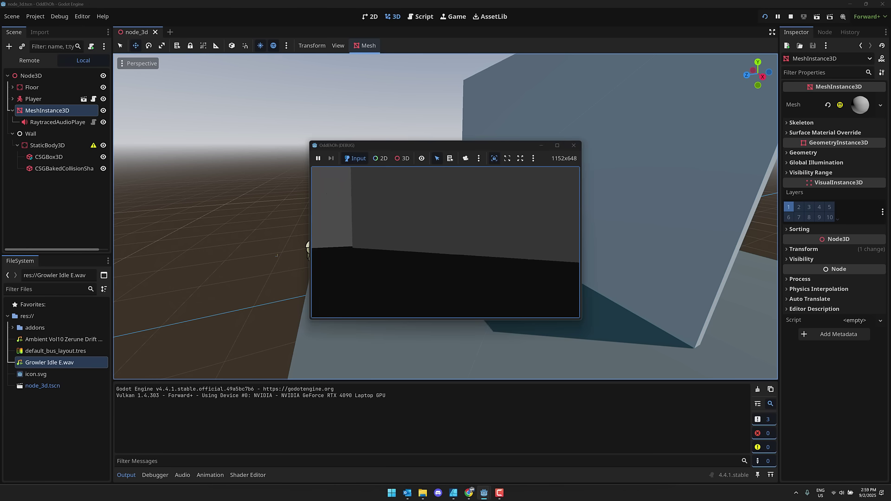
{"action": "key", "text": "d"}
{"action": "key", "text": "a"}
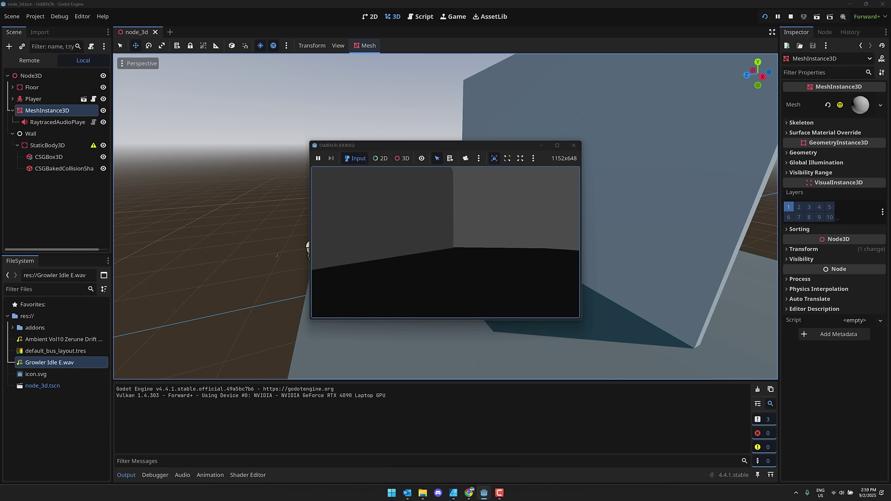
{"action": "key", "text": "alt+Tab"}
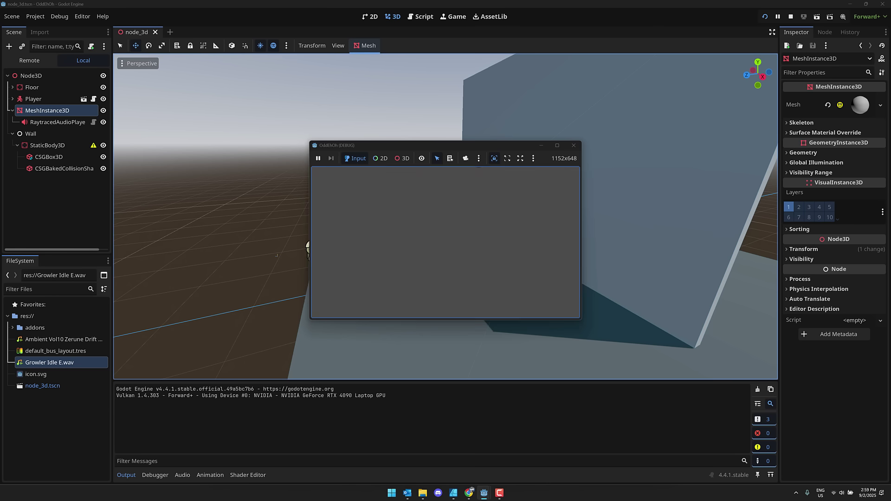
{"action": "key", "text": "alt+Tab"}
{"action": "left_click", "coordinate": [468, 250]}
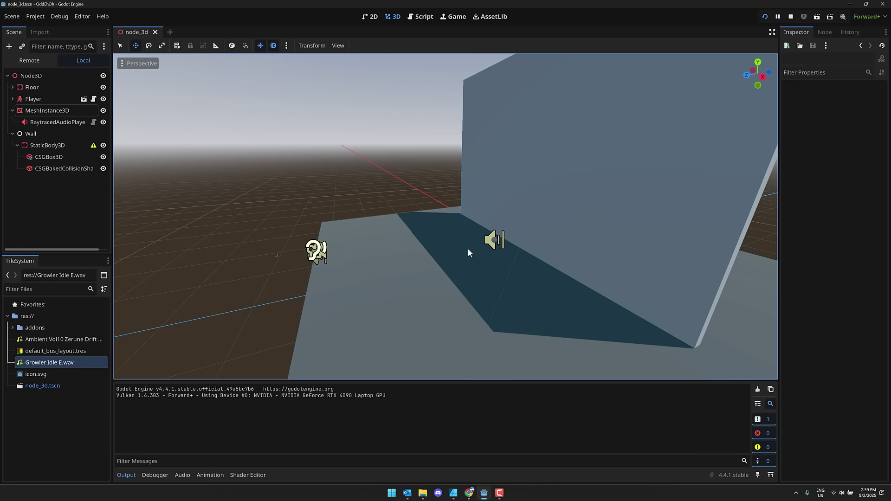
{"action": "left_click", "coordinate": [792, 18]}
Step: Duplicate the MeshInstance3D sound source and move the copy along Z to the opposite side of the wall
{"action": "right_click_drag", "start_coordinate": [589, 149], "coordinate": [570, 147]}
{"action": "key", "text": "d"}
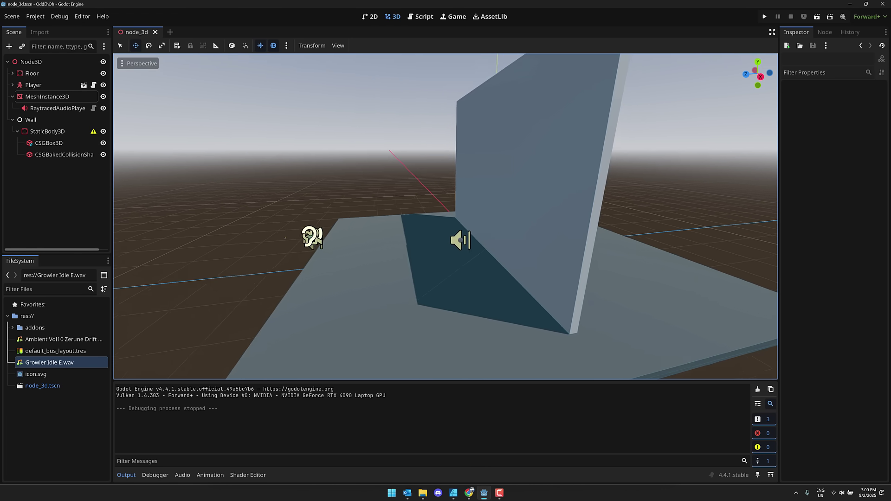
{"action": "right_click_drag", "start_coordinate": [445, 218], "coordinate": [394, 249]}
{"action": "left_click", "coordinate": [408, 244]}
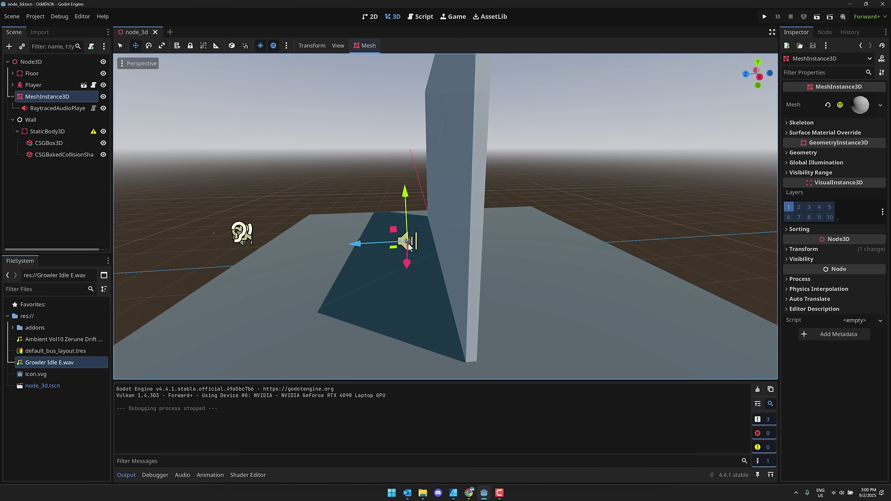
{"action": "key", "text": "ctrl+d"}
{"action": "left_click_drag", "start_coordinate": [356, 242], "coordinate": [488, 239]}
Step: Assign the Ambient Vol10 Zerune Drift audio file as the stream of the duplicated source's RaytracedAudioPlayer3D
{"action": "left_click", "coordinate": [72, 131]}
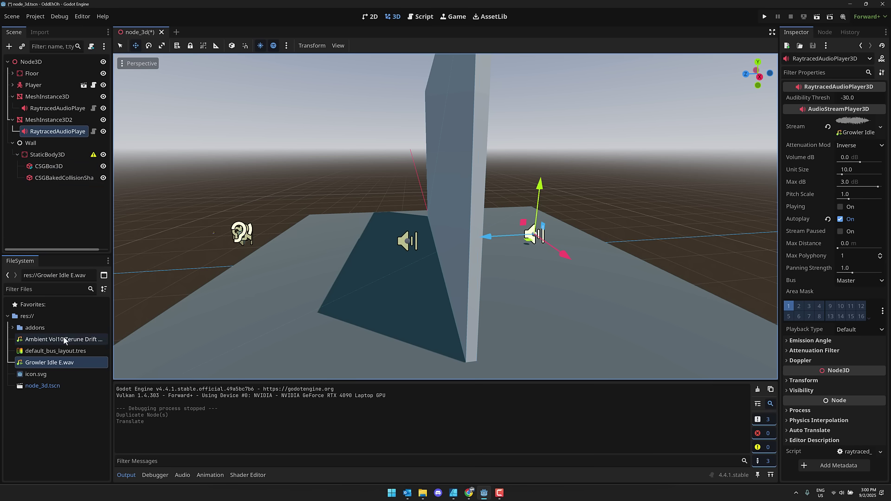
{"action": "left_click_drag", "start_coordinate": [64, 337], "coordinate": [805, 138]}
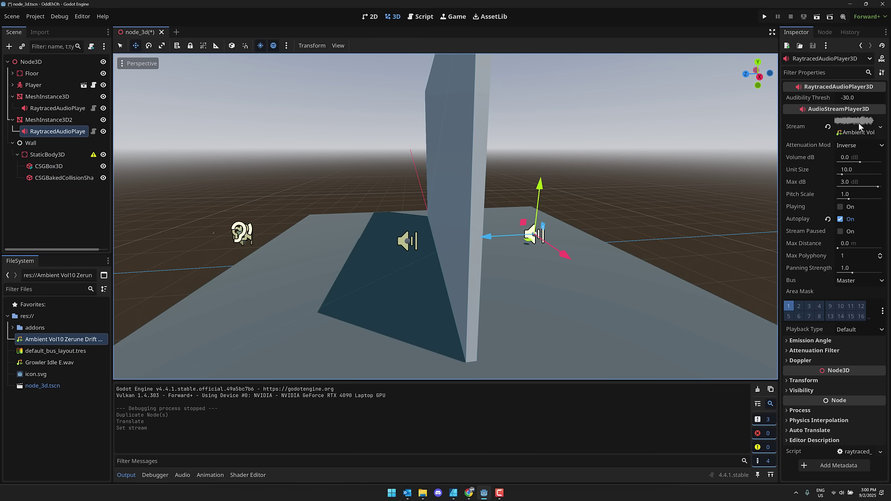
Step: Run the scene and walk the player along the wall and around its edge to hear both sound sources
{"action": "left_click", "coordinate": [764, 16]}
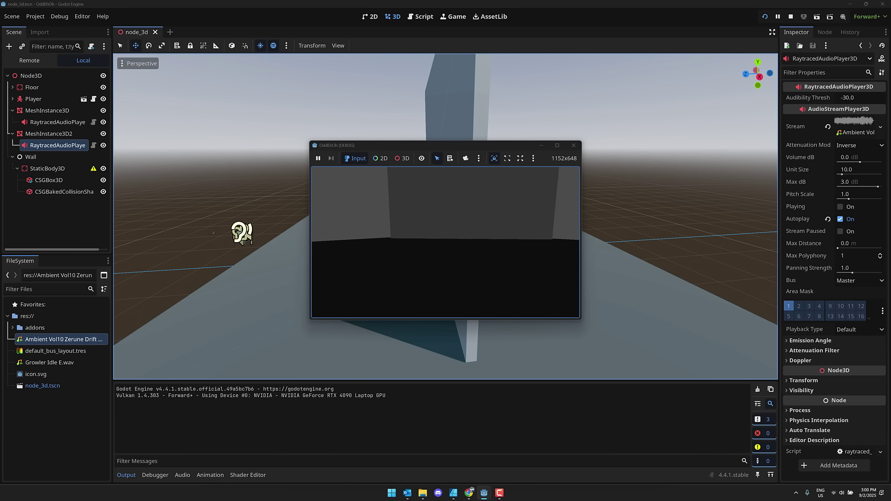
{"action": "key", "text": "w"}
{"action": "key", "text": "w"}
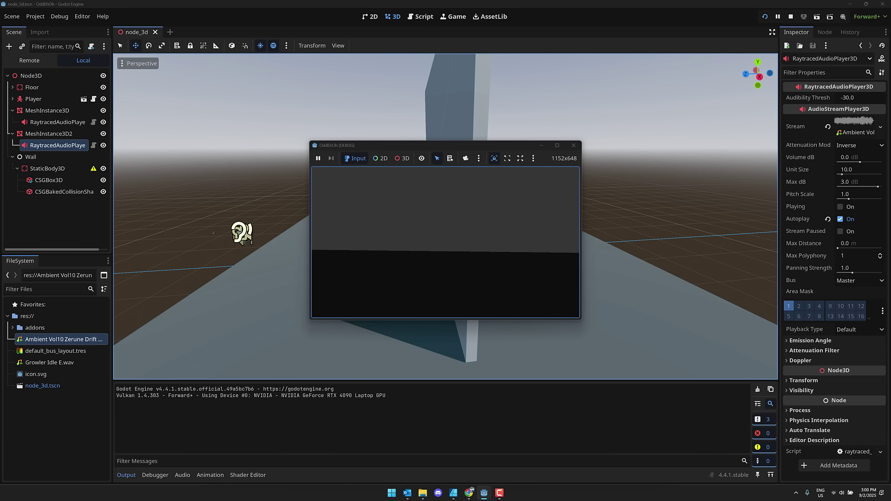
{"action": "key", "text": "w"}
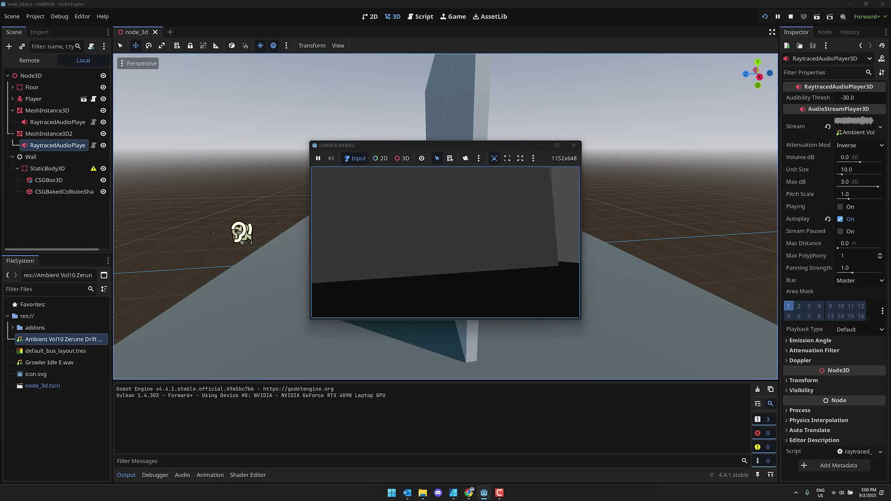
{"action": "key", "text": "w"}
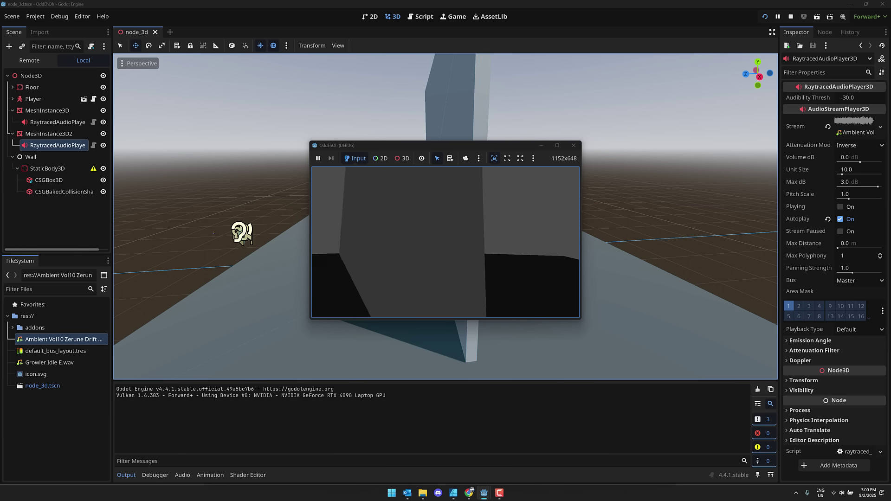
{"action": "key", "text": "alt+Tab"}
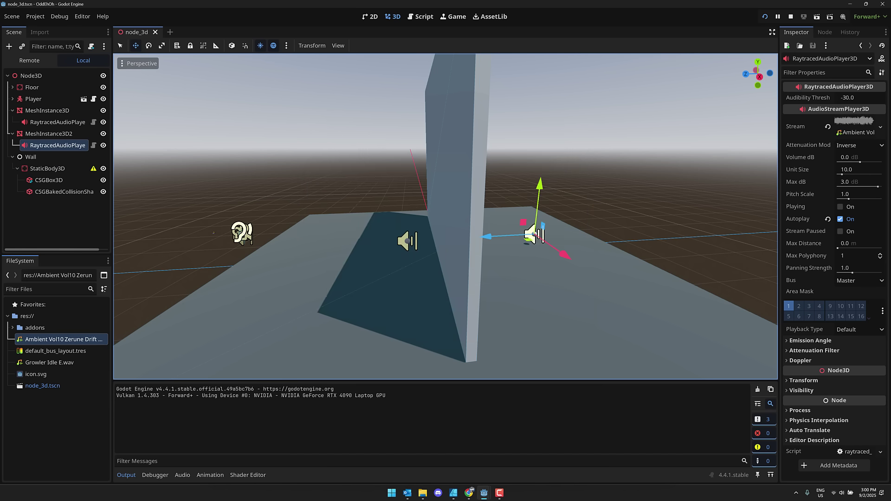
{"action": "key", "text": "alt+Tab"}
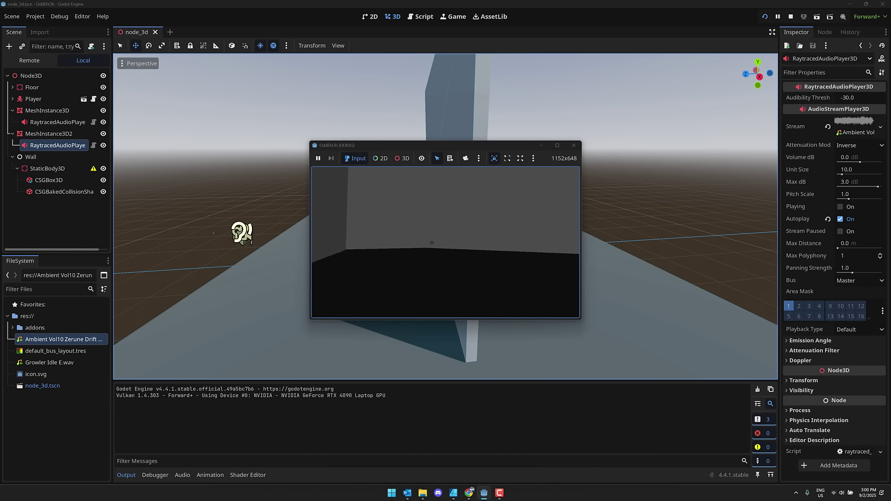
Step: Keep walking the player back and forth around the wall to compare both sound sources, and stop the scene
{"action": "key", "text": "a"}
{"action": "key", "text": "s"}
{"action": "key", "text": "d"}
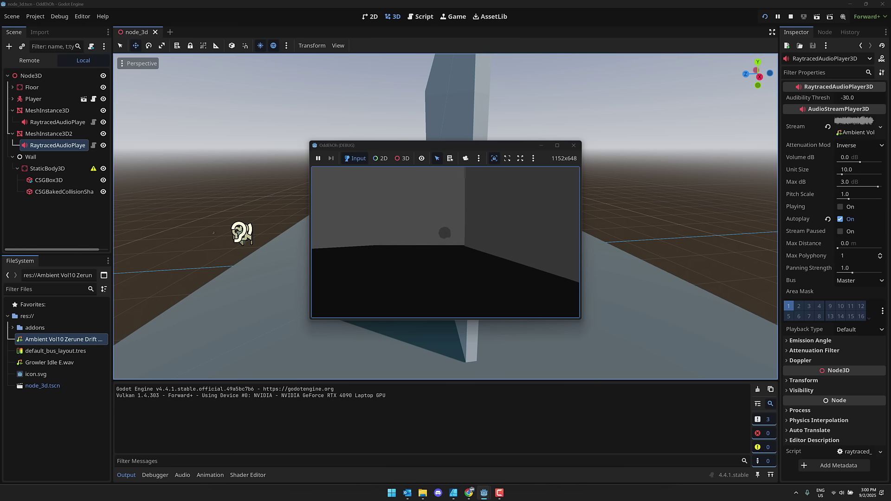
{"action": "key", "text": "w"}
{"action": "key", "text": "w"}
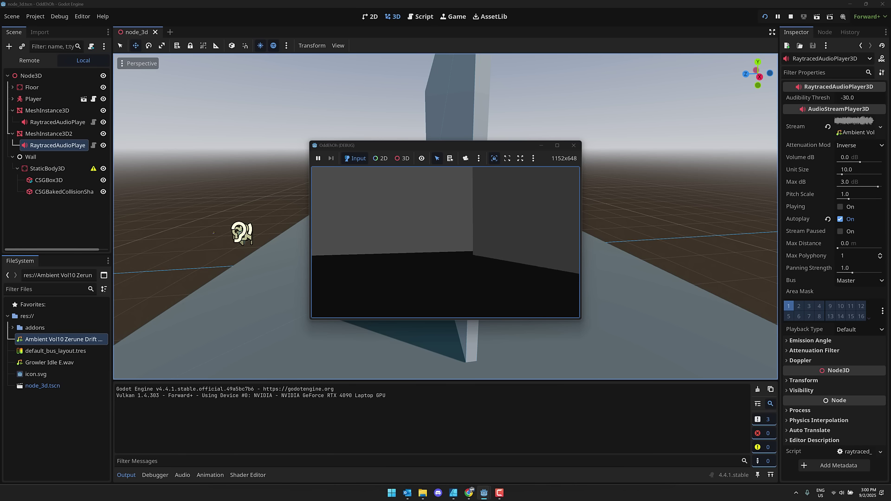
{"action": "key", "text": "a"}
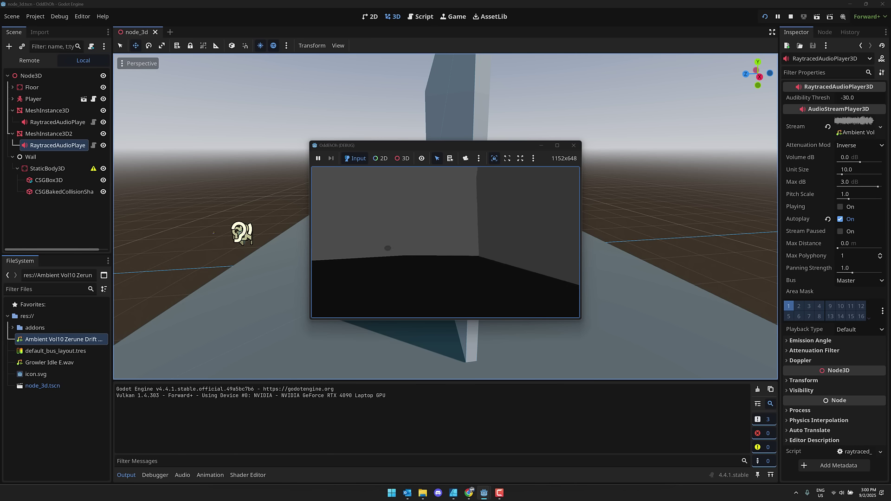
{"action": "key", "text": "d"}
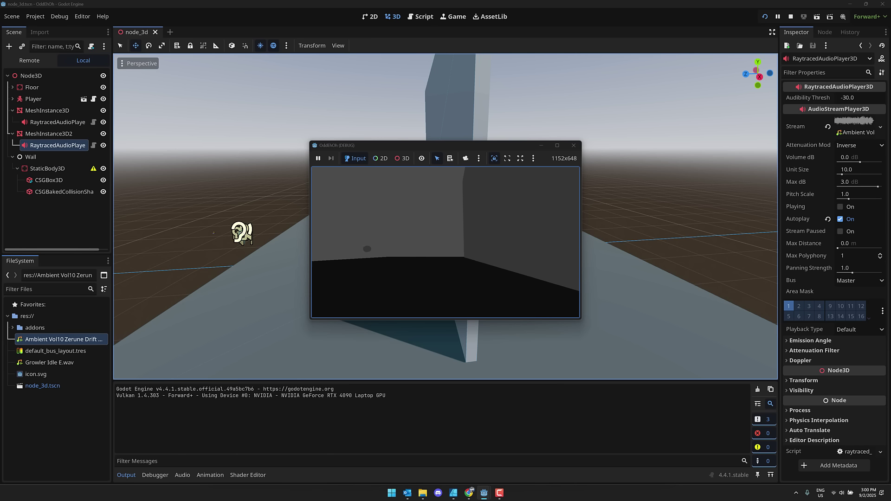
{"action": "key", "text": "d"}
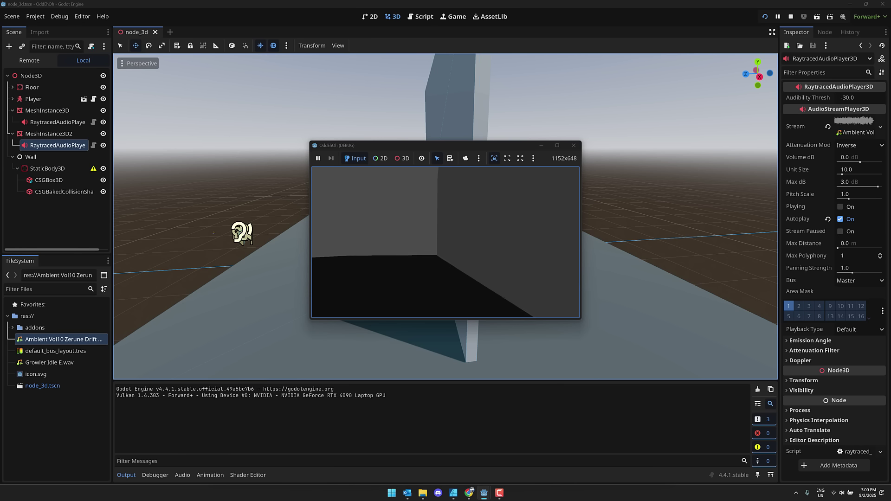
{"action": "key", "text": "d"}
{"action": "key", "text": "a"}
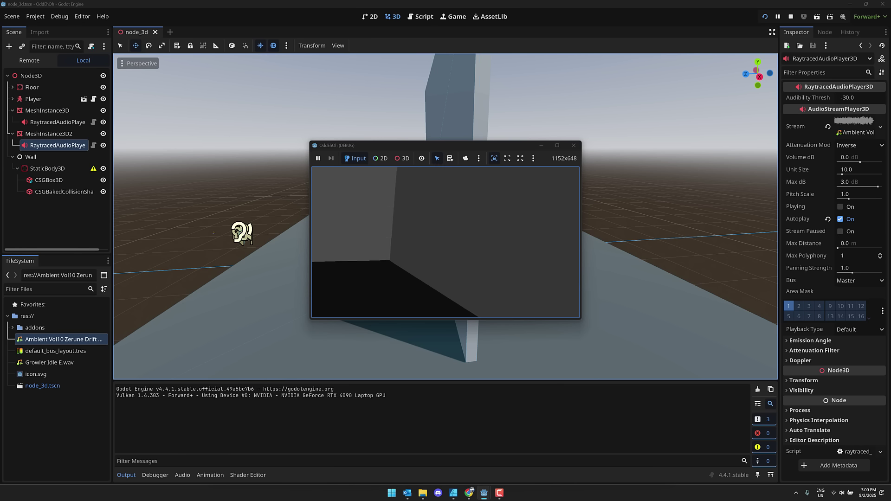
{"action": "key", "text": "s"}
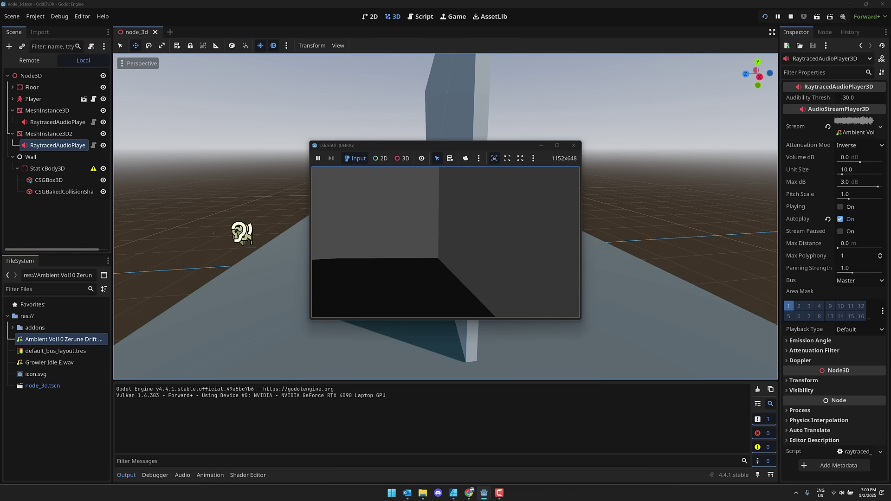
{"action": "key", "text": "a"}
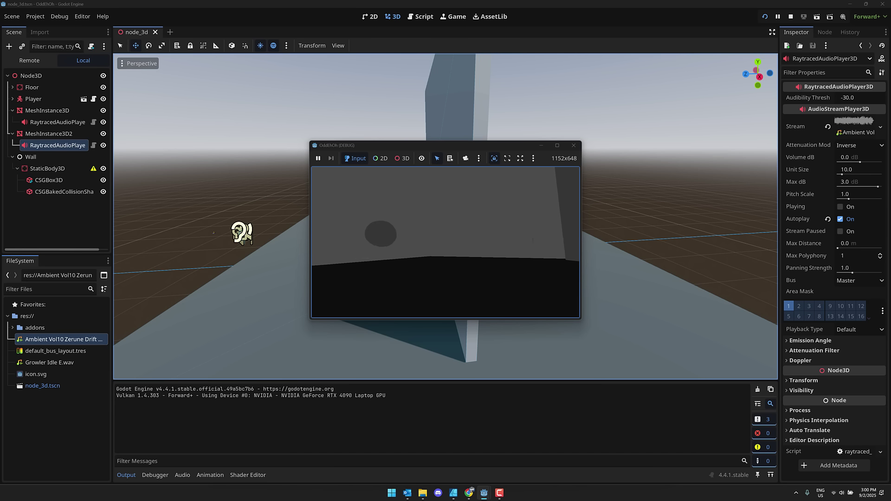
{"action": "key", "text": "d"}
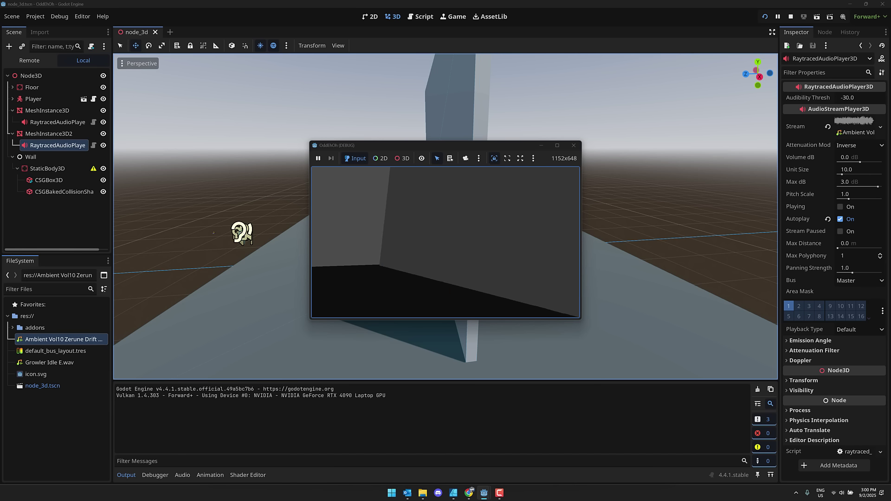
{"action": "key", "text": "a"}
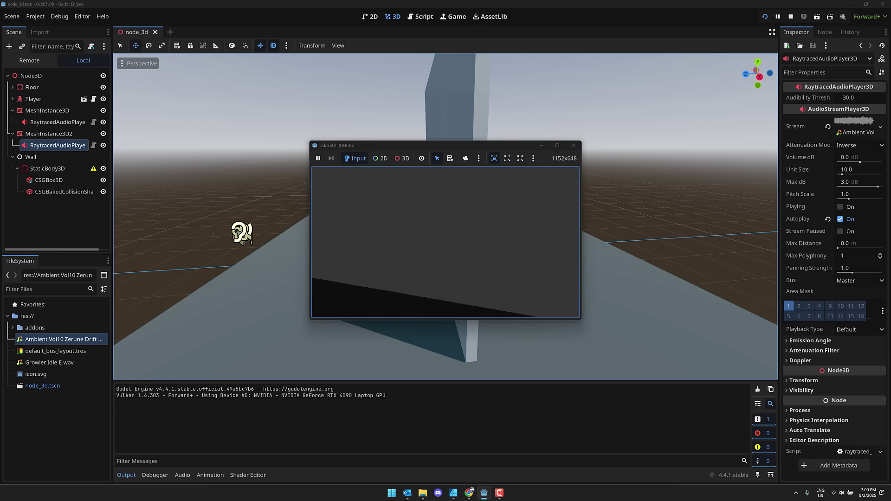
{"action": "key", "text": "d"}
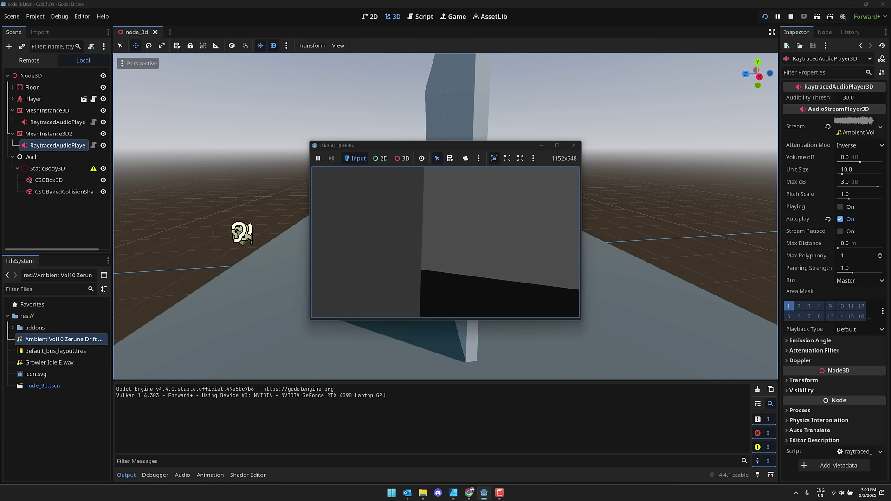
{"action": "key", "text": "s"}
{"action": "key", "text": "d"}
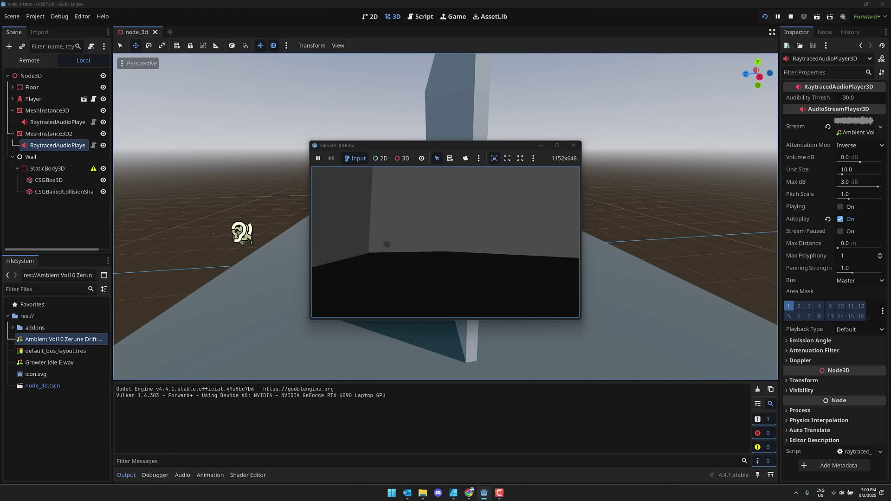
{"action": "key", "text": "w"}
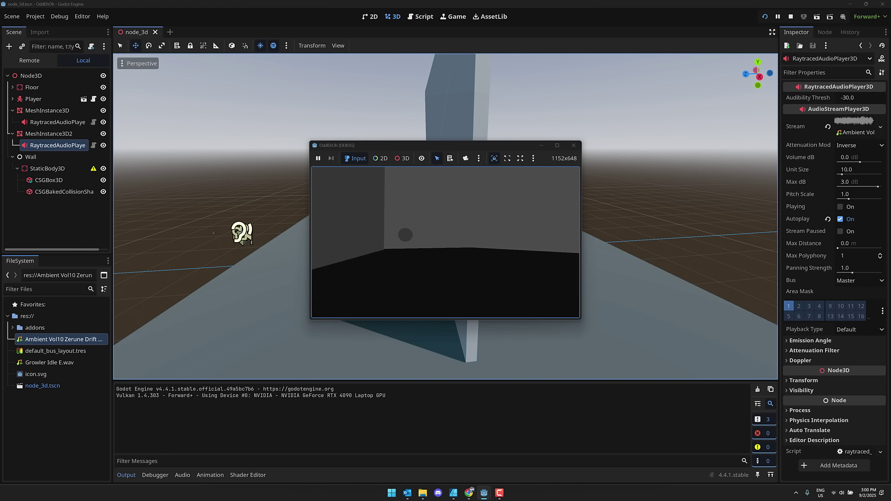
{"action": "key", "text": "F8"}
{"action": "left_click", "coordinate": [791, 17]}
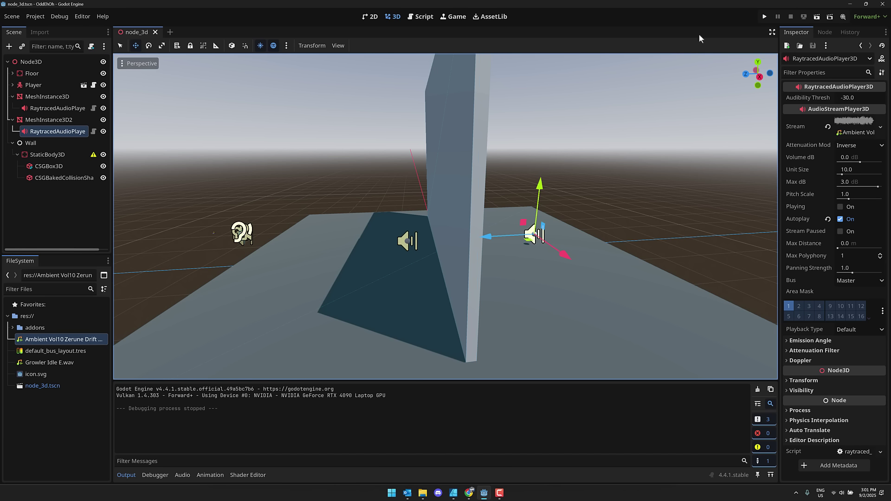
Step: Expand the Player node, inspect the properties of the RaytracedAudioListener under Camera3D, and show the project's audio bus layout
{"action": "left_click", "coordinate": [10, 86]}
{"action": "left_click", "coordinate": [13, 85]}
{"action": "scroll", "coordinate": [58, 210], "scroll_direction": "down", "scroll_amount": 3}
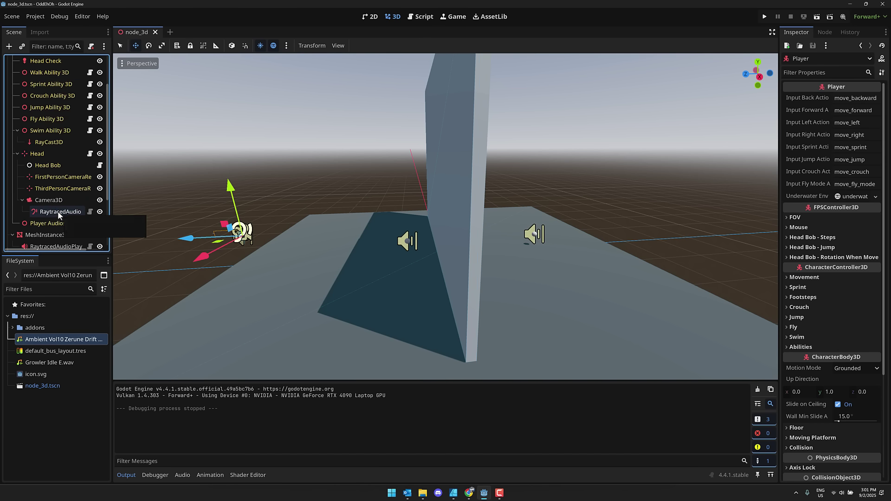
{"action": "left_click", "coordinate": [63, 213]}
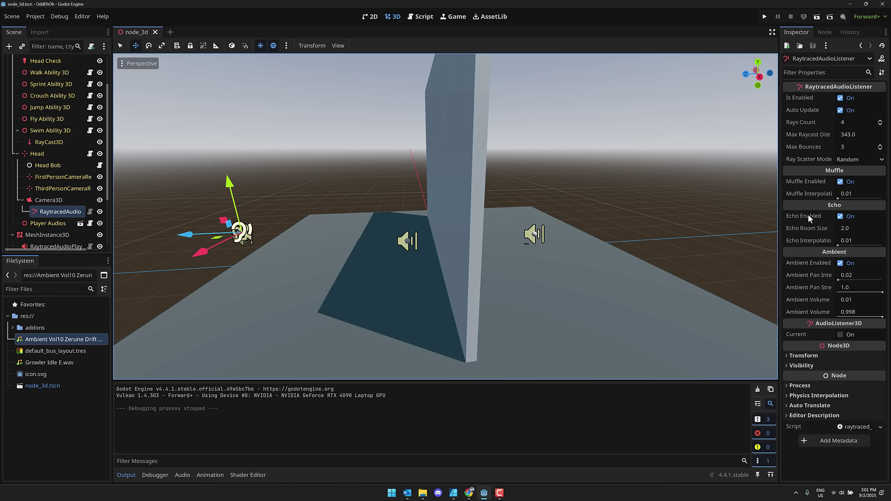
{"action": "left_click", "coordinate": [183, 475]}
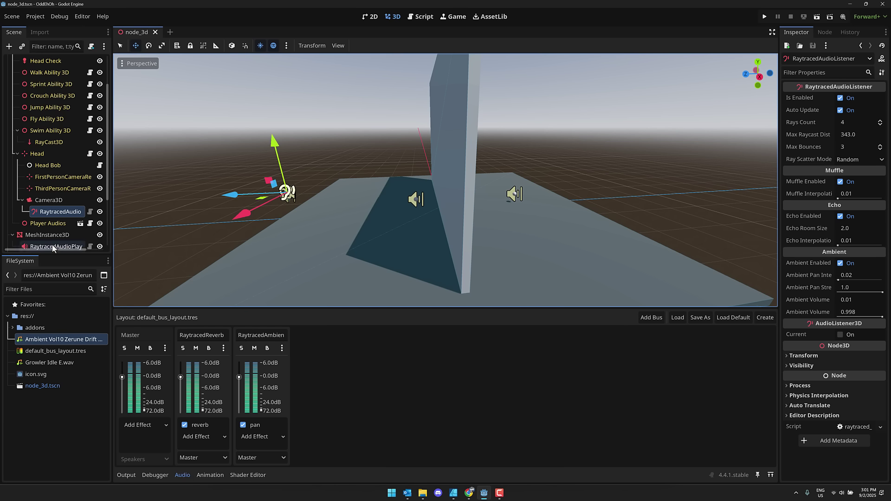
Step: Set the audio bus of the RaytracedAudioPlayer3D under MeshInstance3D2 to RaytracedAmbient
{"action": "scroll", "coordinate": [52, 244], "scroll_direction": "down", "scroll_amount": 3}
{"action": "scroll", "coordinate": [38, 170], "scroll_direction": "up", "scroll_amount": 2}
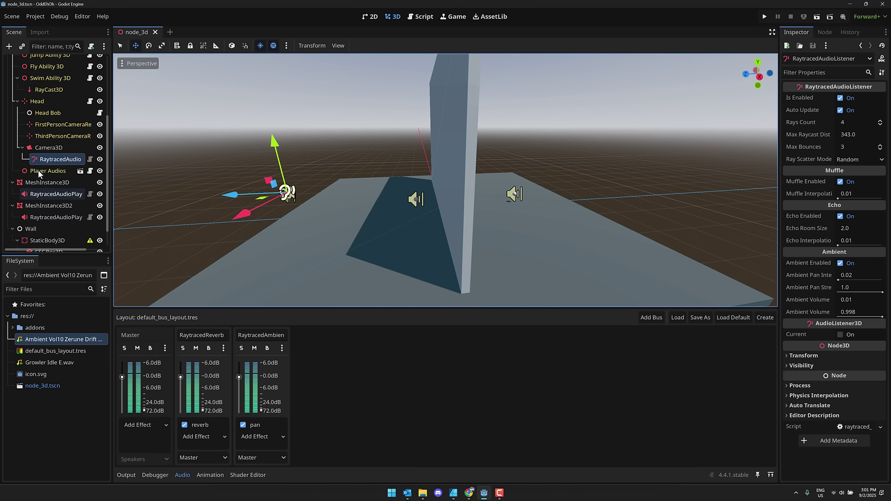
{"action": "scroll", "coordinate": [38, 170], "scroll_direction": "down", "scroll_amount": 1}
{"action": "left_click", "coordinate": [57, 216]}
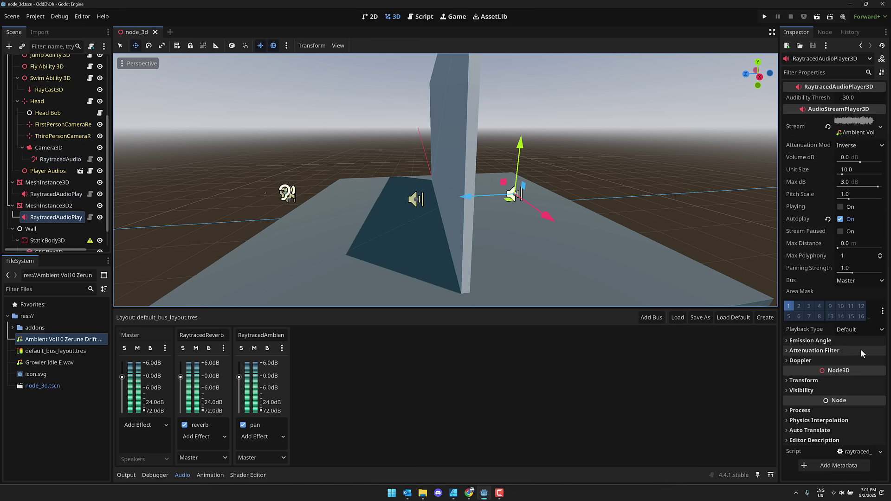
{"action": "left_click", "coordinate": [871, 281]}
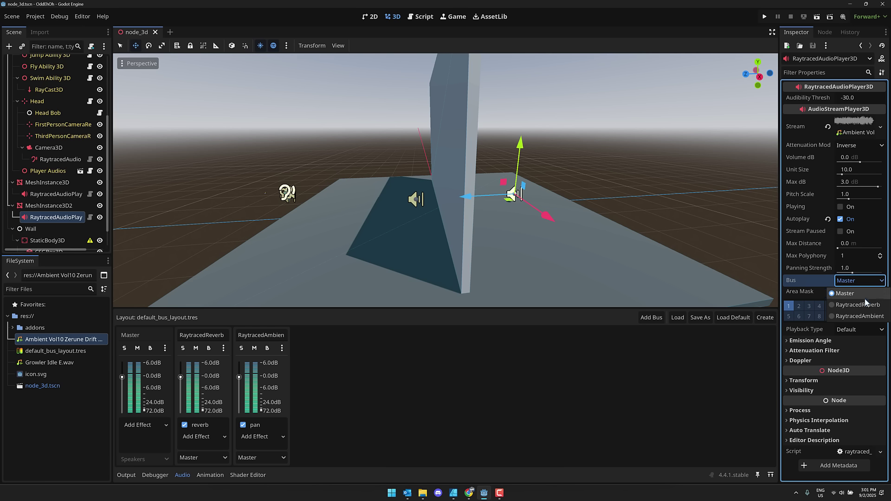
{"action": "left_click", "coordinate": [863, 315]}
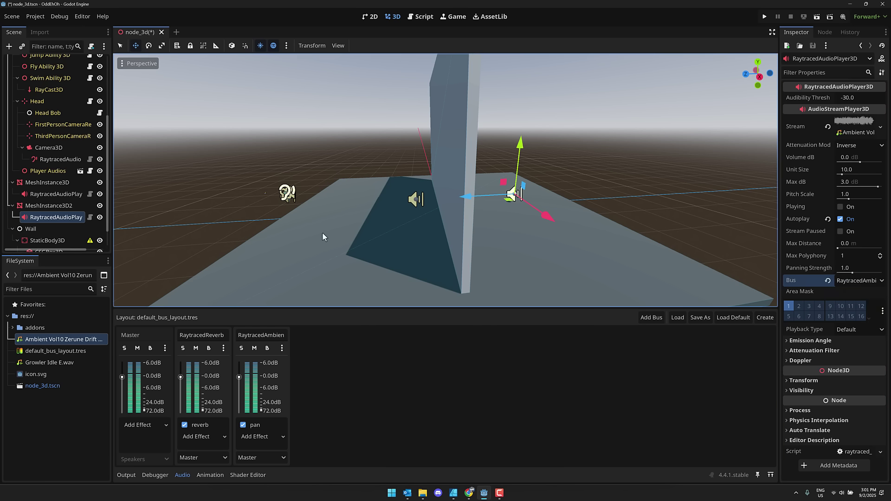
Step: Switch to Chrome and read the Audio buses section of the raytraced-audio README on the reverb and ambient buses
{"action": "left_click", "coordinate": [469, 493]}
{"action": "scroll", "coordinate": [325, 325], "scroll_direction": "down", "scroll_amount": 10}
{"action": "scroll", "coordinate": [342, 307], "scroll_direction": "down", "scroll_amount": 5}
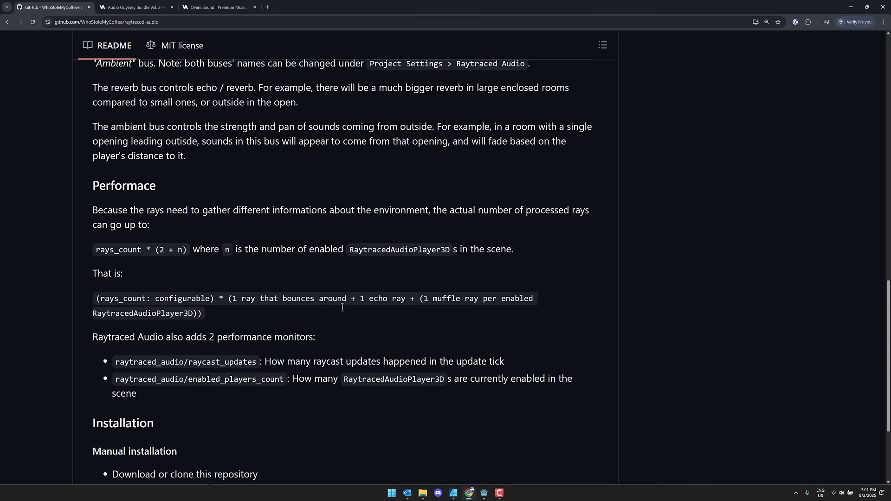
{"action": "scroll", "coordinate": [341, 306], "scroll_direction": "up", "scroll_amount": 4}
{"action": "scroll", "coordinate": [342, 306], "scroll_direction": "down", "scroll_amount": 1}
{"action": "scroll", "coordinate": [157, 213], "scroll_direction": "up", "scroll_amount": 1}
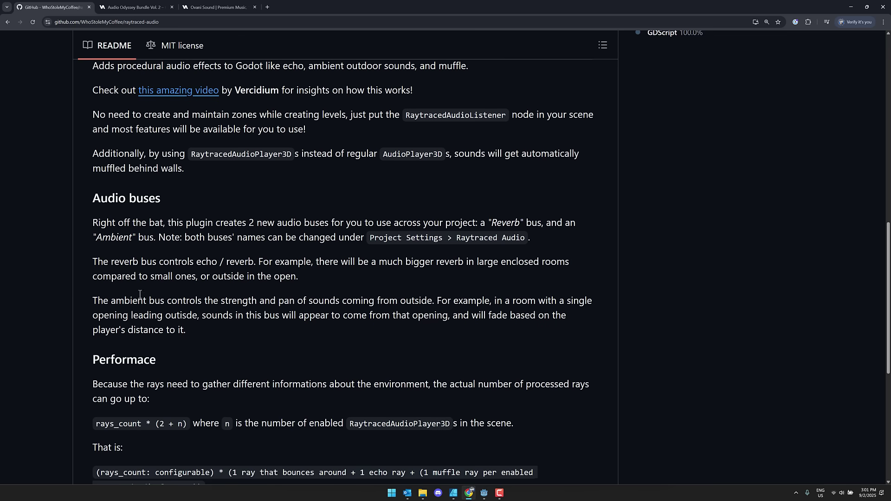
{"action": "scroll", "coordinate": [165, 296], "scroll_direction": "down", "scroll_amount": 1}
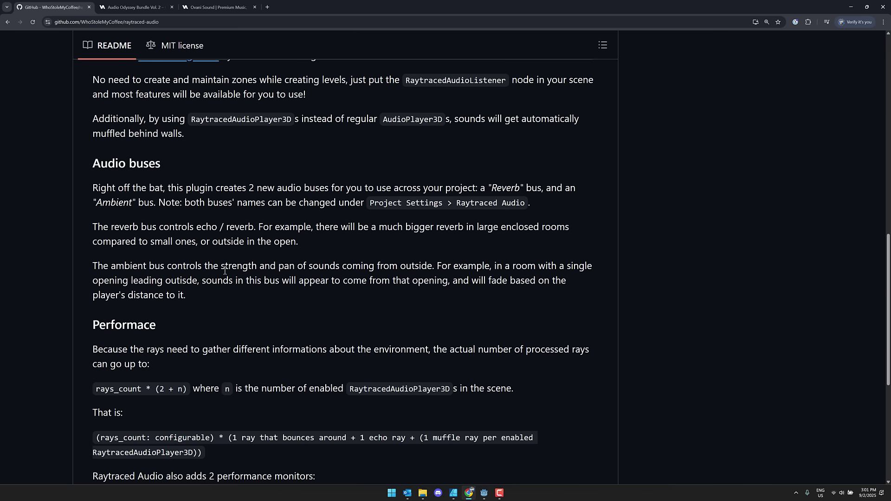
Step: Return to Godot, run the scene, walk the player along the wall to hear the ambient bus routing, and stop the scene
{"action": "key", "text": "alt+Tab"}
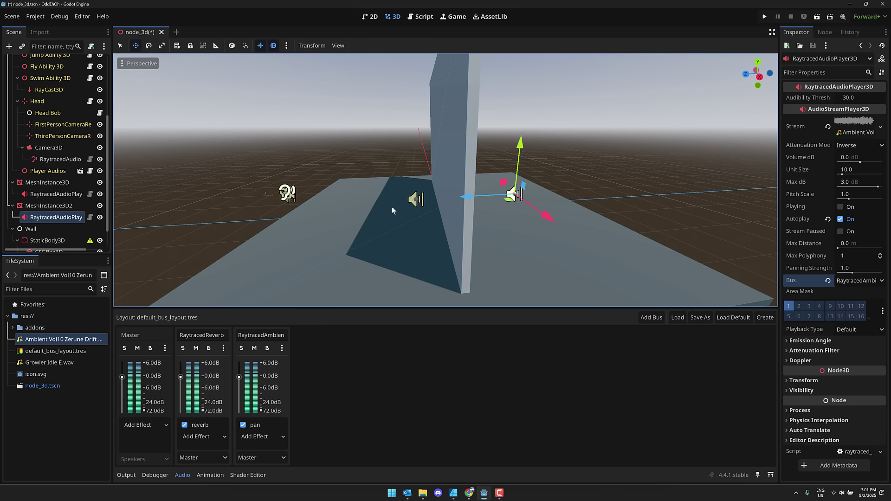
{"action": "left_click", "coordinate": [765, 16]}
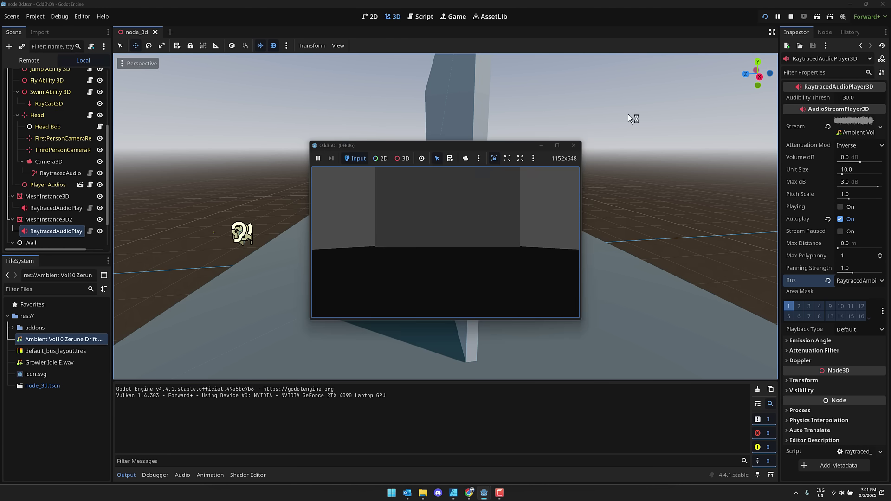
{"action": "key", "text": "w"}
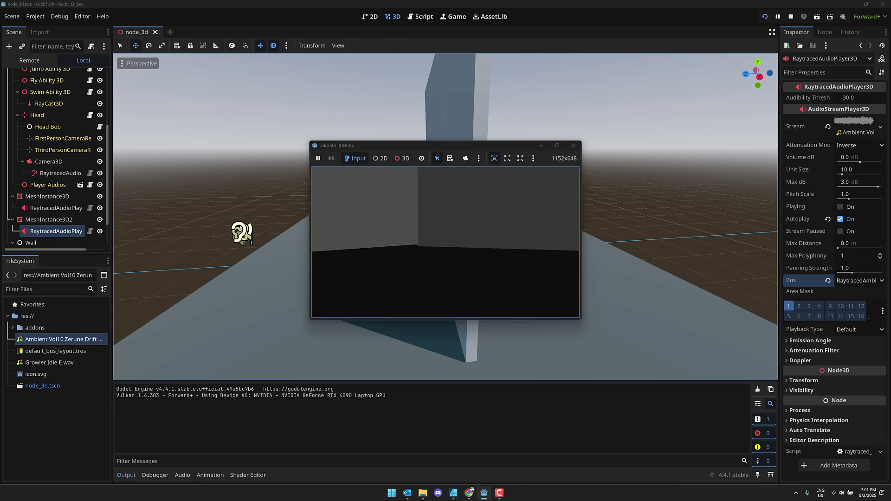
{"action": "key", "text": "w"}
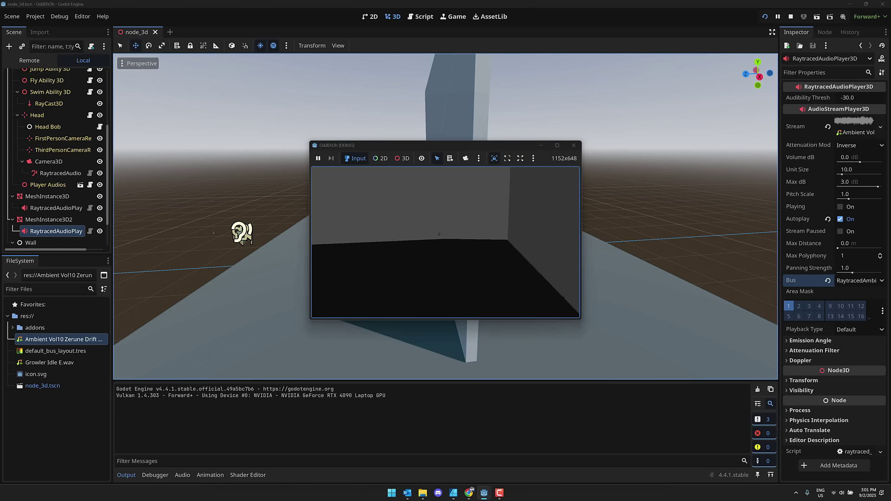
{"action": "key", "text": "d"}
{"action": "key", "text": "w"}
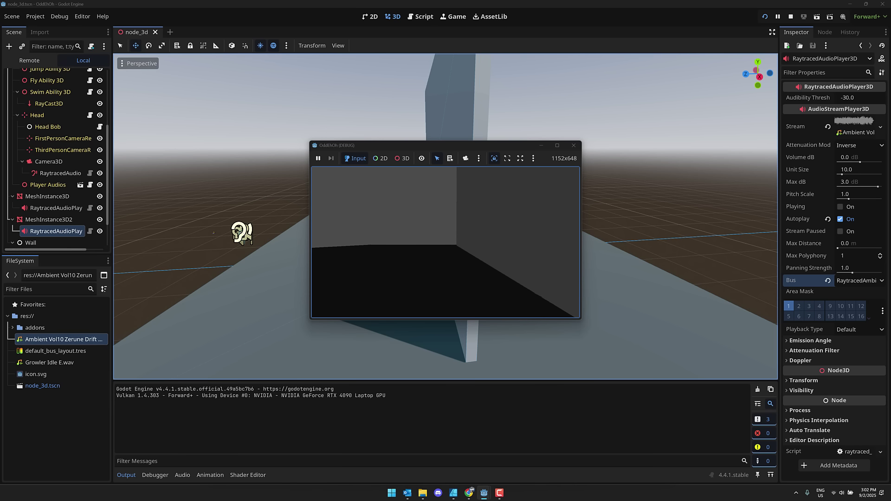
{"action": "key", "text": "F8"}
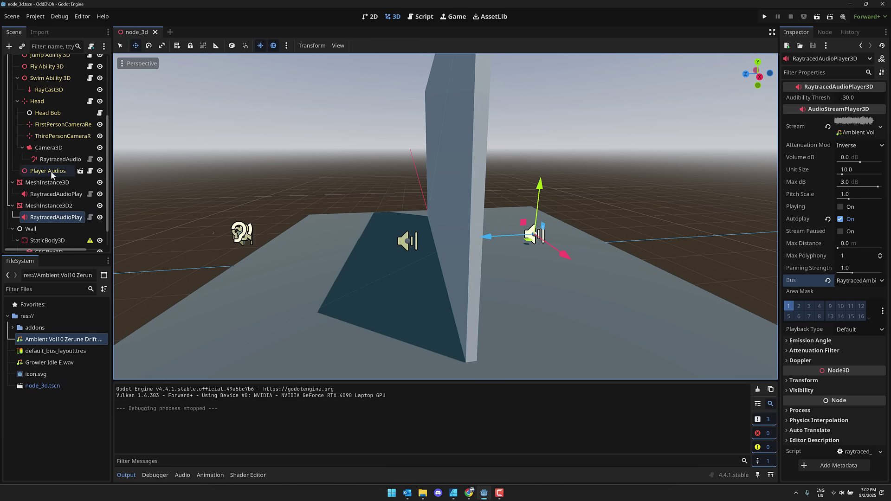
Step: Turn off Muffle Enabled and Echo Enabled on the camera's RaytracedAudioListener, and toggle Ambient Enabled off and back on
{"action": "left_click", "coordinate": [51, 171]}
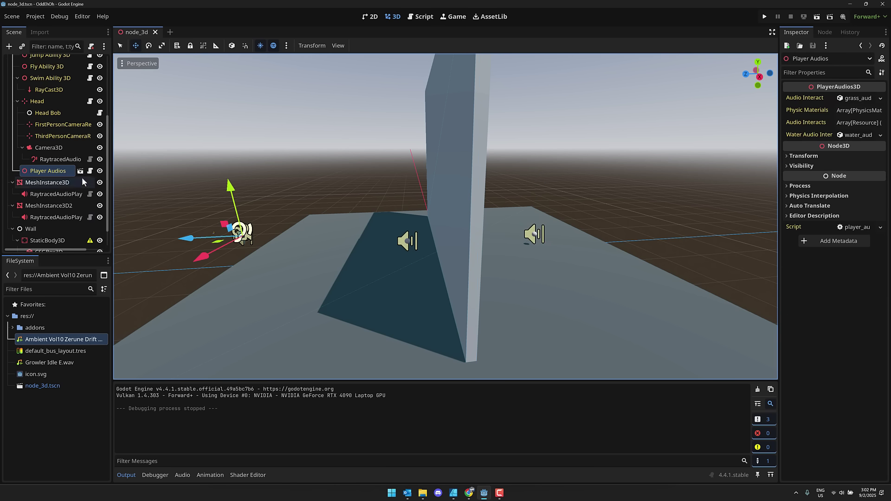
{"action": "left_click", "coordinate": [60, 157]}
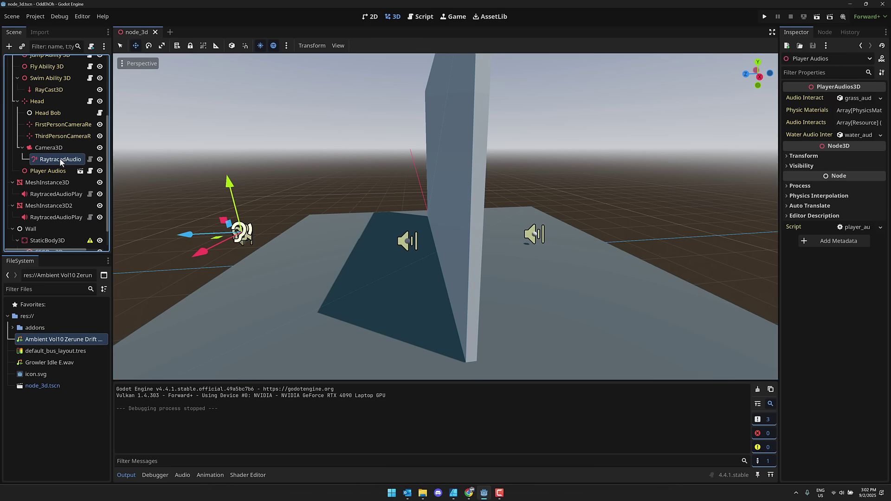
{"action": "left_click", "coordinate": [841, 182]}
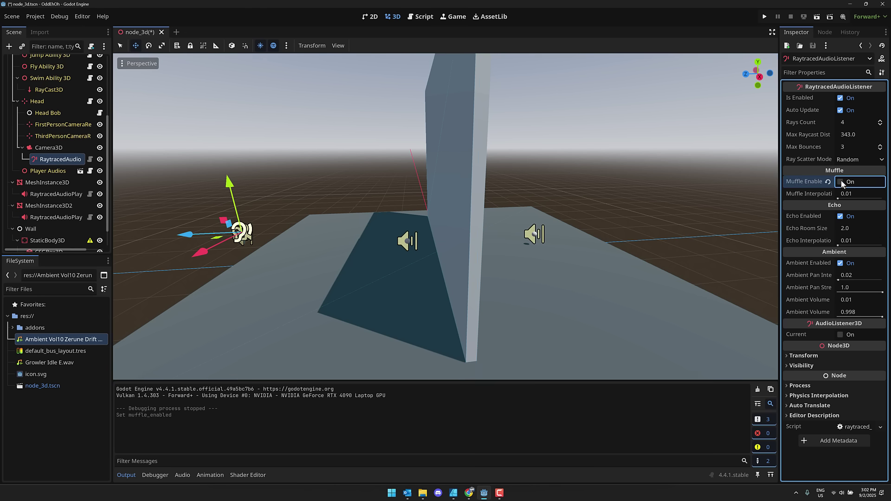
{"action": "left_click", "coordinate": [841, 217]}
{"action": "left_click", "coordinate": [841, 263]}
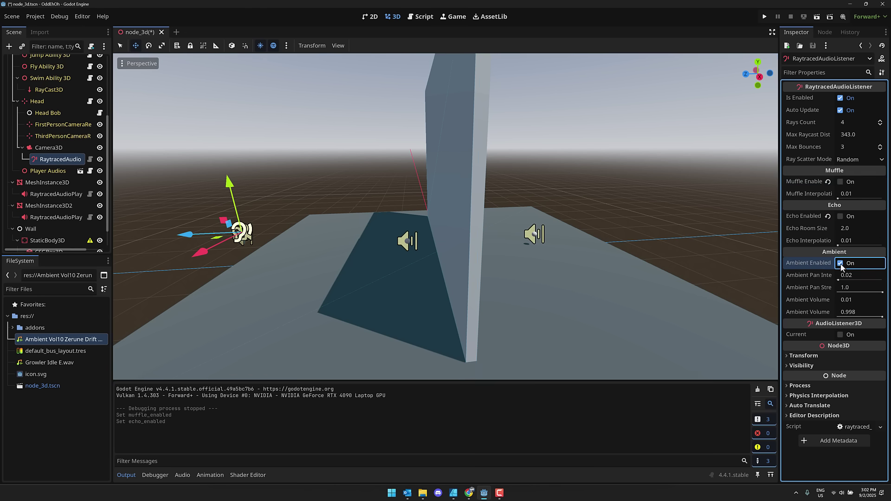
{"action": "left_click", "coordinate": [839, 264]}
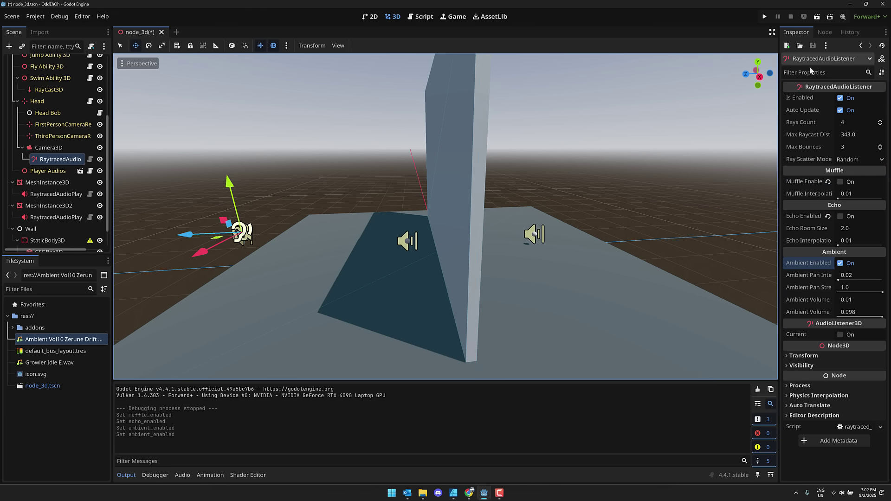
Step: Run the scene with only the ambient effect enabled, walk the player around the wall to hear it, and stop the scene
{"action": "left_click", "coordinate": [765, 18]}
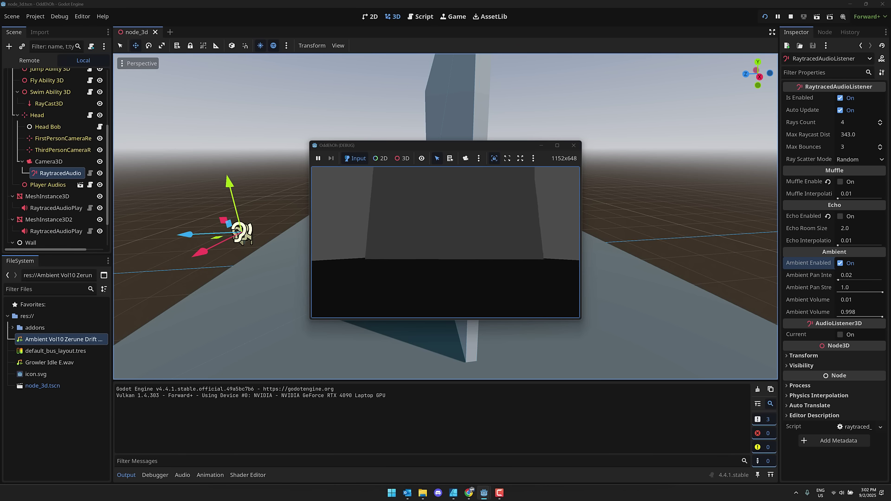
{"action": "key", "text": "w"}
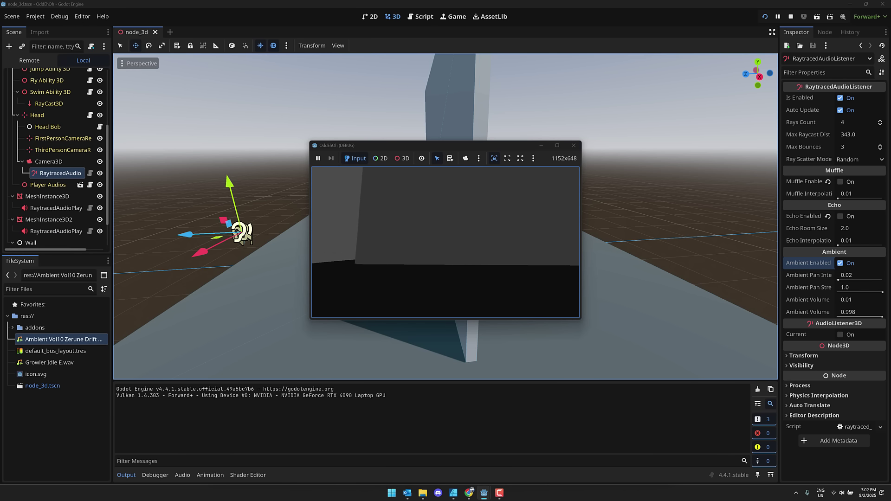
{"action": "key", "text": "w"}
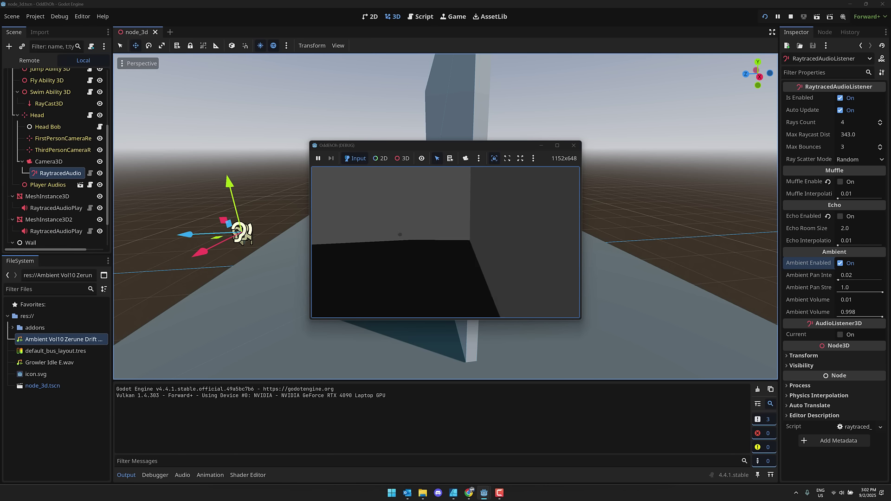
{"action": "key", "text": "w"}
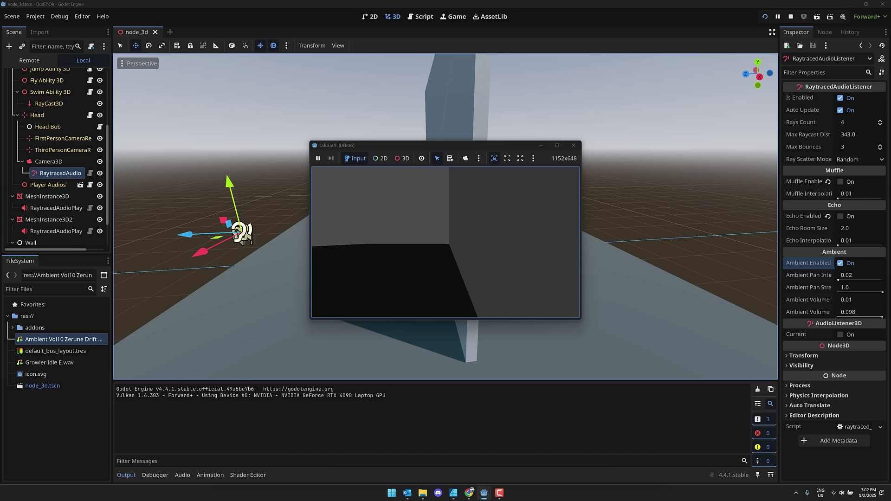
{"action": "key", "text": "a"}
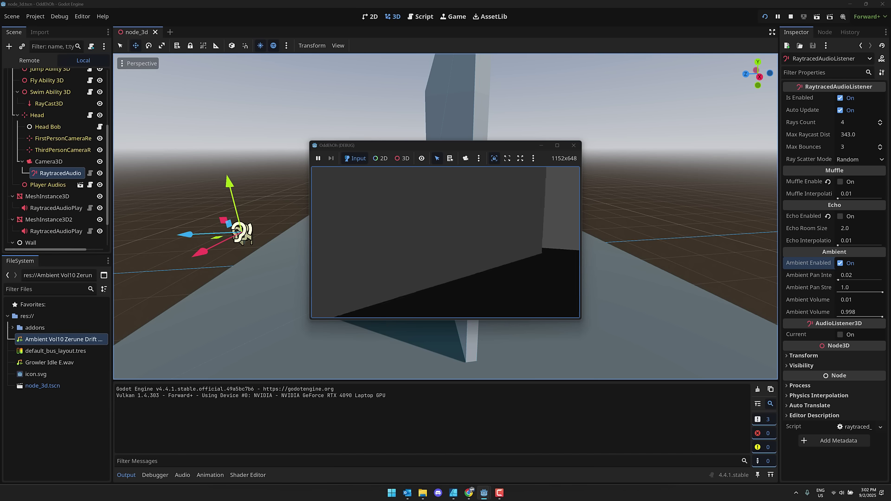
{"action": "key", "text": "w"}
{"action": "key", "text": "w"}
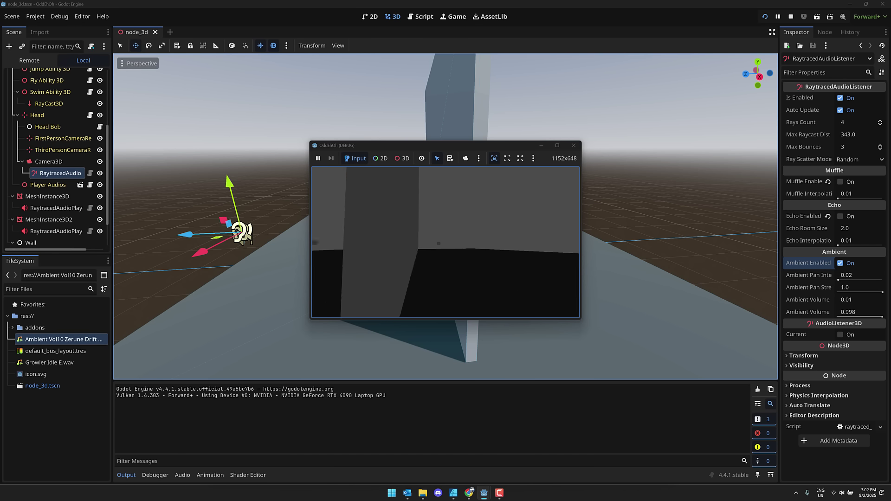
{"action": "key", "text": "alt+Tab"}
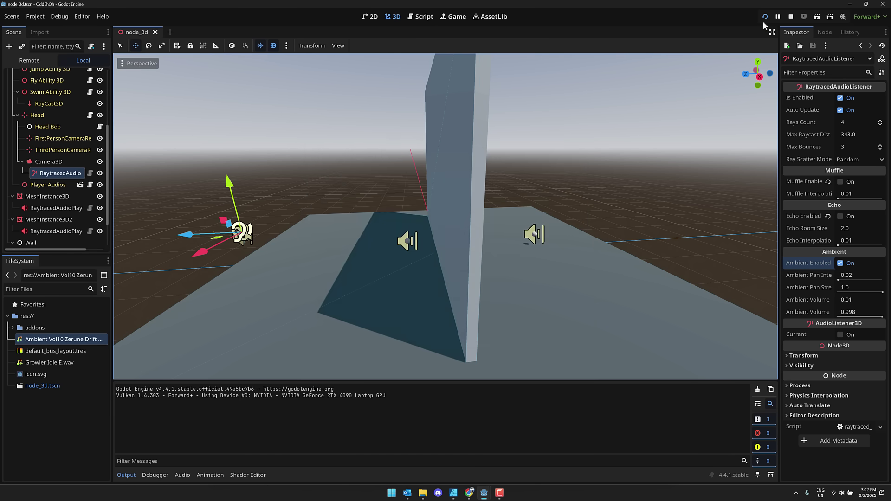
{"action": "left_click", "coordinate": [789, 18]}
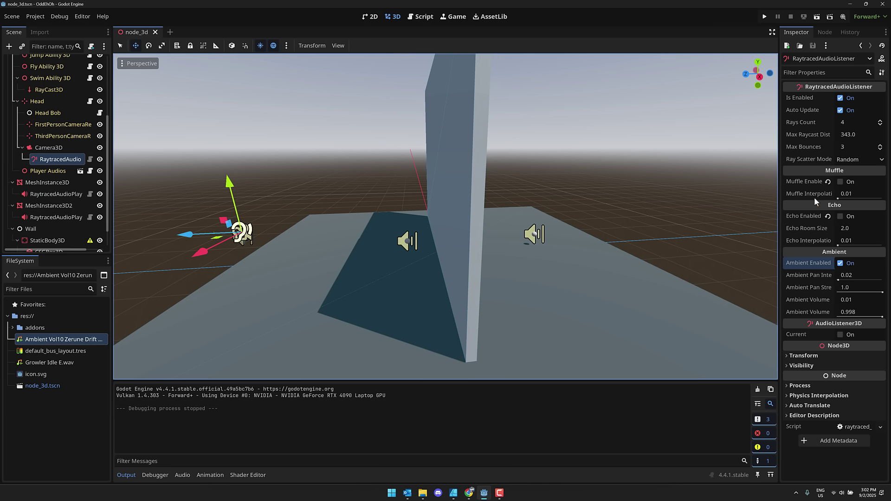
Step: Turn Muffle Enabled and Echo Enabled back on for the RaytracedAudioListener and run the scene, walking the player forward to hear the effects
{"action": "left_click", "coordinate": [840, 182]}
{"action": "left_click", "coordinate": [841, 216]}
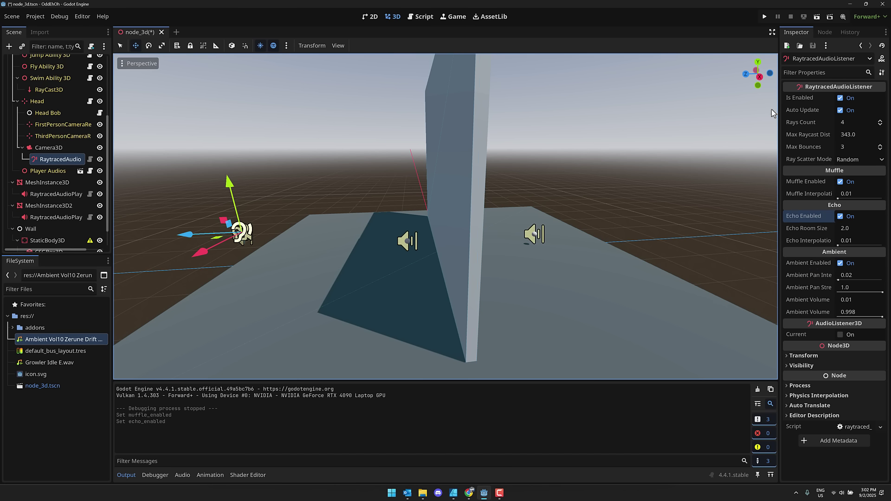
{"action": "left_click", "coordinate": [765, 16]}
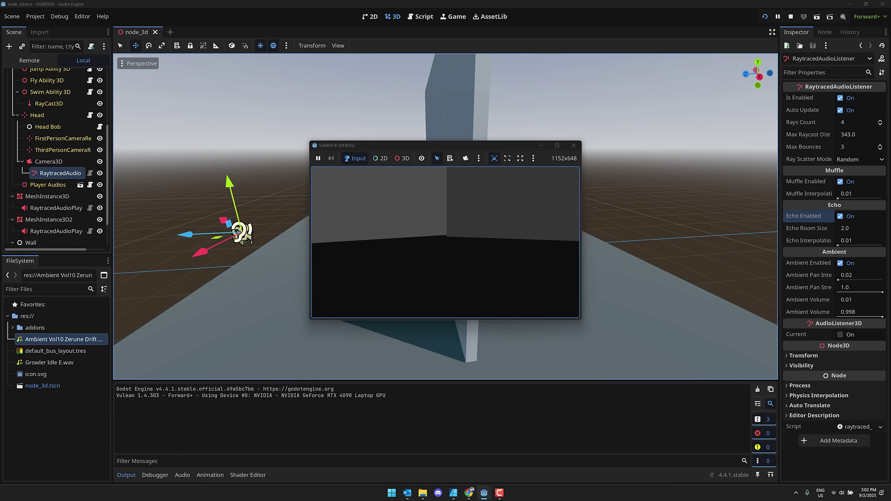
{"action": "key", "text": "w"}
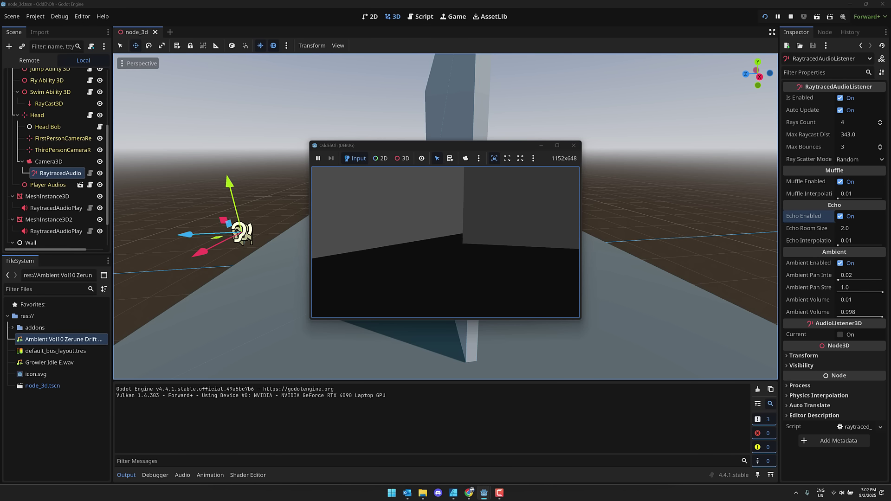
{"action": "key", "text": "w"}
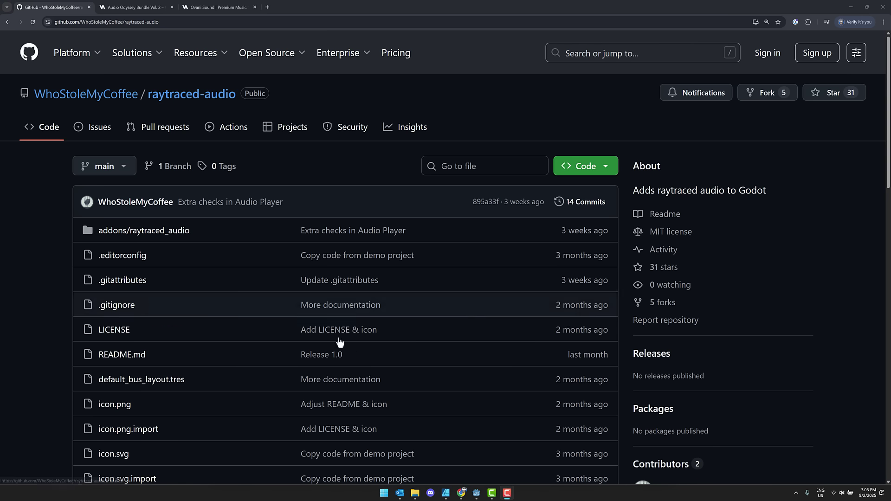
Step: Switch to Godot and search the asset library for "raytra"
{"action": "left_click", "coordinate": [477, 493]}
{"action": "left_click", "coordinate": [487, 17]}
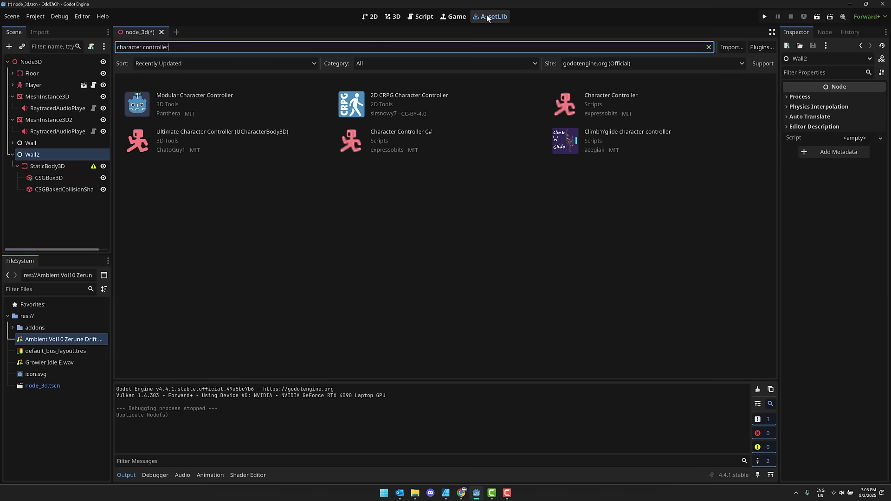
{"action": "triple_click", "coordinate": [353, 46]}
{"action": "key", "text": "BackSpace"}
{"action": "type", "text": "raytra"}
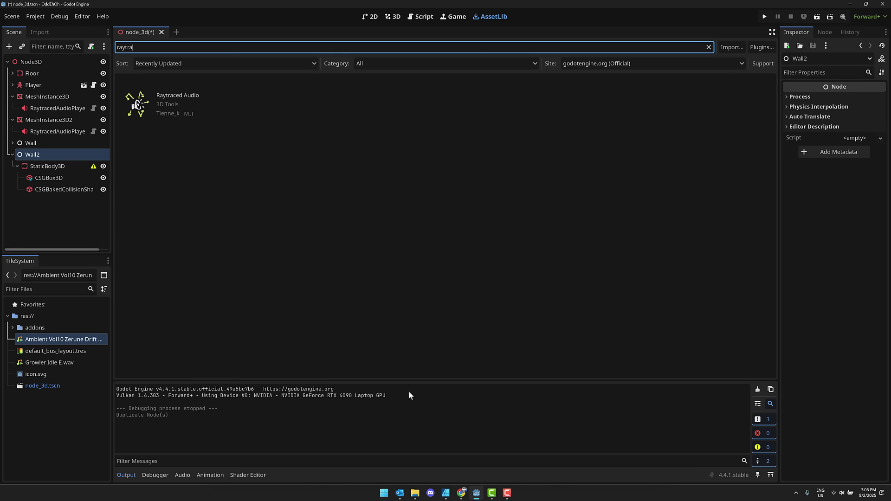
Step: Switch to Chrome and look over the raytraced-audio repository page, including its file list, license and contributors
{"action": "left_click", "coordinate": [461, 493]}
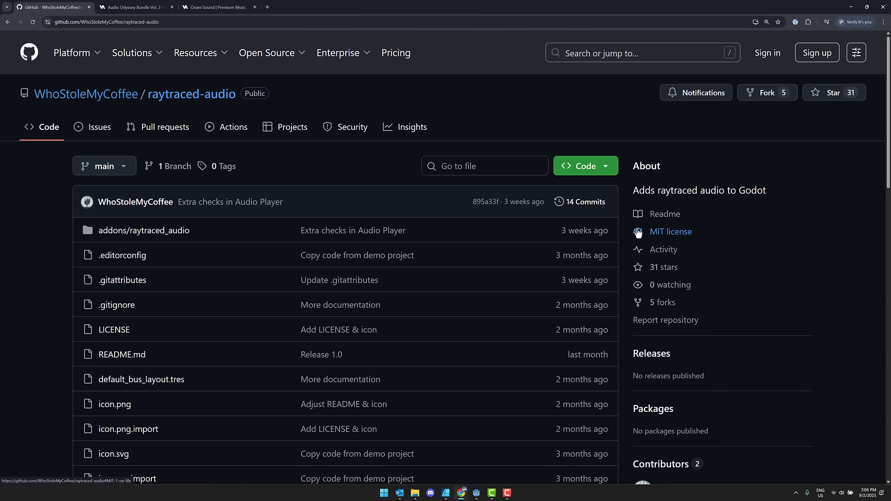
{"action": "scroll", "coordinate": [771, 339], "scroll_direction": "down", "scroll_amount": 2}
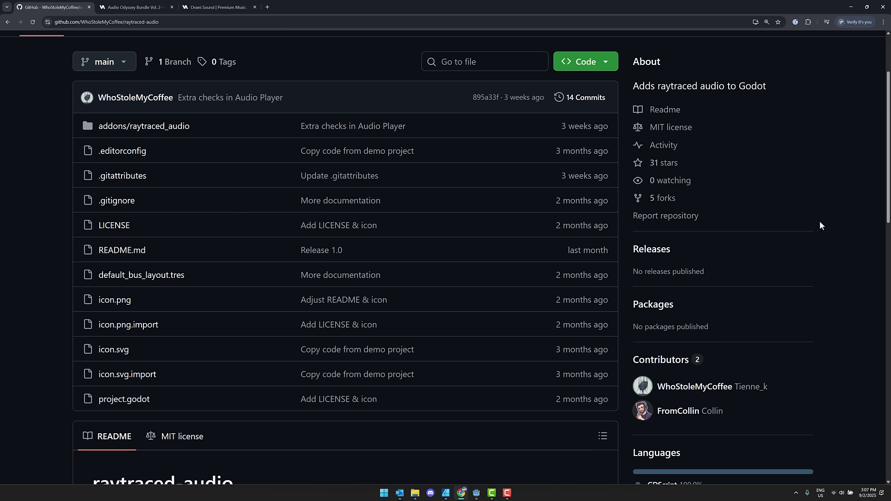
{"action": "scroll", "coordinate": [789, 279], "scroll_direction": "up", "scroll_amount": 3}
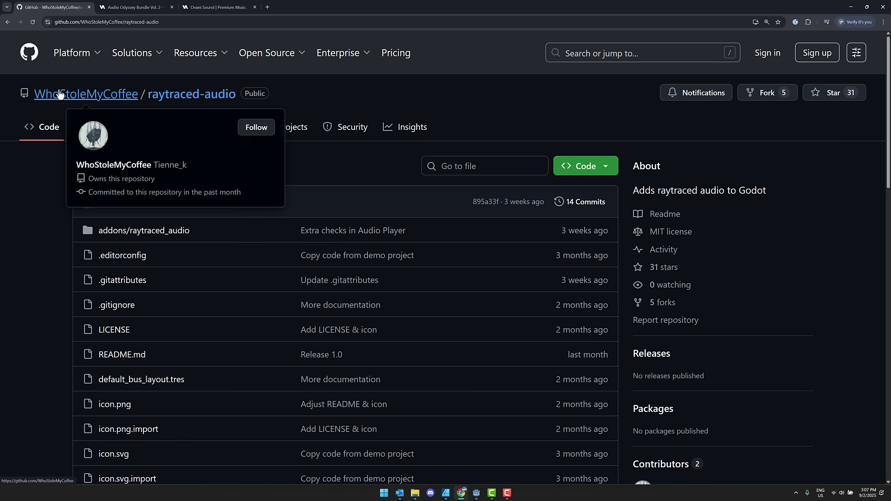